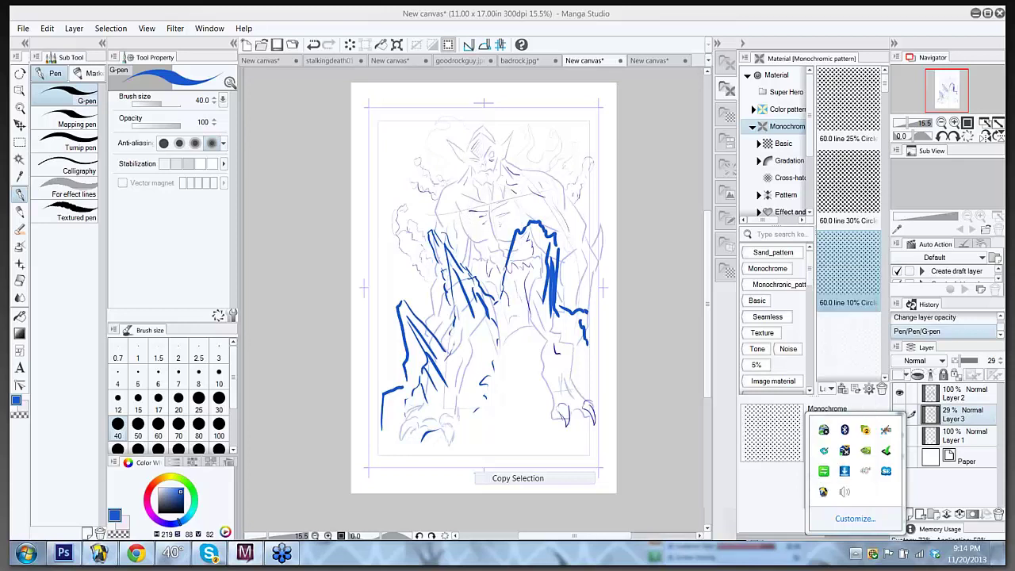
Step: Switch to the Textured pen and dab light-blue blots over the head and chest
left_click(517, 184)
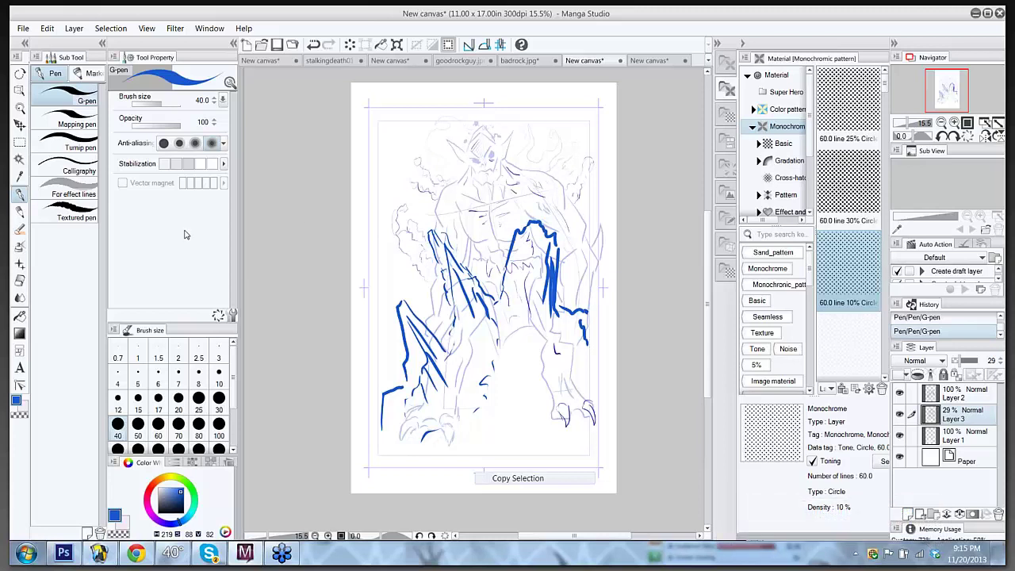
left_click(77, 216)
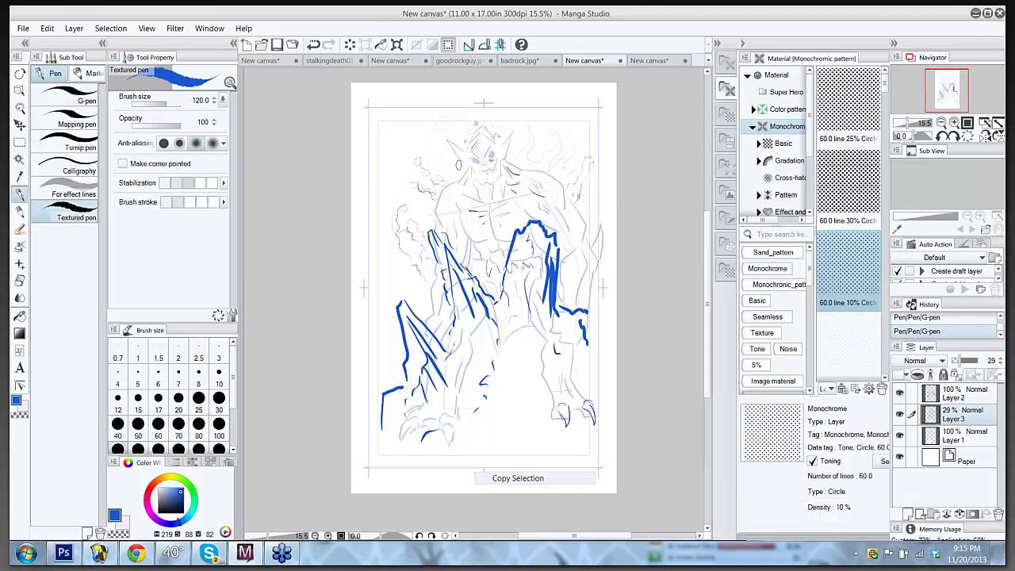
left_click_drag(454, 168, 453, 187)
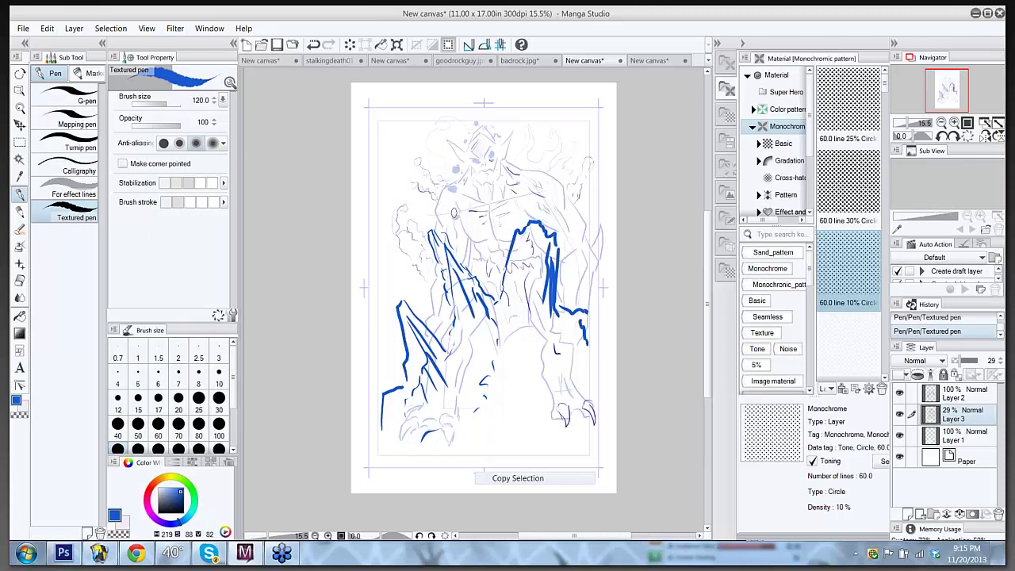
mouse_move(453, 213)
left_mouse_down()
mouse_move(475, 222)
mouse_move(476, 207)
mouse_move(499, 201)
left_mouse_up()
left_click_drag(507, 186, 554, 144)
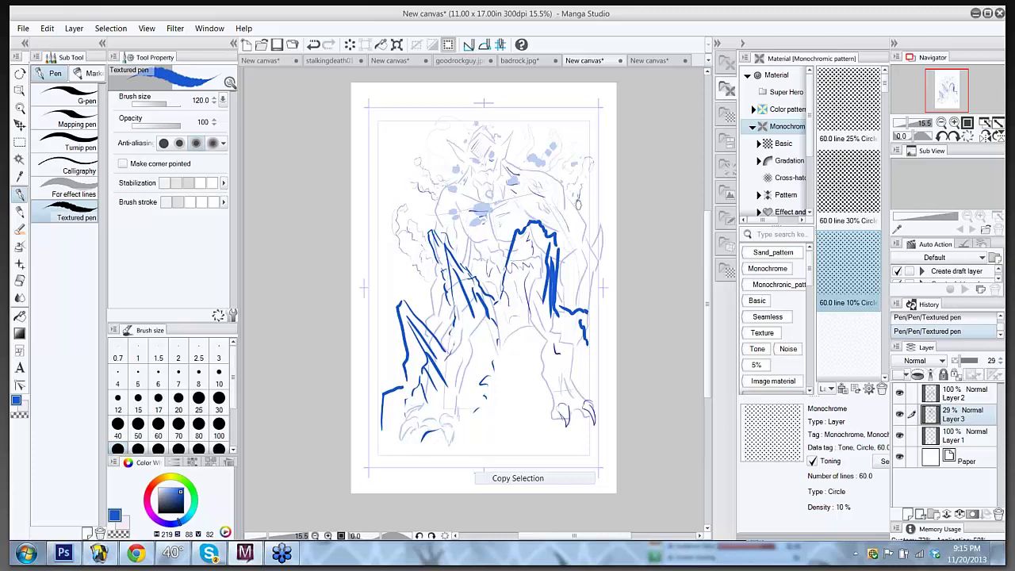
left_click_drag(486, 256, 517, 269)
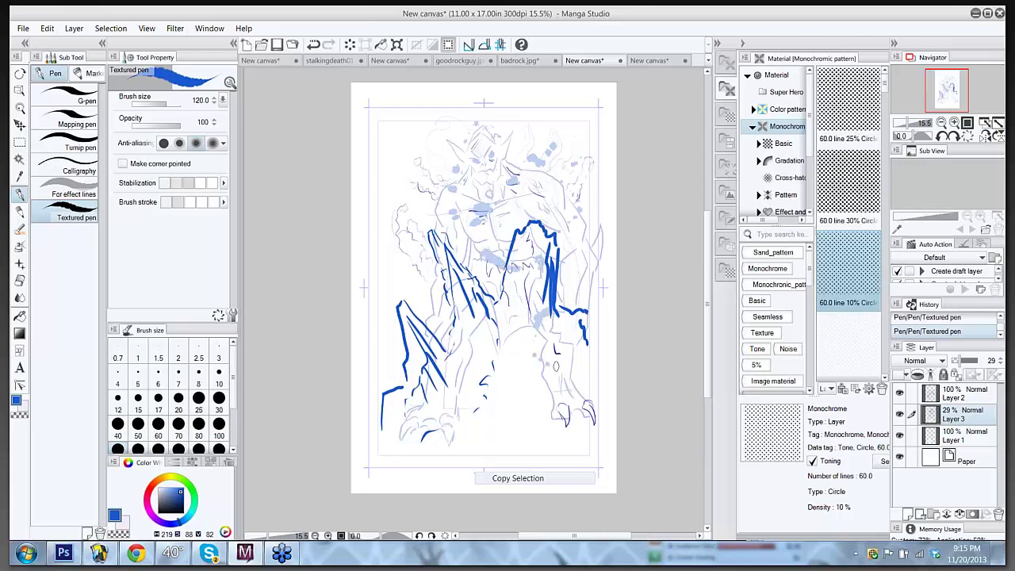
Step: Restore the light-blue colour and dab blots on the legs, right edge and lower figure
key("x")
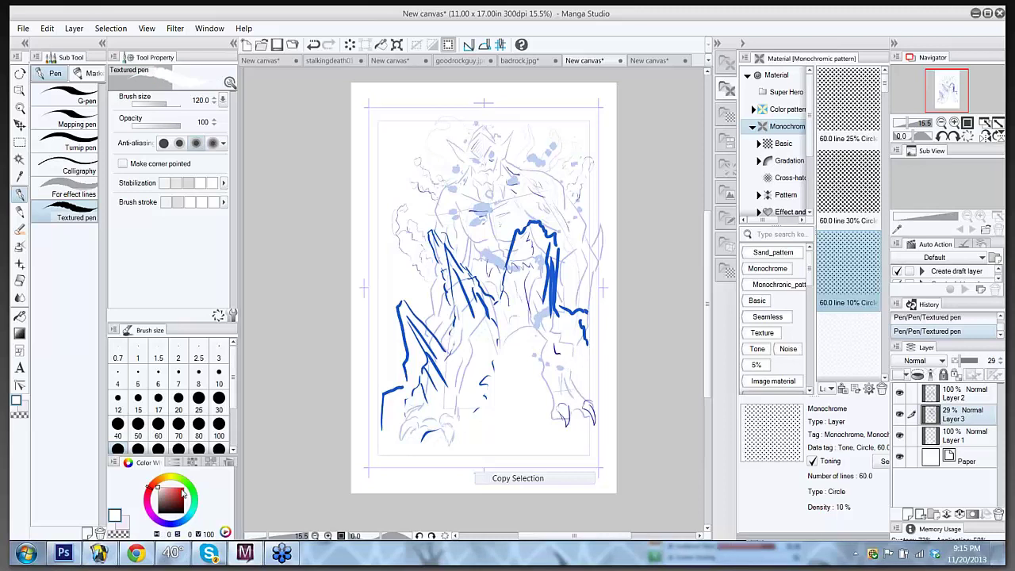
left_click(185, 523)
left_click(173, 497)
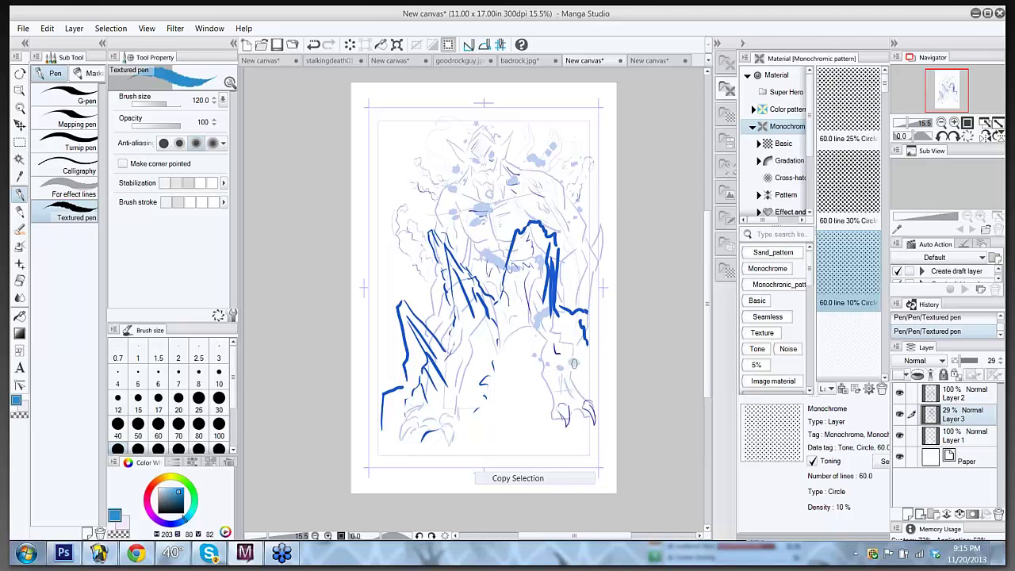
left_click_drag(578, 372, 562, 390)
left_click_drag(584, 274, 575, 290)
mouse_move(448, 366)
left_mouse_down()
mouse_move(466, 390)
mouse_move(481, 331)
left_mouse_up()
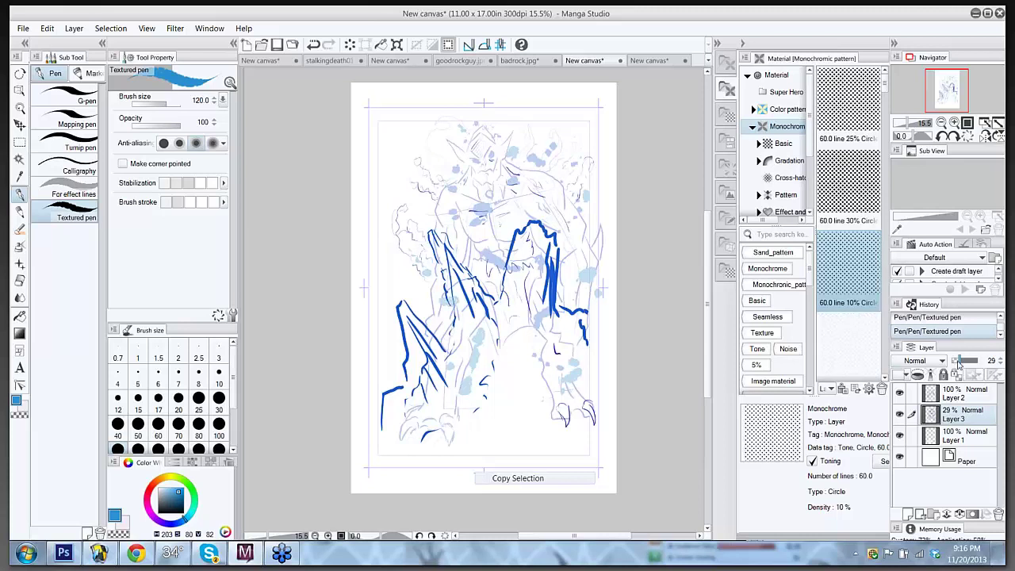
Step: Raise Layer 3 opacity to 47% and dab light-blue marks around the head and right shoulder
left_click_drag(958, 363, 968, 362)
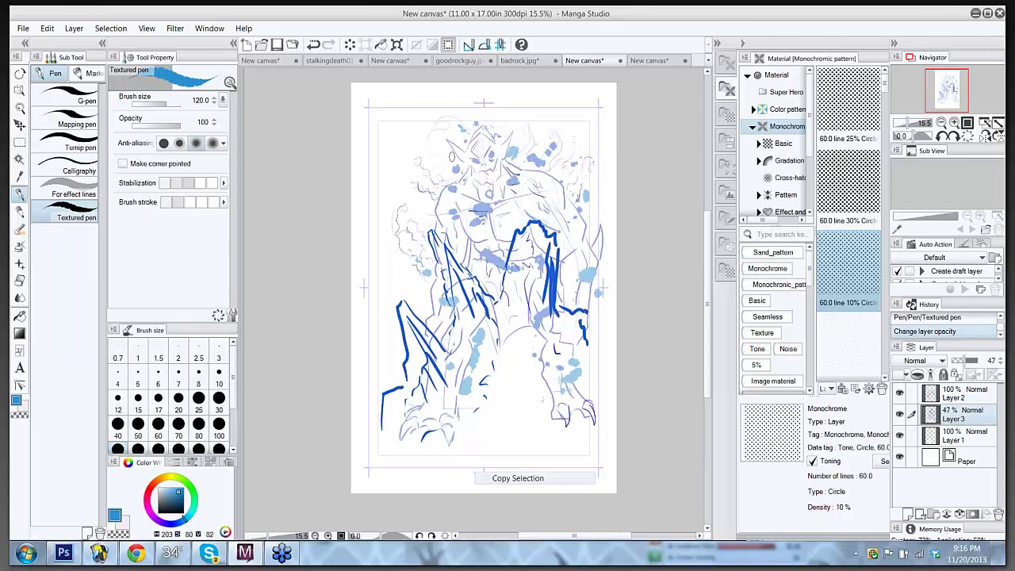
left_click(457, 161)
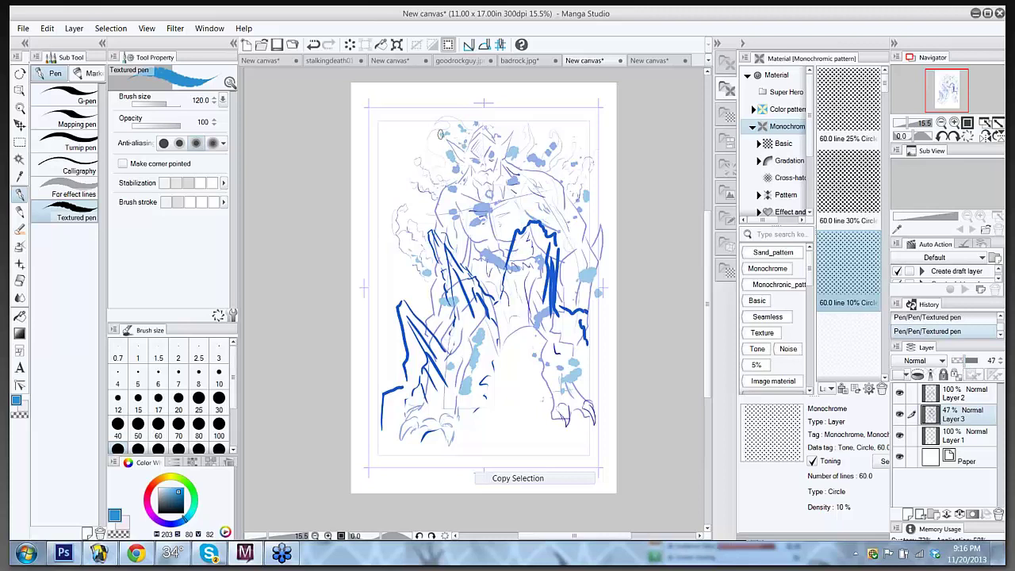
left_click(396, 105)
left_click(419, 133)
left_click(547, 191)
Step: Add light-blue blots on the lower body and claw, then change the colour to purple
left_click_drag(511, 355, 524, 366)
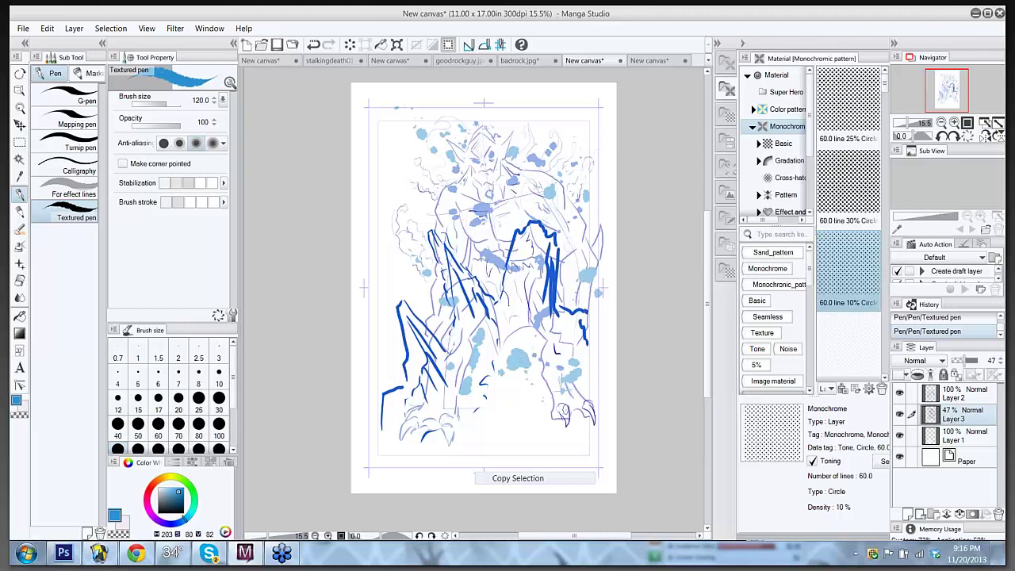
left_click_drag(563, 409, 535, 402)
left_click_drag(432, 408, 465, 408)
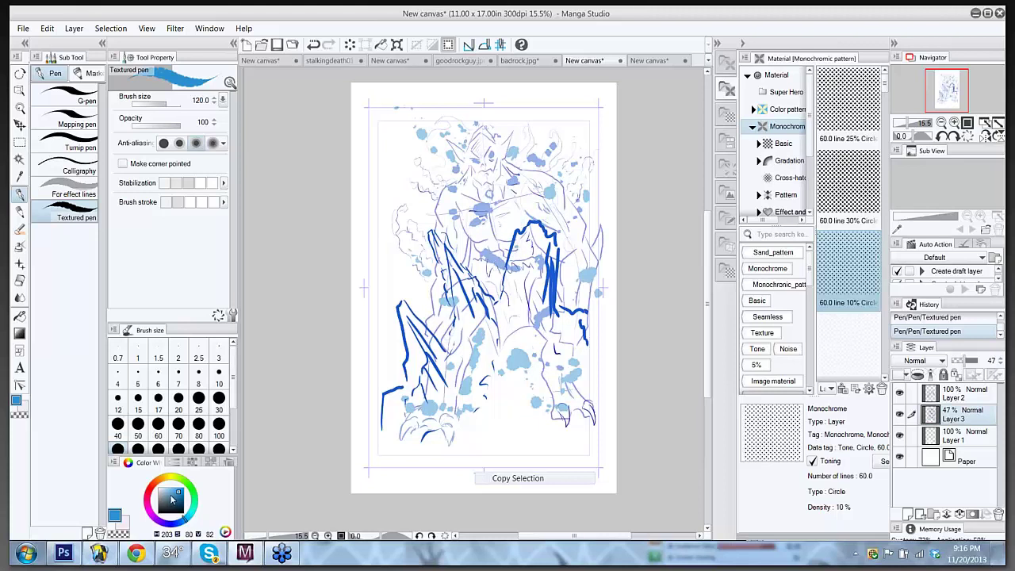
left_click(155, 516)
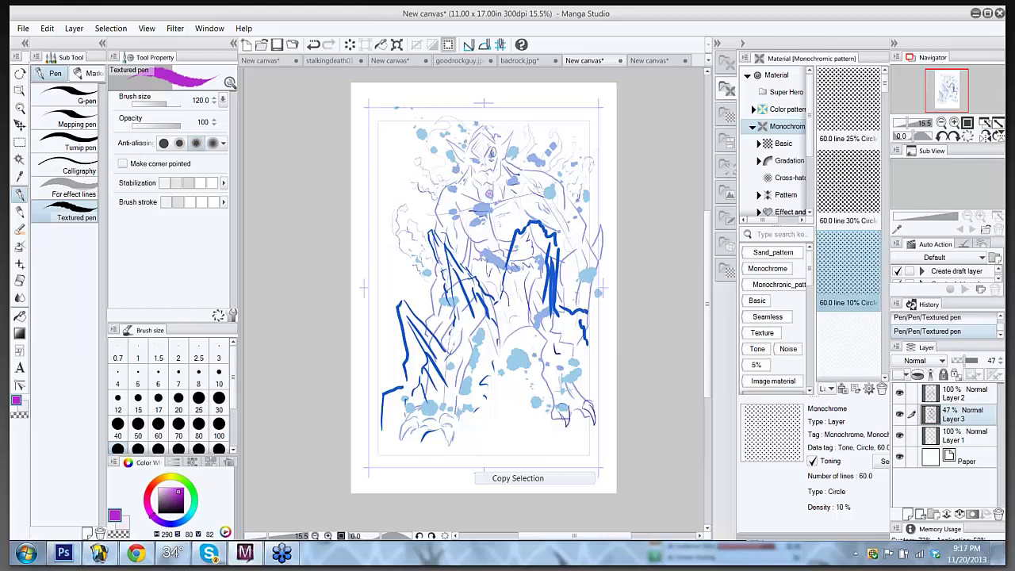
Step: Paint short purple-magenta strokes around the eyes, chest, right side and lower body
mouse_move(491, 157)
left_mouse_down()
mouse_move(486, 175)
mouse_move(474, 168)
left_mouse_up()
left_click_drag(513, 236, 520, 260)
left_click_drag(567, 267, 566, 286)
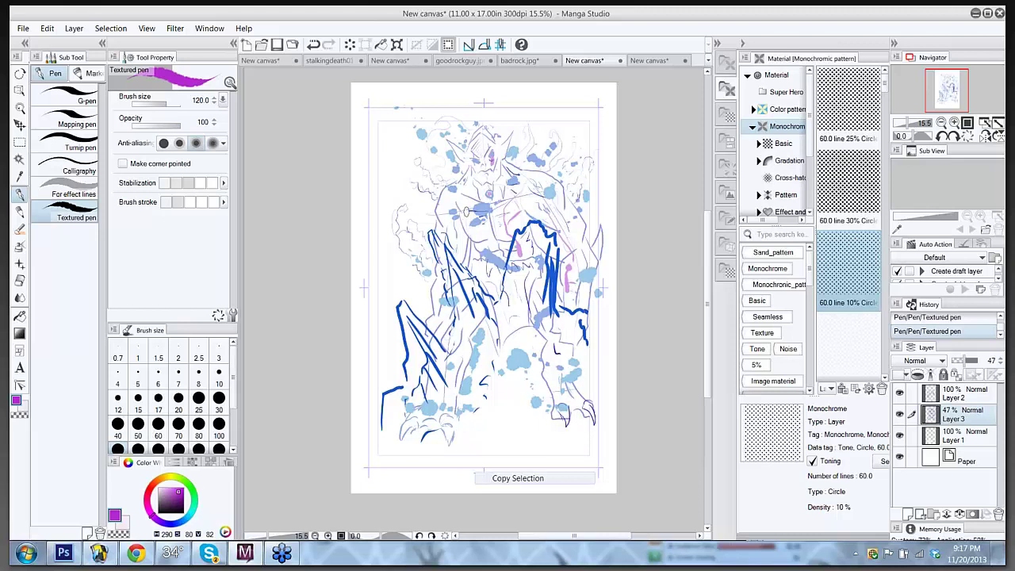
mouse_move(464, 210)
left_mouse_down()
mouse_move(468, 190)
mouse_move(473, 208)
left_mouse_up()
left_click_drag(476, 145, 479, 151)
left_click_drag(552, 354, 554, 368)
left_click_drag(461, 346, 464, 364)
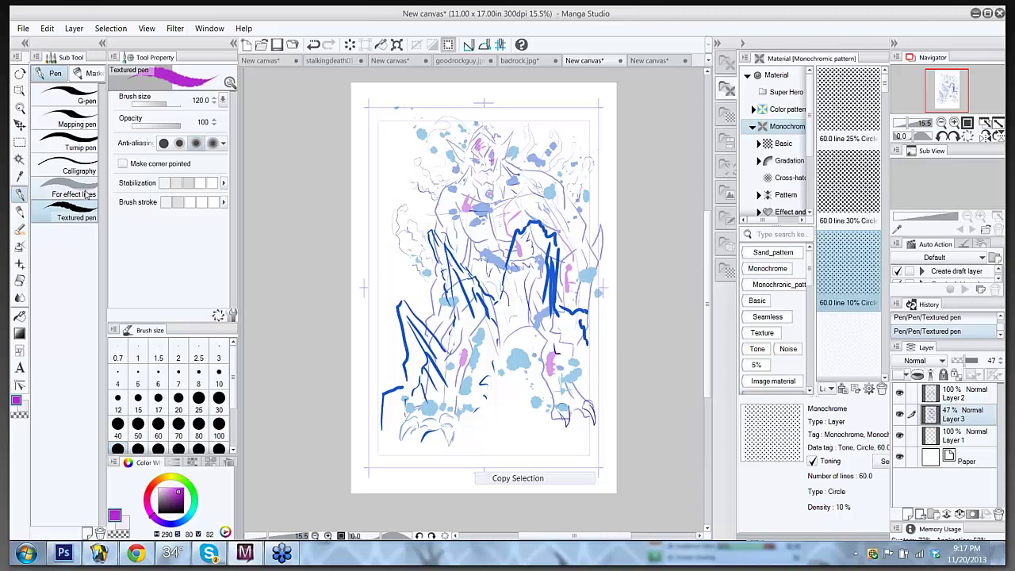
Step: Choose the Oil paint flat brush in a paler purple and enlarge it to size 700
key("b")
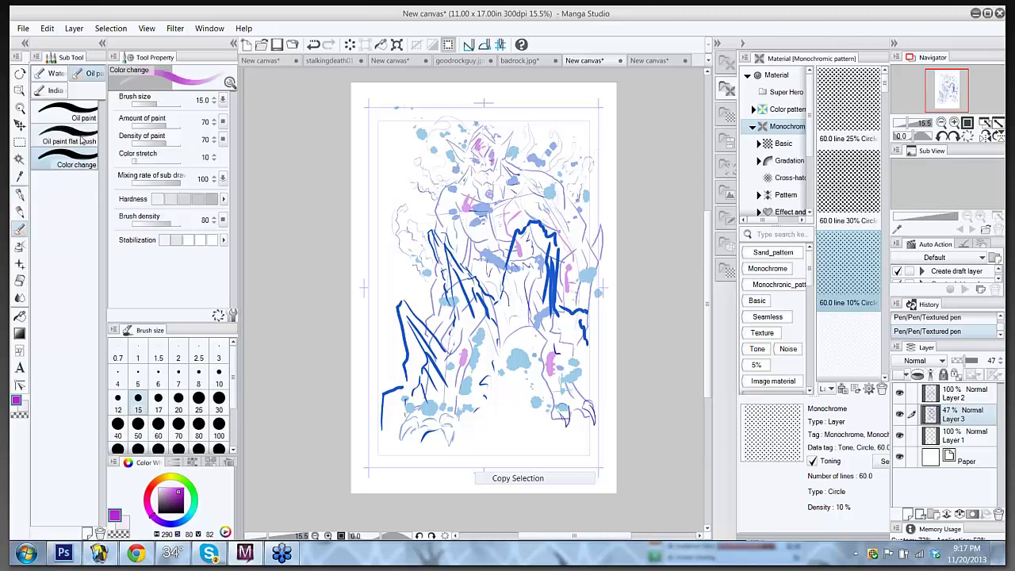
left_click(81, 139)
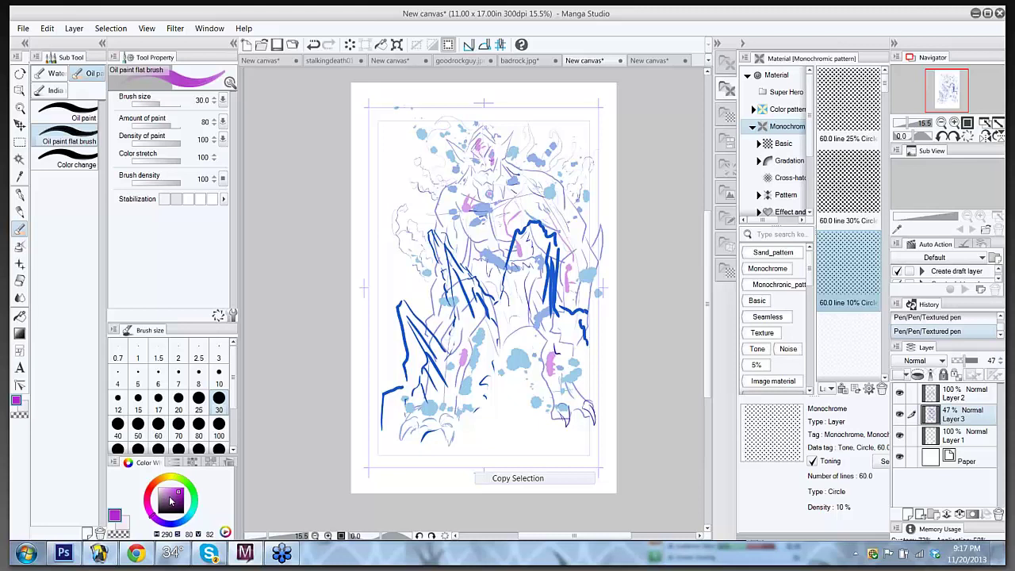
left_click(164, 494)
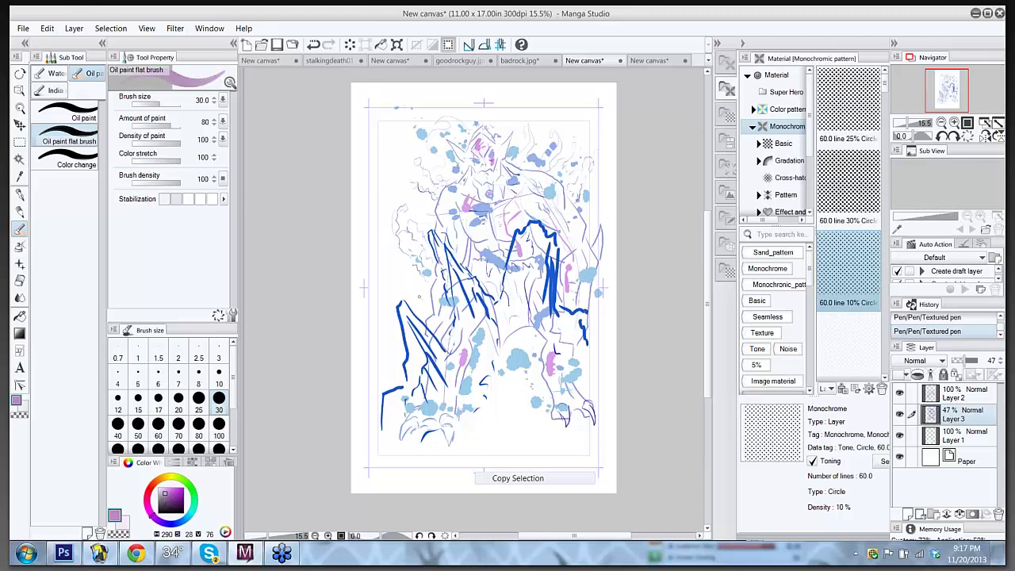
left_click_drag(418, 296, 396, 290)
key("bracketright")
key("bracketright")
key("bracketright")
key("bracketright")
key("bracketright")
key("bracketright")
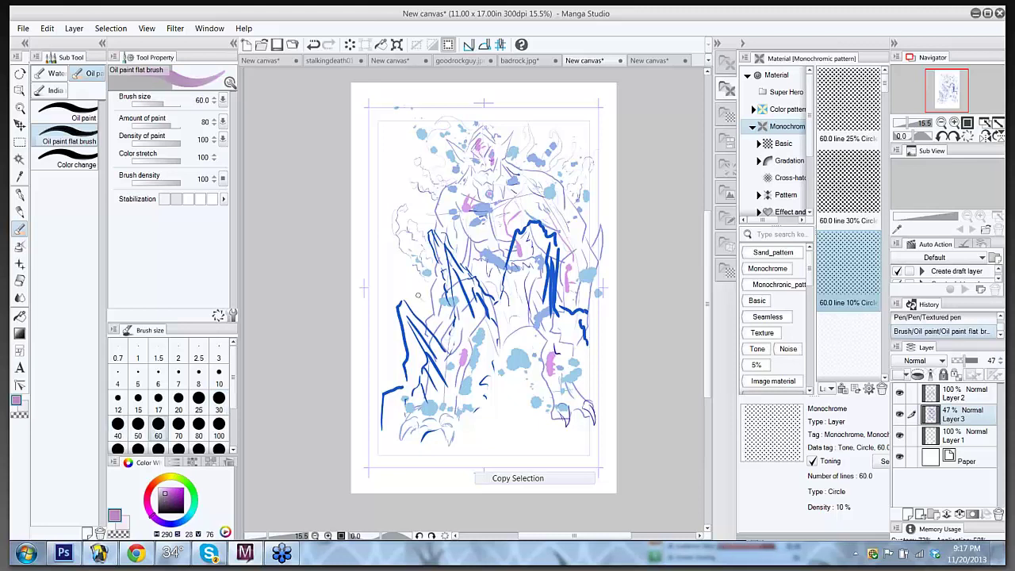
key("bracketright")
key("bracketright")
key("bracketright")
key("bracketright")
key("bracketright")
key("bracketright")
key("bracketright")
key("bracketright")
key("bracketright")
key("bracketright")
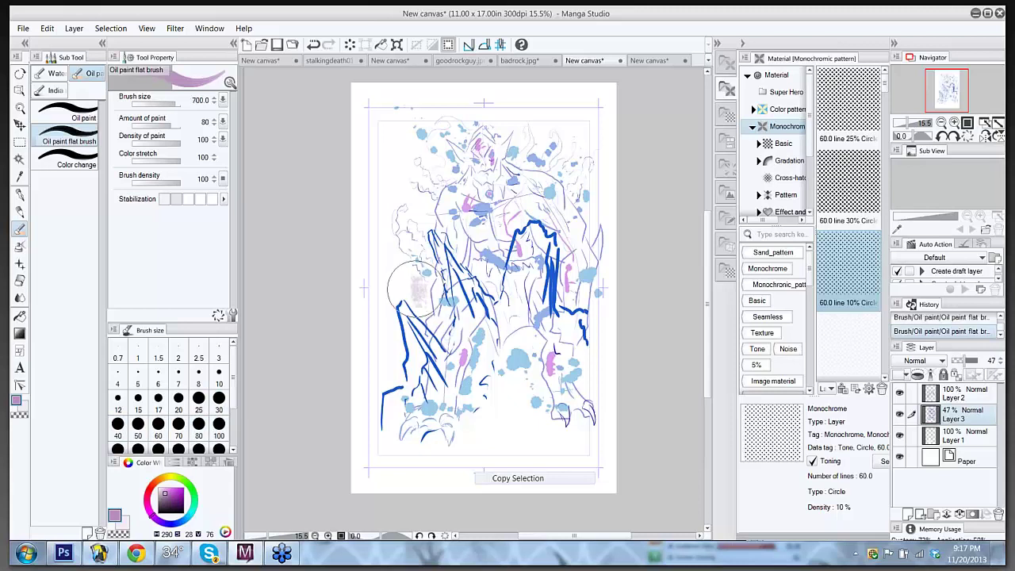
Step: Wash pale lavender over the mid-left torso and up toward the head, undoing and redoing the last wash
left_click_drag(418, 294, 425, 267)
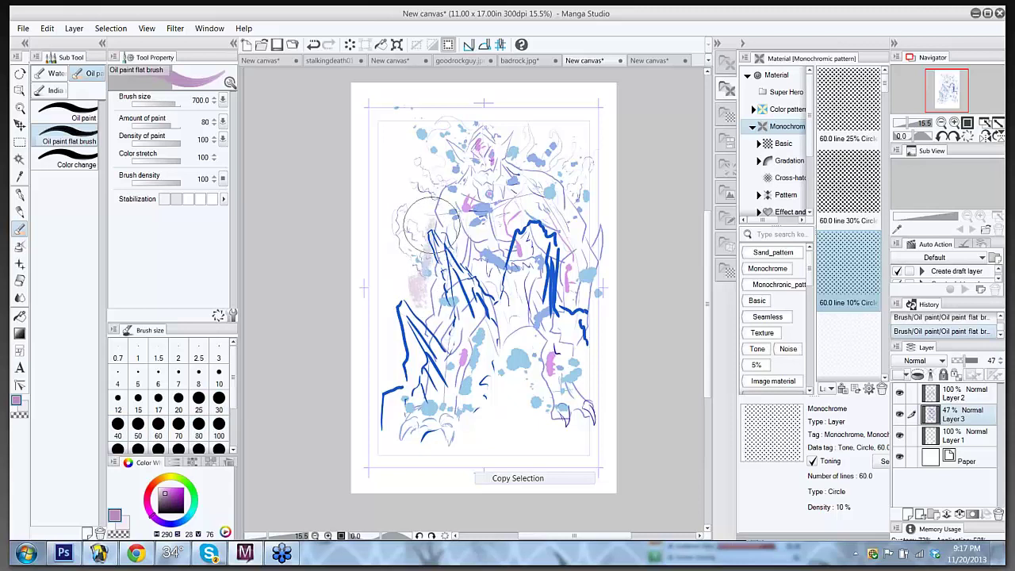
mouse_move(431, 214)
left_mouse_down()
mouse_move(472, 157)
mouse_move(511, 154)
mouse_move(563, 170)
mouse_move(563, 193)
mouse_move(578, 200)
mouse_move(540, 236)
mouse_move(593, 311)
mouse_move(572, 366)
mouse_move(536, 382)
mouse_move(535, 347)
mouse_move(498, 347)
mouse_move(488, 336)
mouse_move(469, 401)
mouse_move(466, 376)
mouse_move(468, 406)
mouse_move(451, 417)
left_mouse_up()
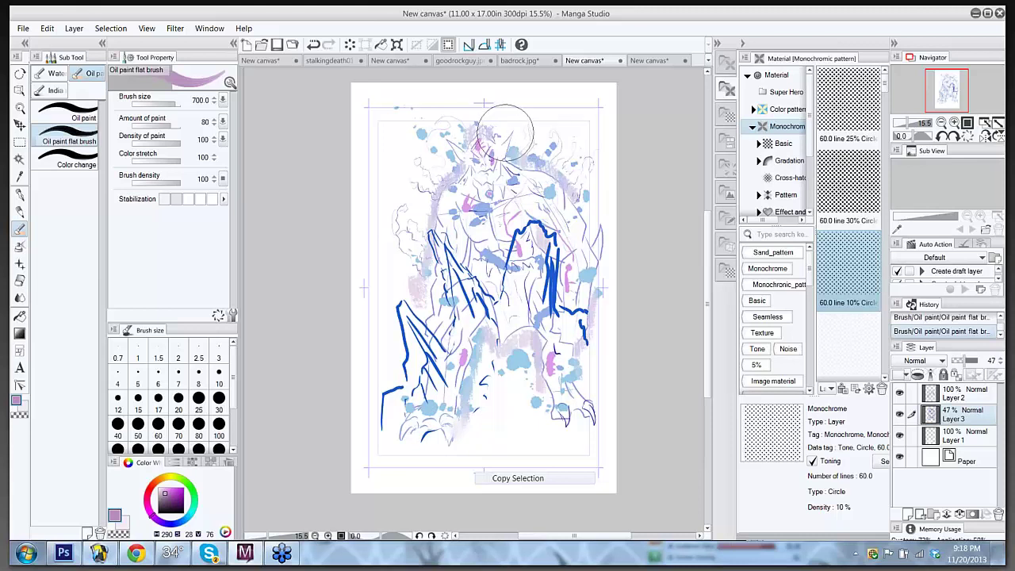
key("ctrl+z")
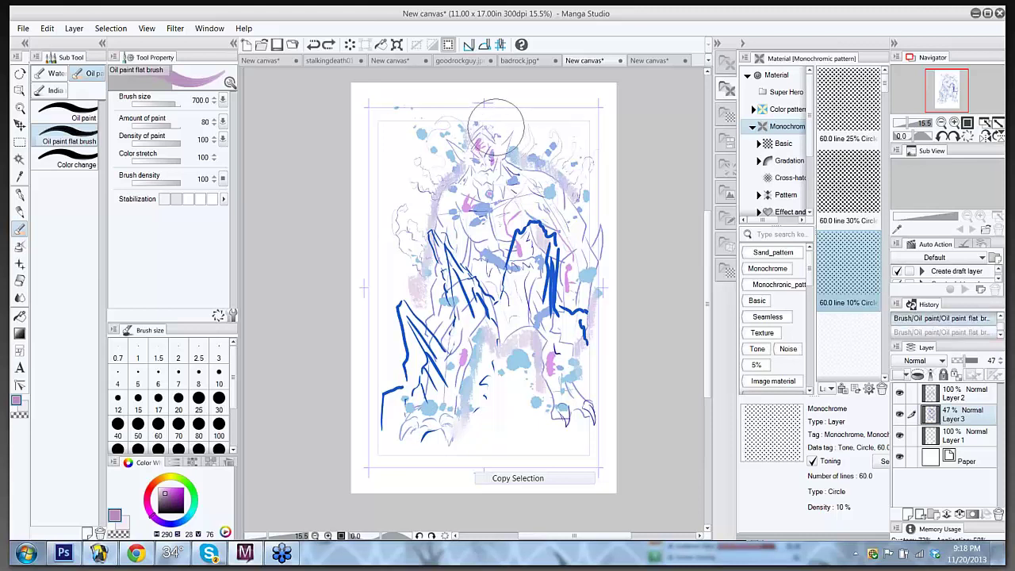
key("ctrl+y")
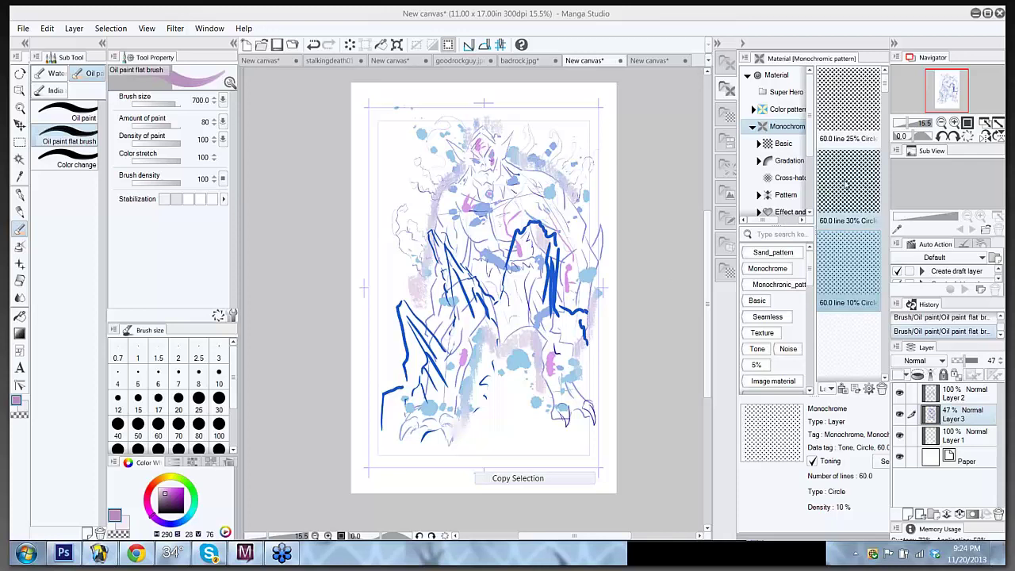
Step: Drag the 60.0 line 30% Circle dot-tone material onto the canvas
left_click_drag(846, 184, 513, 311)
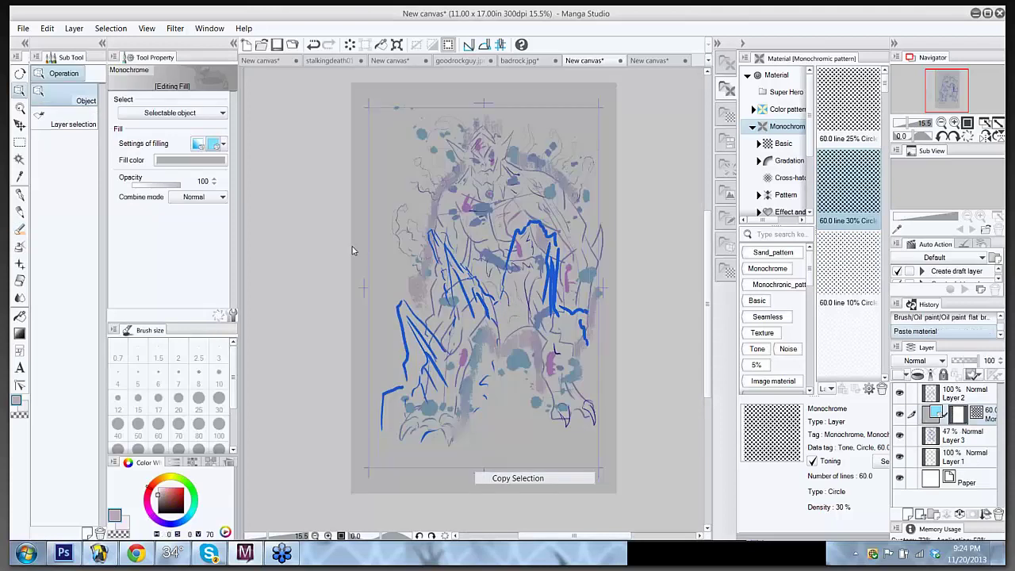
Step: Select the penetrating-layer eraser, test-erase the tone, and make its anti-aliasing smoother
key("e")
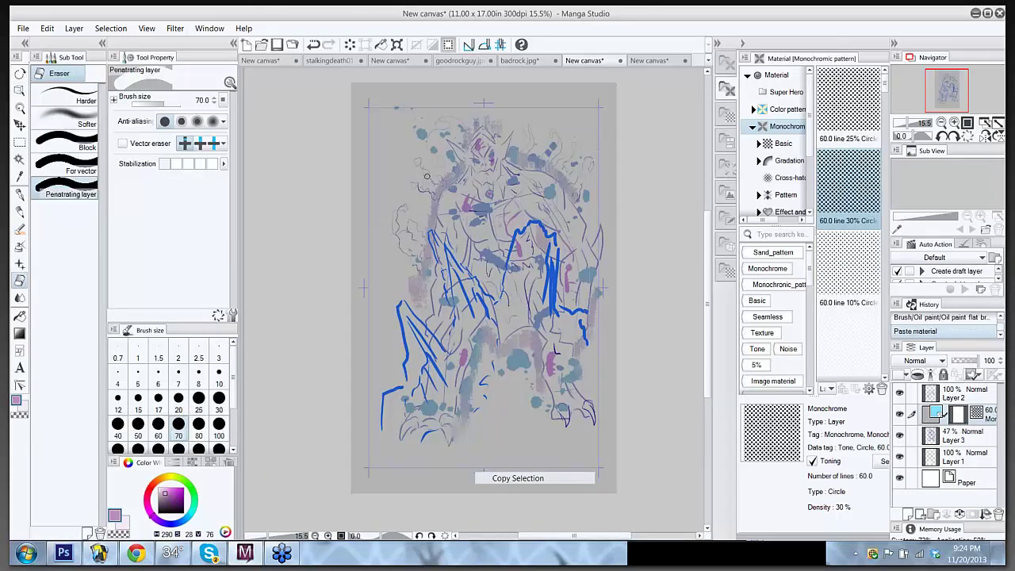
left_click(438, 168)
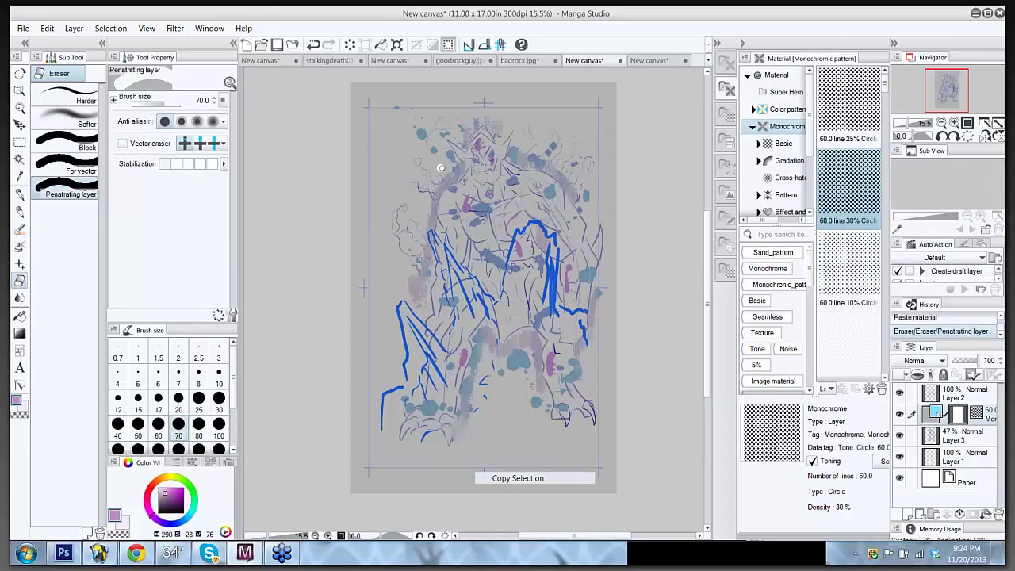
key("ctrl+z")
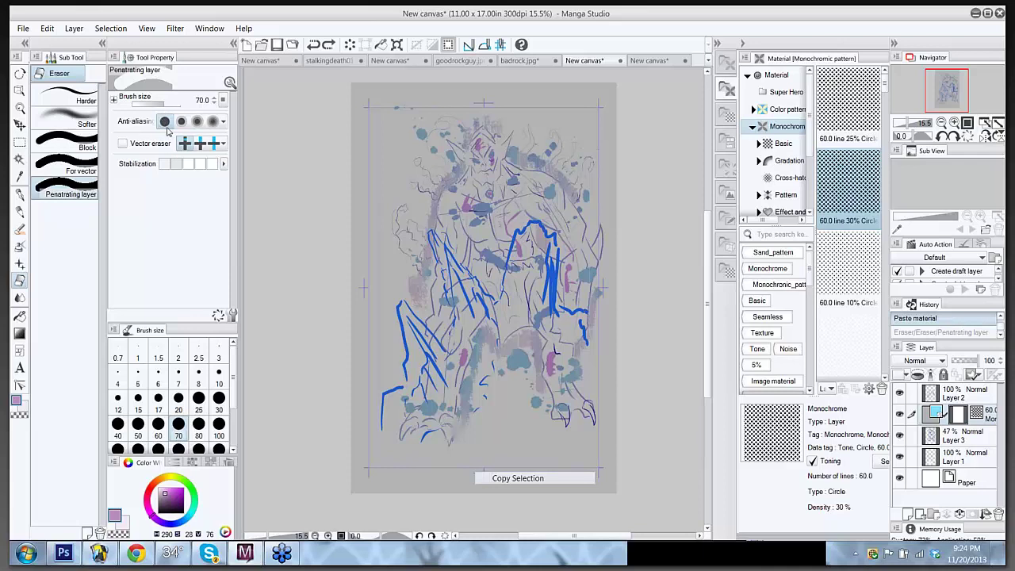
left_click(195, 125)
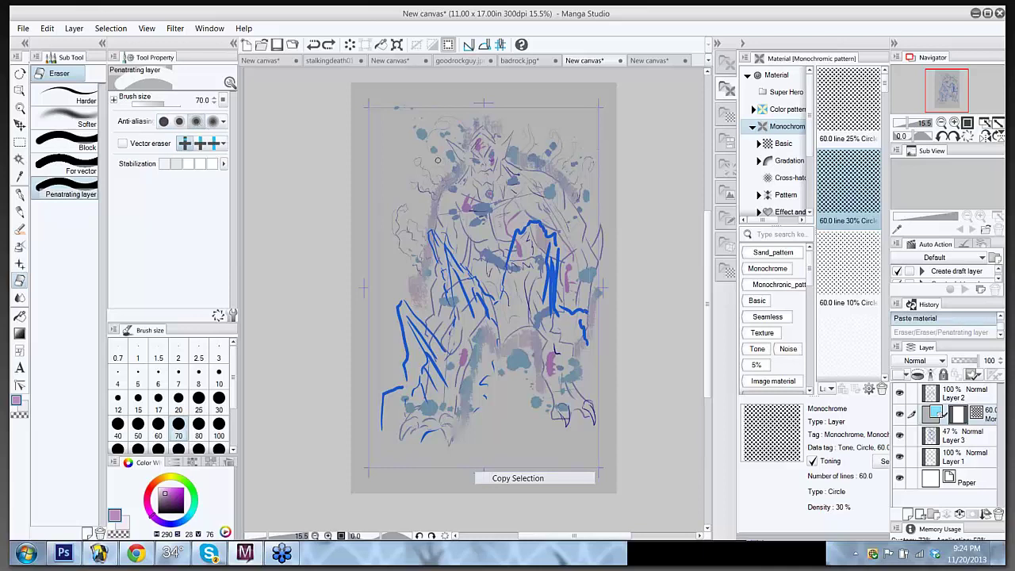
key("ctrl+y")
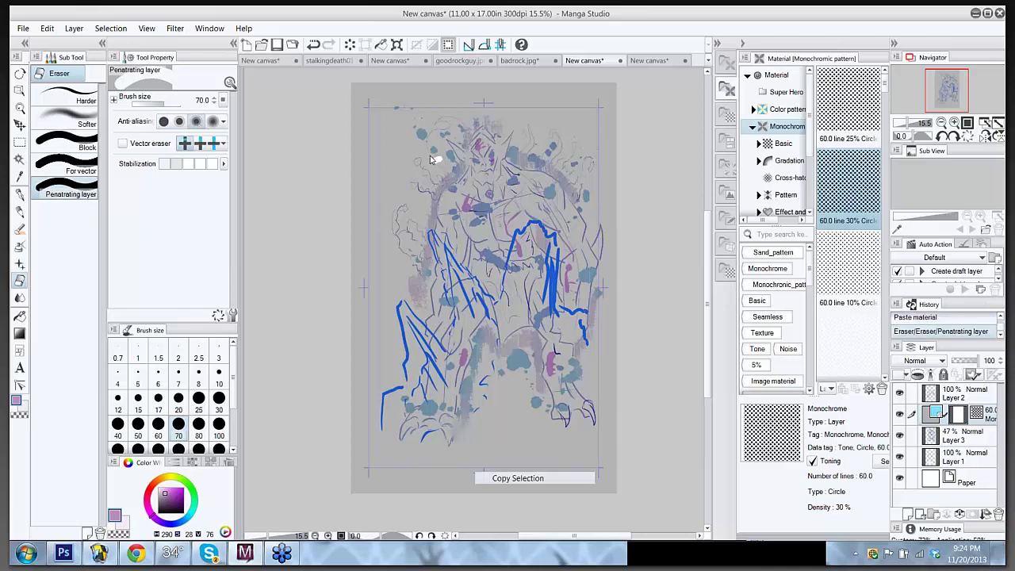
key("ctrl+z")
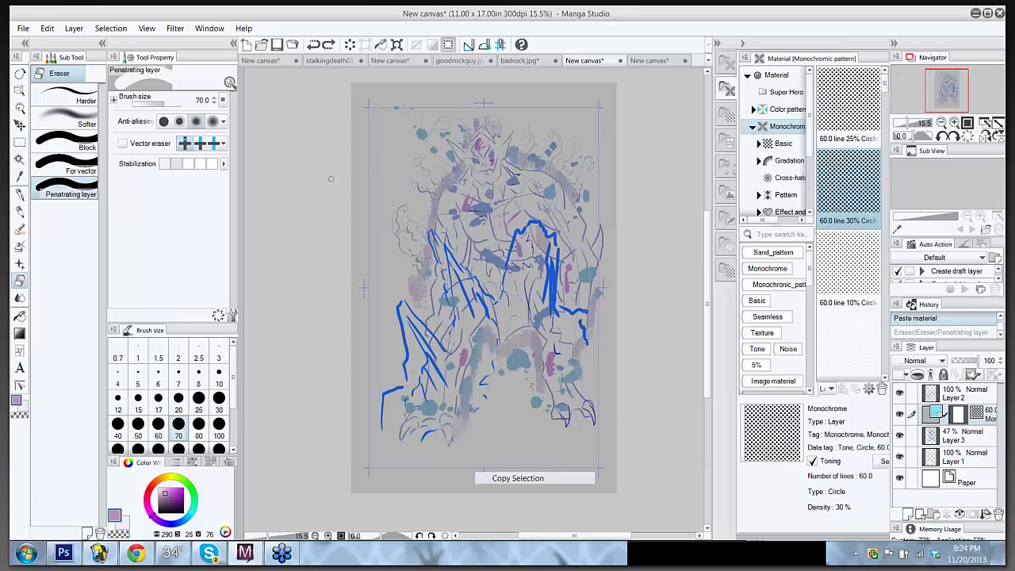
Step: Set the Vector eraser to Overall line and test-erase a patch near the head, then undo
left_click(223, 145)
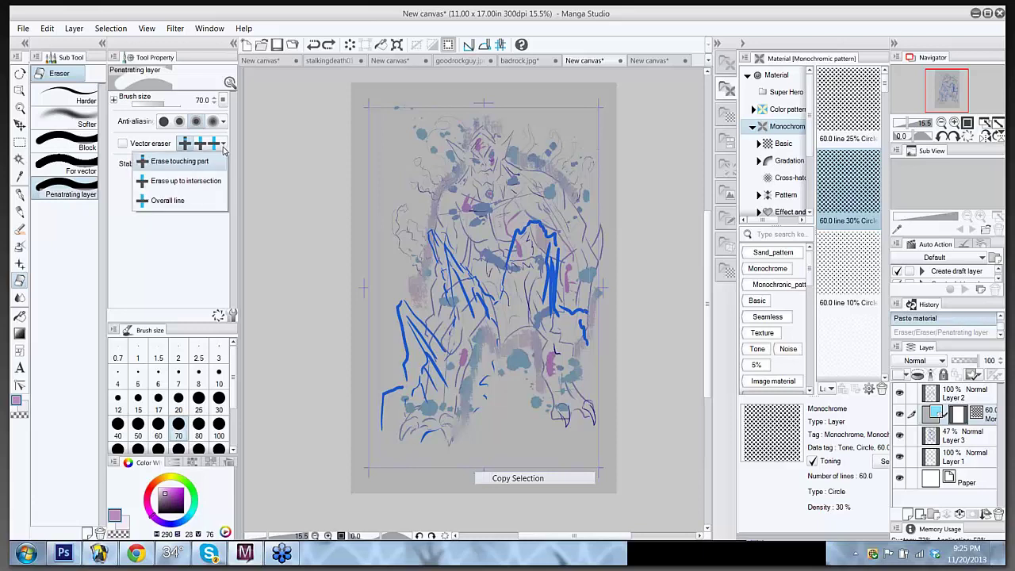
left_click(196, 205)
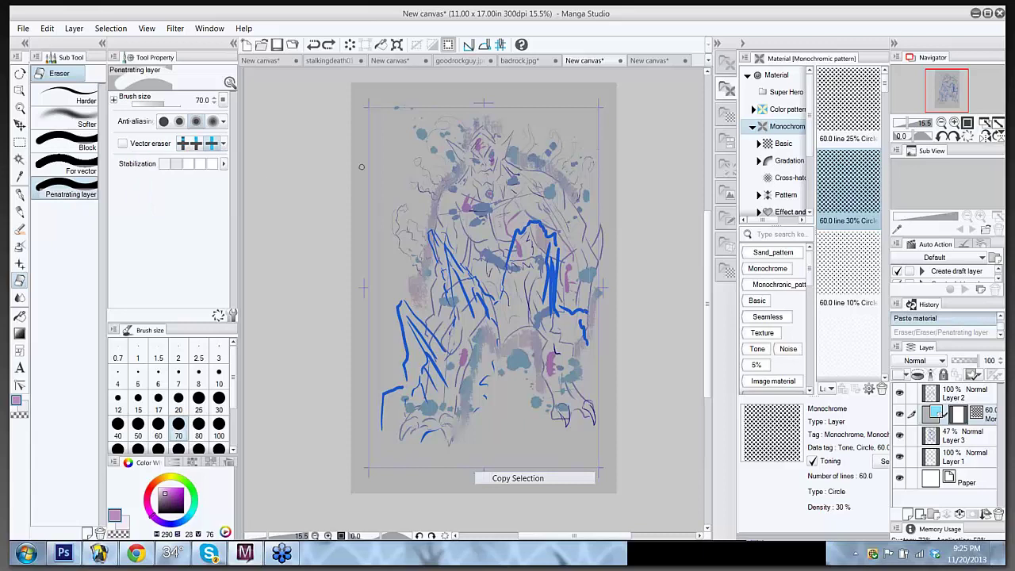
left_click_drag(438, 159, 447, 168)
key("ctrl+z")
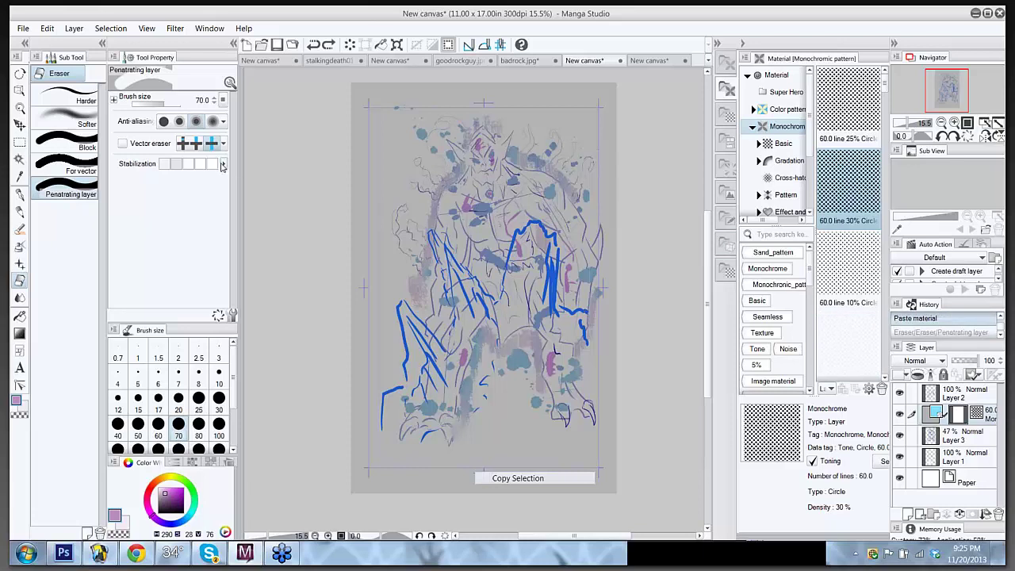
Step: Set eraser anti-aliasing to its strongest, erase test dots near the head, then undo them
left_click(224, 104)
left_click(115, 100)
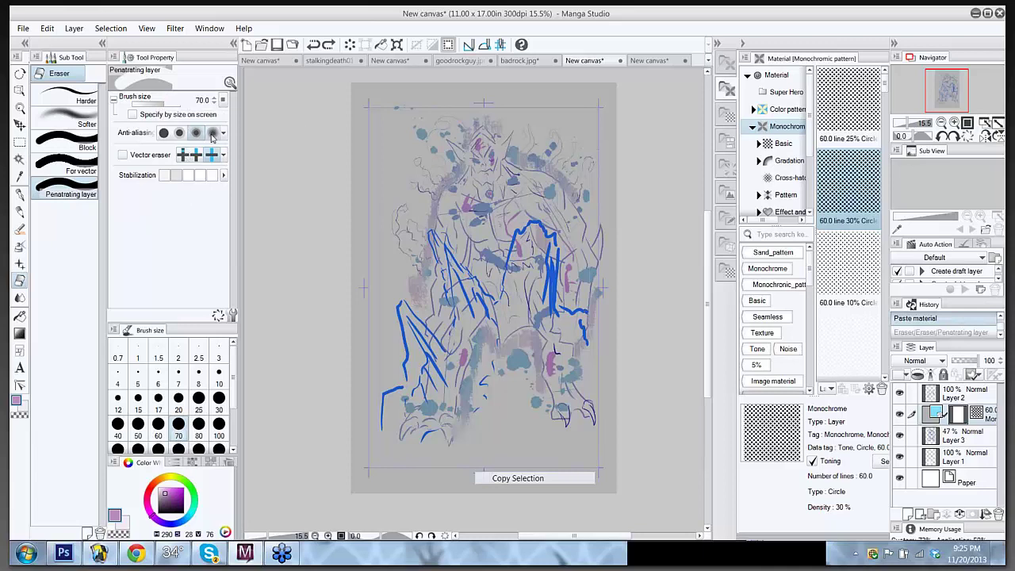
left_click(213, 134)
left_click(433, 163)
left_click(435, 164)
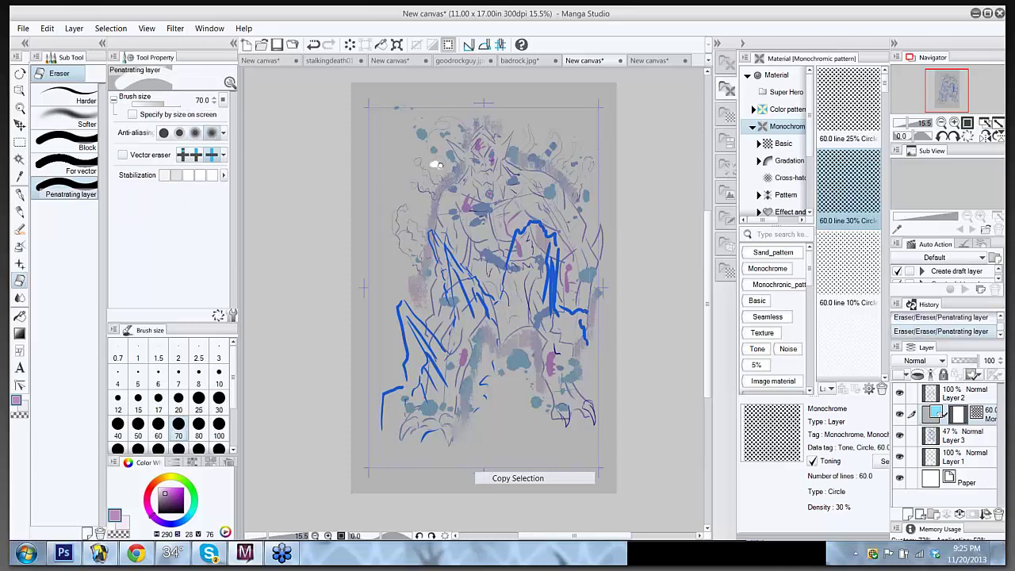
left_click(449, 167)
key("ctrl+z")
key("ctrl+z")
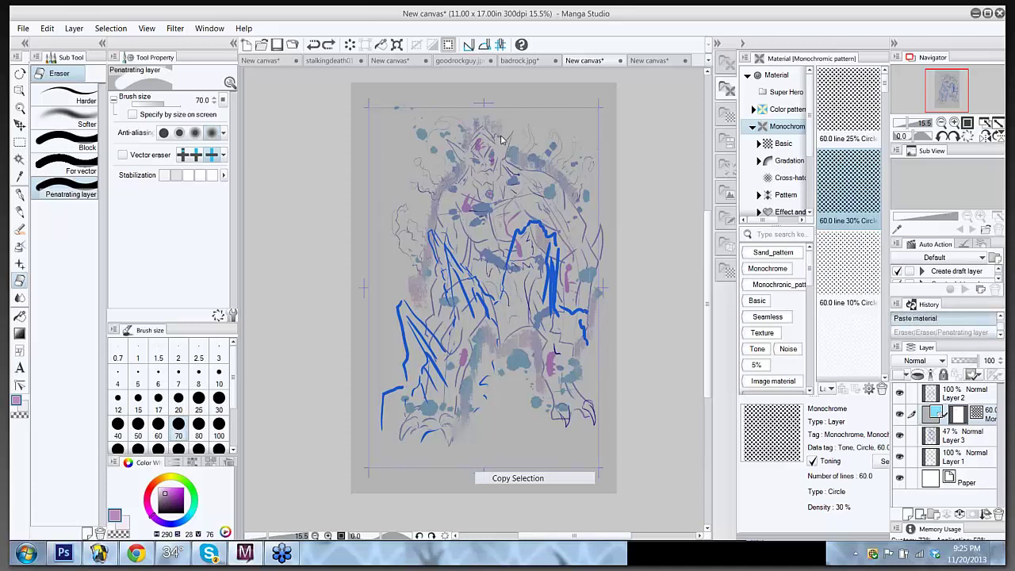
key("ctrl+z")
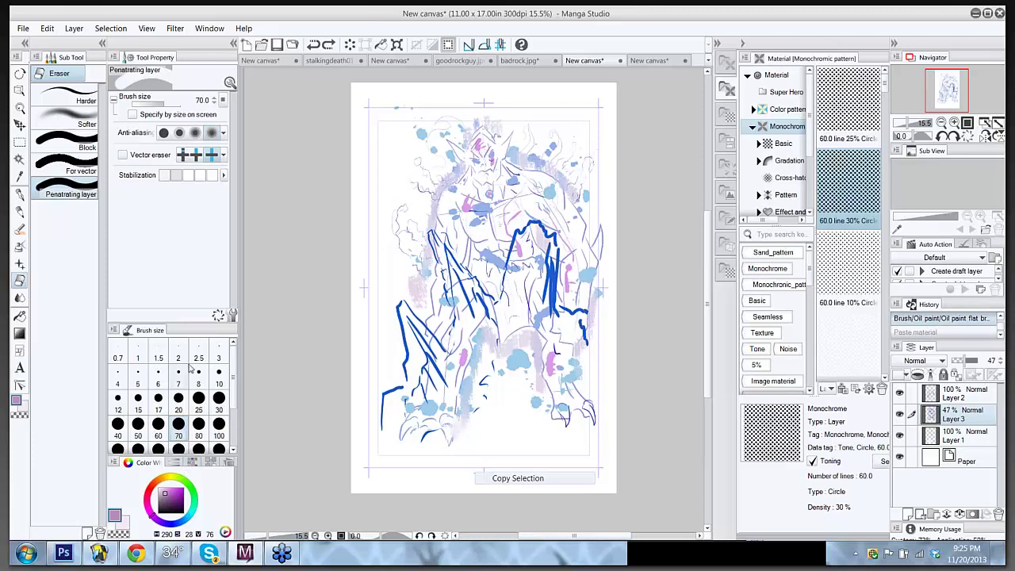
Step: Open the eraser's Tool Settings and browse its Stroke, Texture and Erase categories
left_click(232, 316)
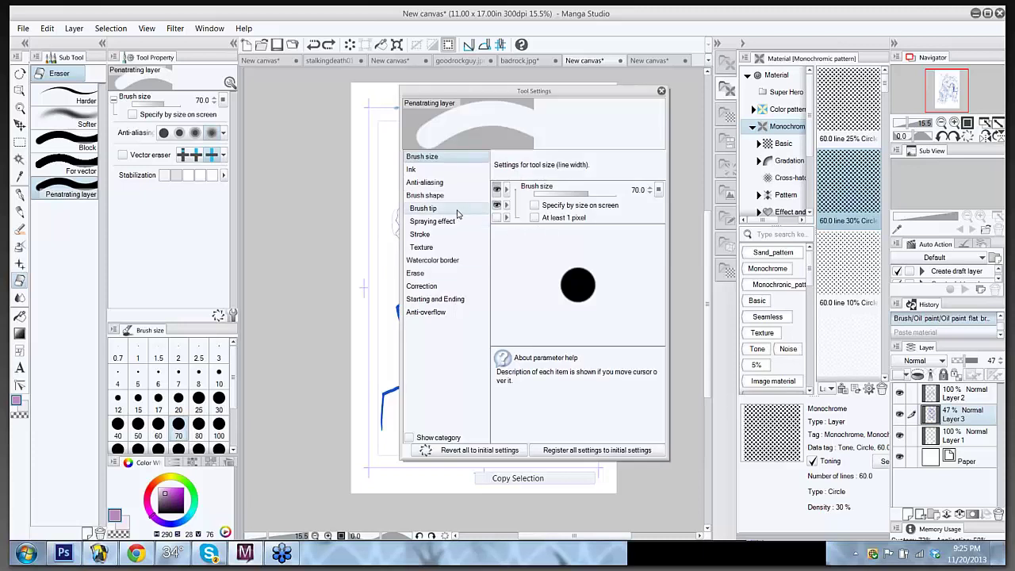
left_click(449, 236)
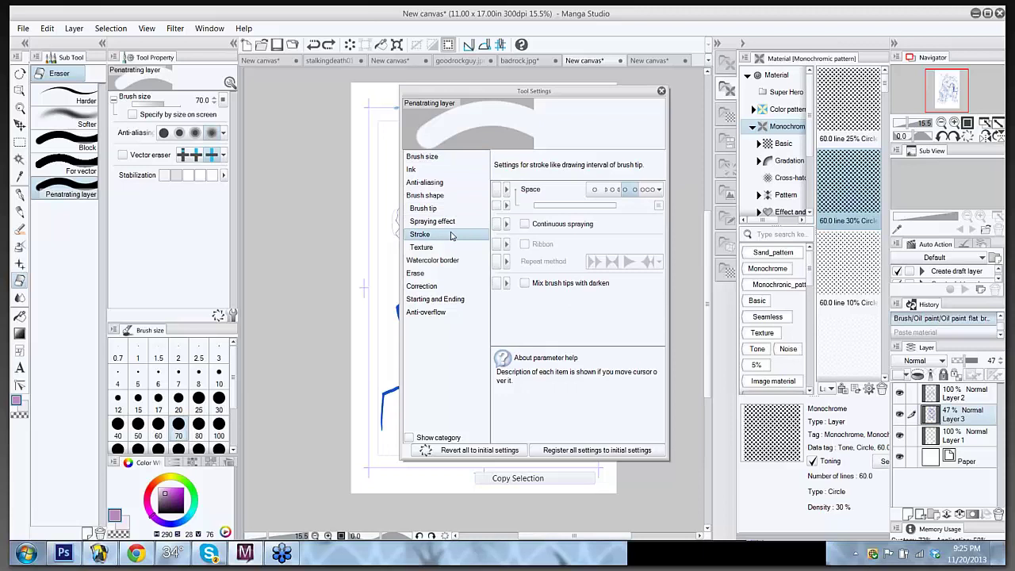
left_click(448, 248)
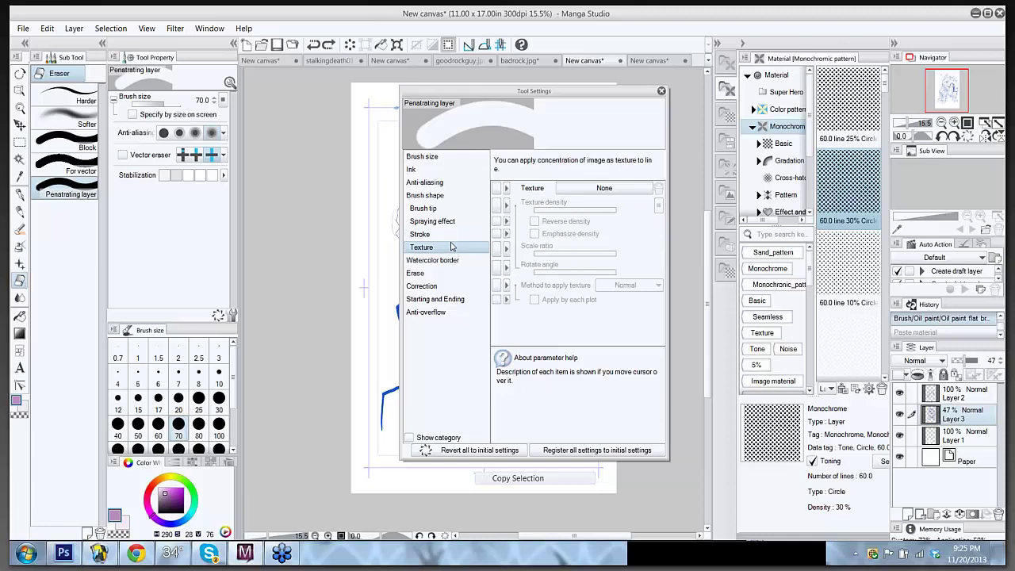
left_click(437, 274)
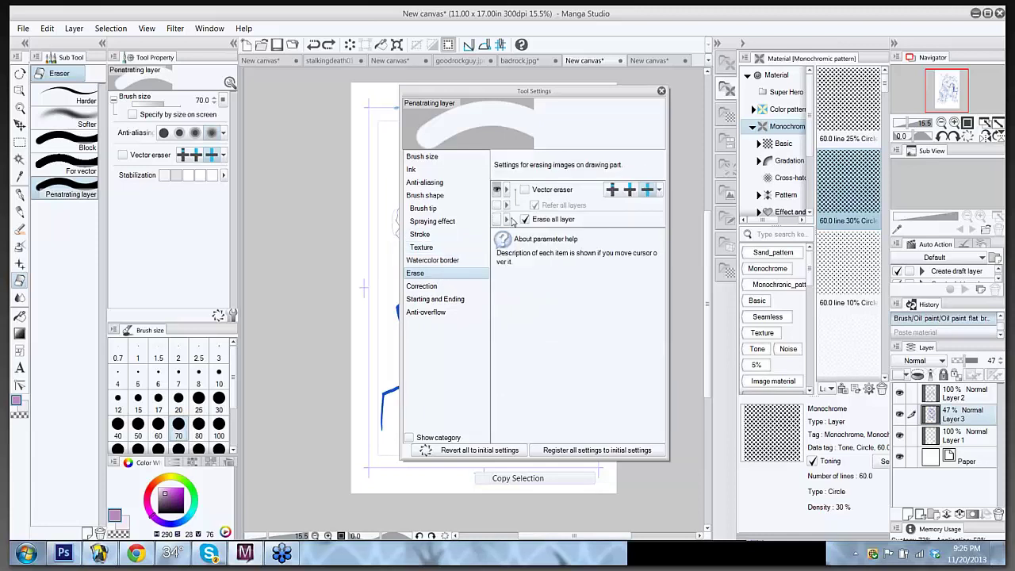
mouse_move(510, 197)
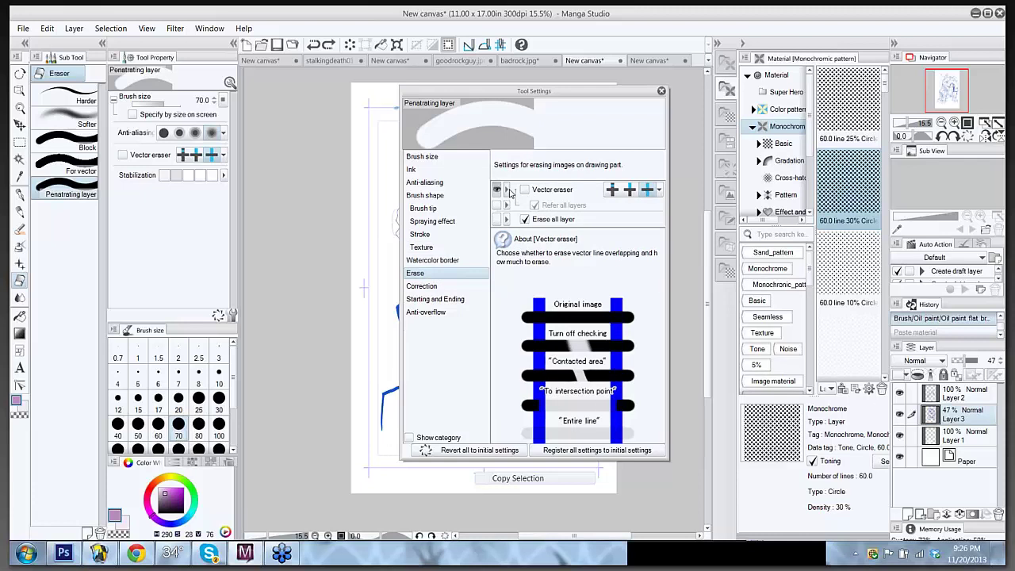
right_click(508, 193)
key("Escape")
Step: Show Refer all layers and Erase all layer among the eraser's options, then close the window
right_click(509, 207)
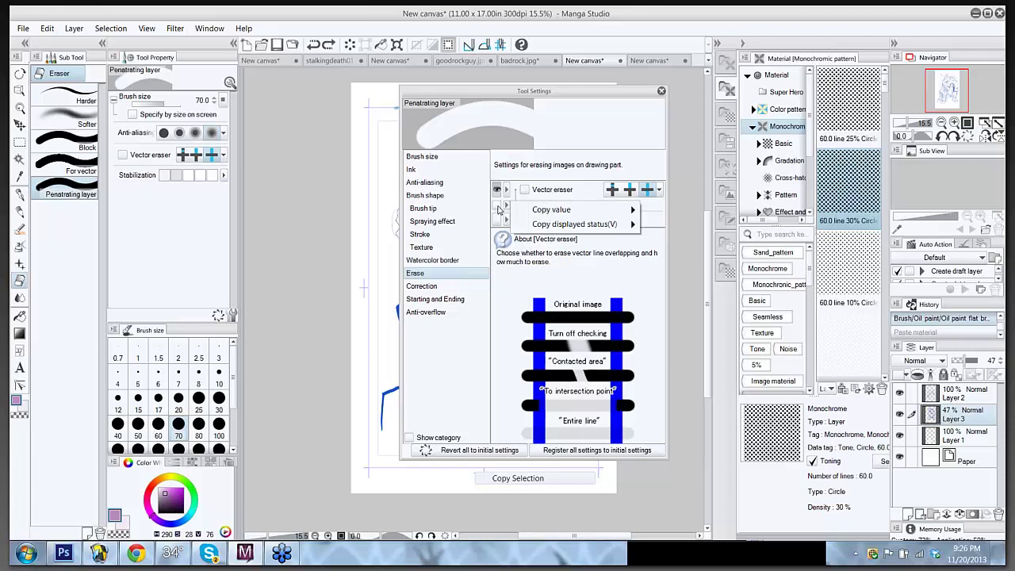
left_click(499, 208)
left_click(497, 205)
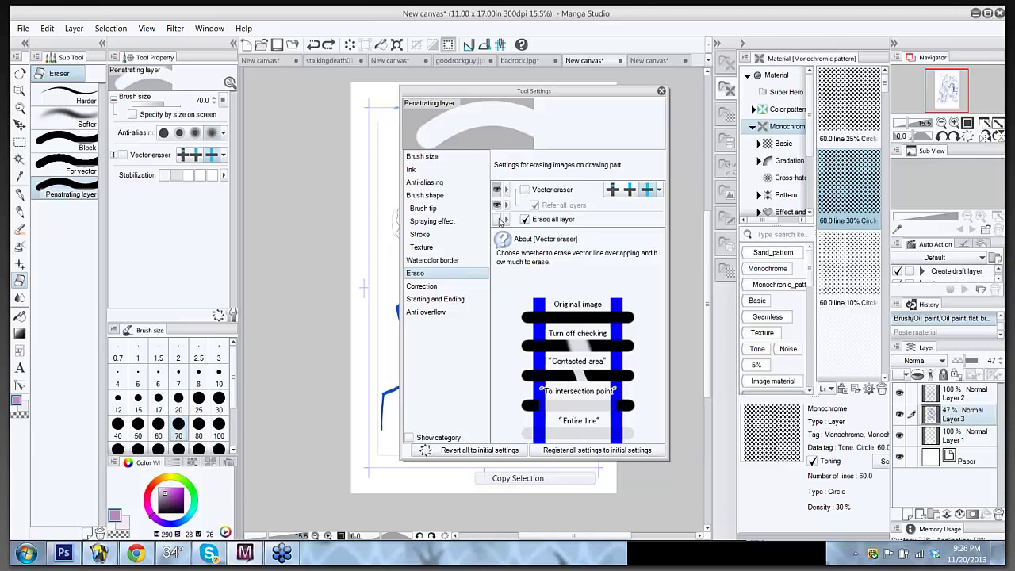
right_click(512, 225)
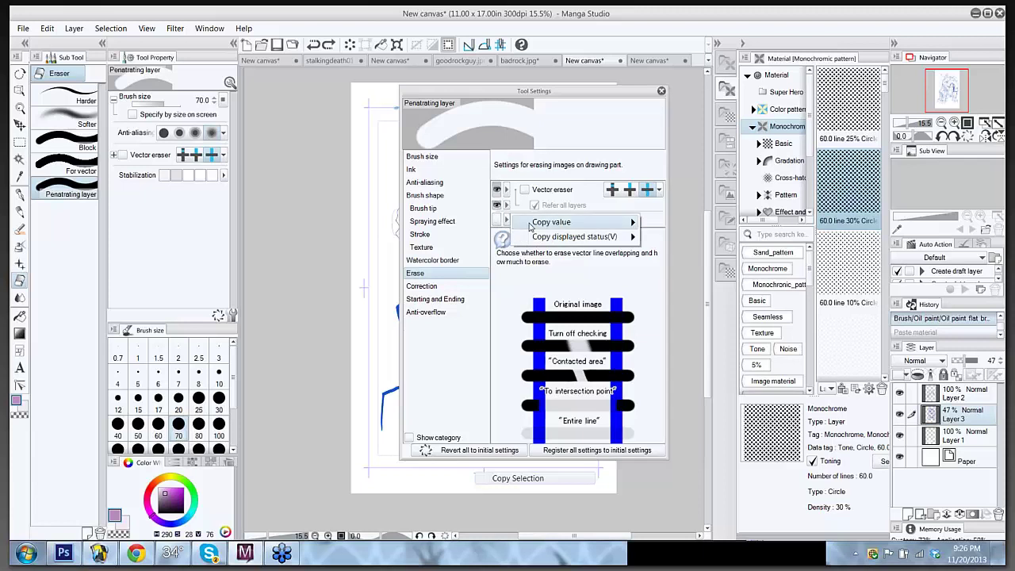
left_click(497, 223)
left_click(497, 221)
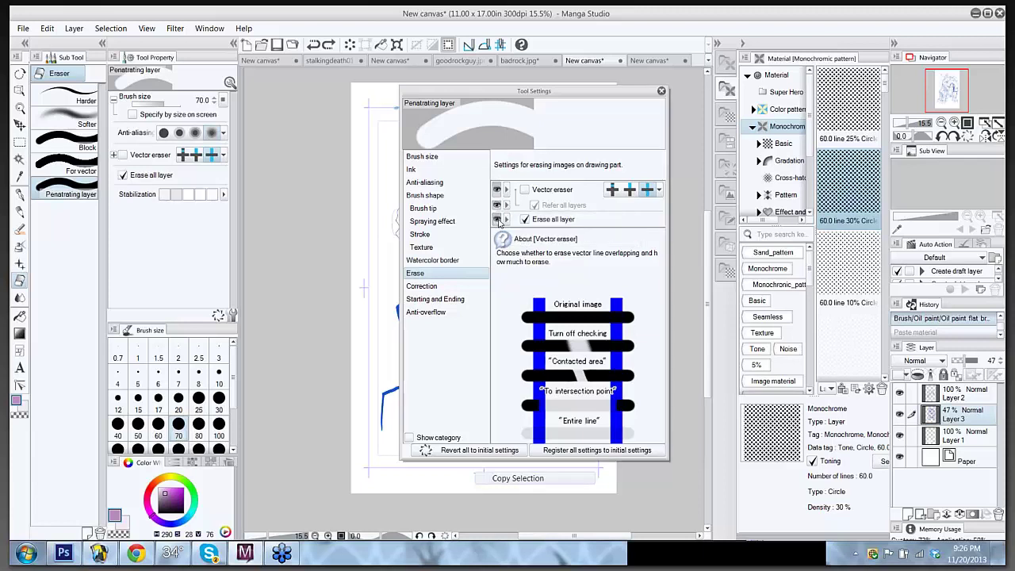
left_click(661, 91)
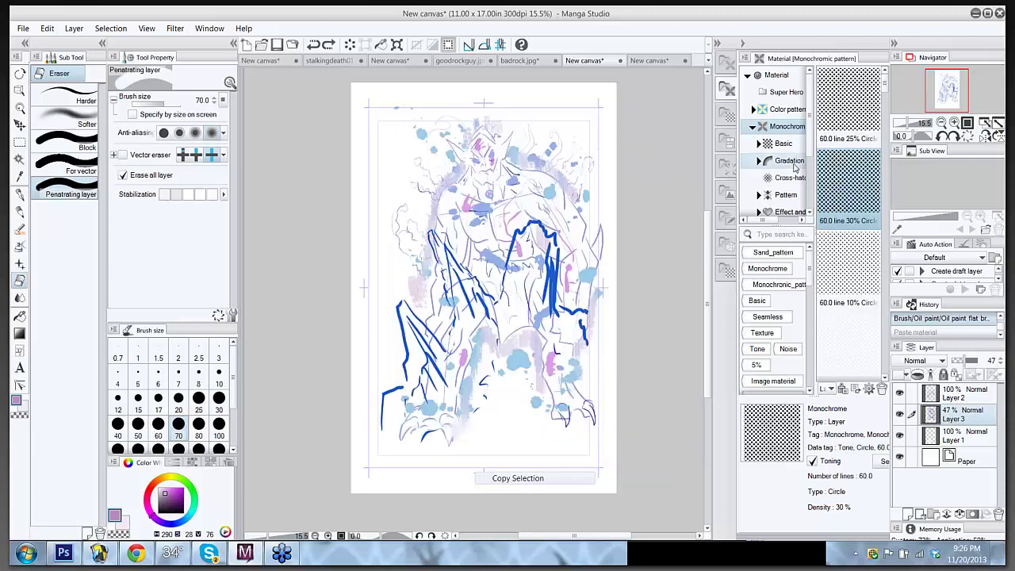
Step: Paste the 60.0 line 30% Circle tone onto the canvas, test-erase near the head, then undo
left_click_drag(825, 184, 536, 228)
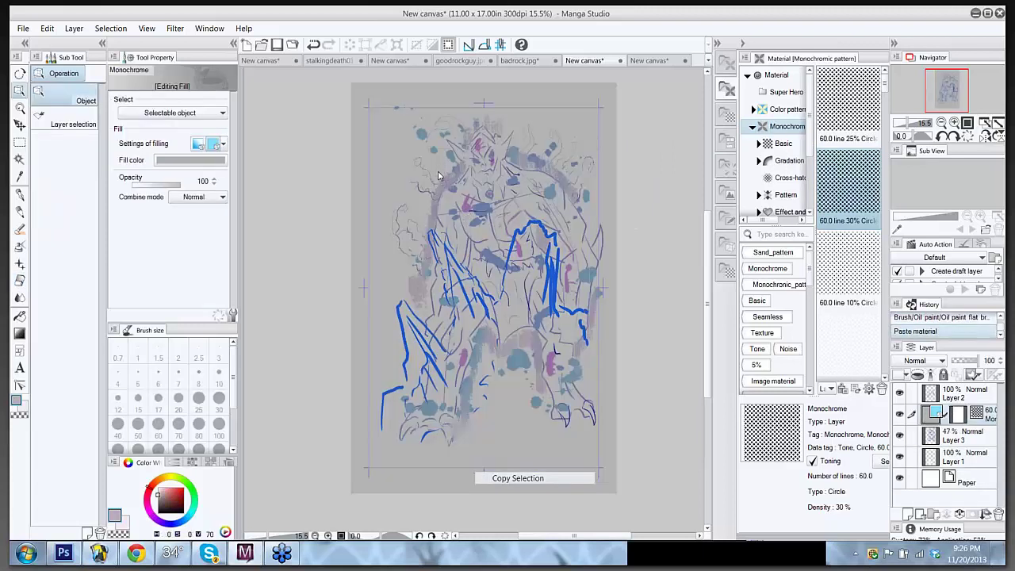
key("e")
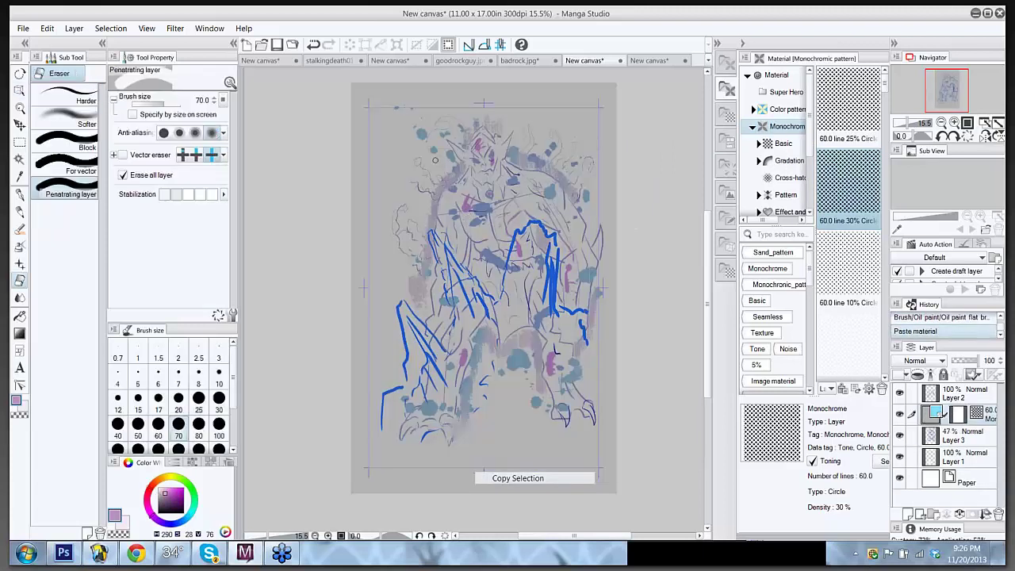
left_click(439, 163)
left_click(444, 167)
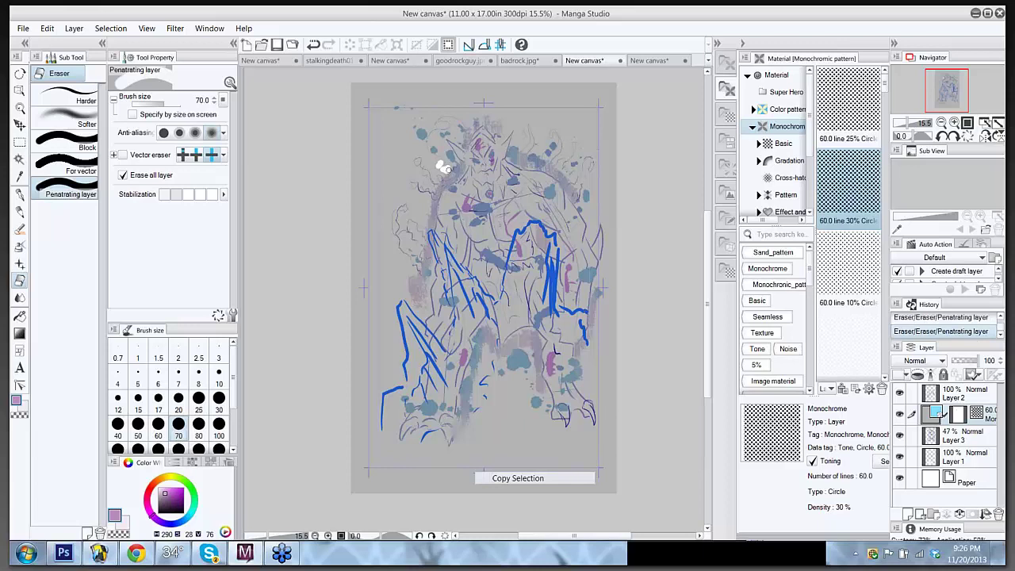
left_click(449, 169)
key("ctrl+z")
key("ctrl+z")
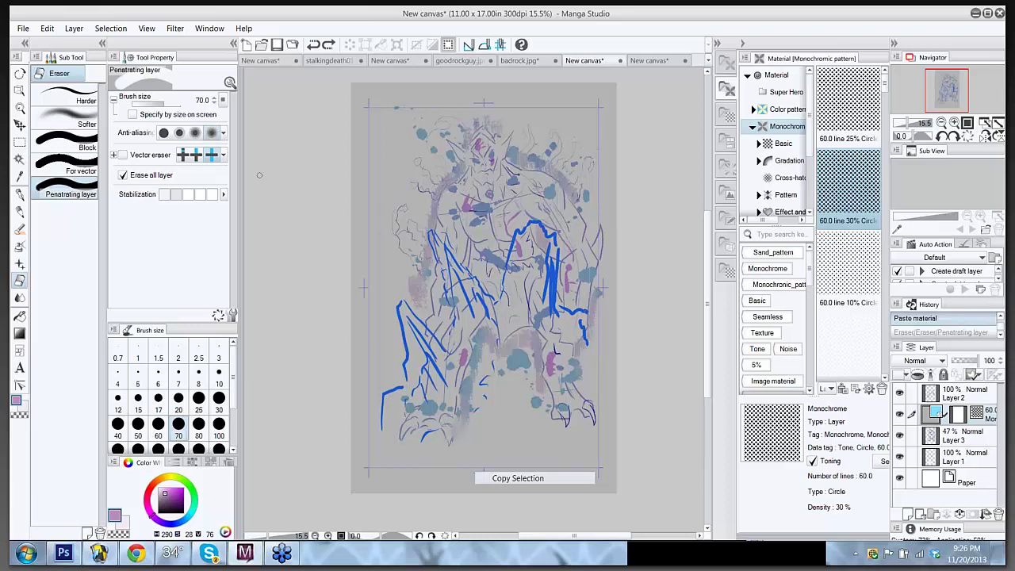
Step: Try Specify by size on screen with a test erase, then undo and turn it off
left_click(132, 114)
left_click(413, 161)
key("ctrl+z")
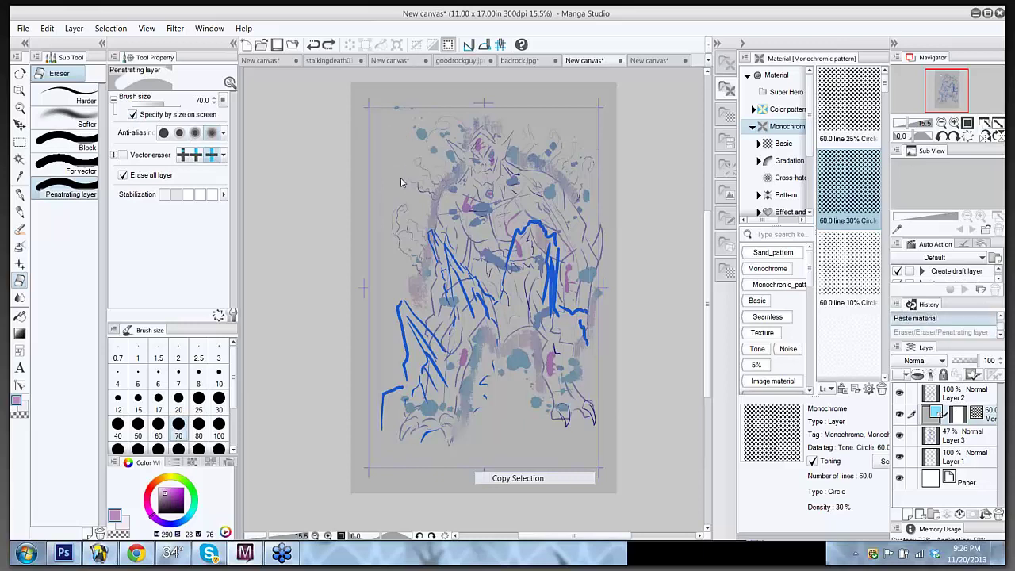
left_click(132, 114)
Step: Reset the eraser sub tool to its default size 20 and step back to just after the tone paste
left_click(219, 316)
key("Return")
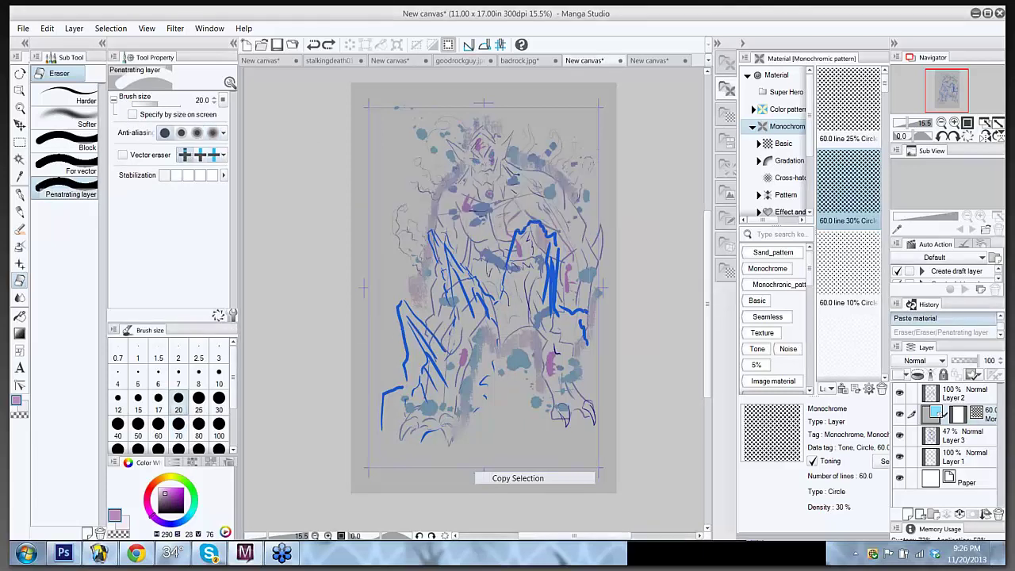
key("ctrl+y")
key("ctrl+y")
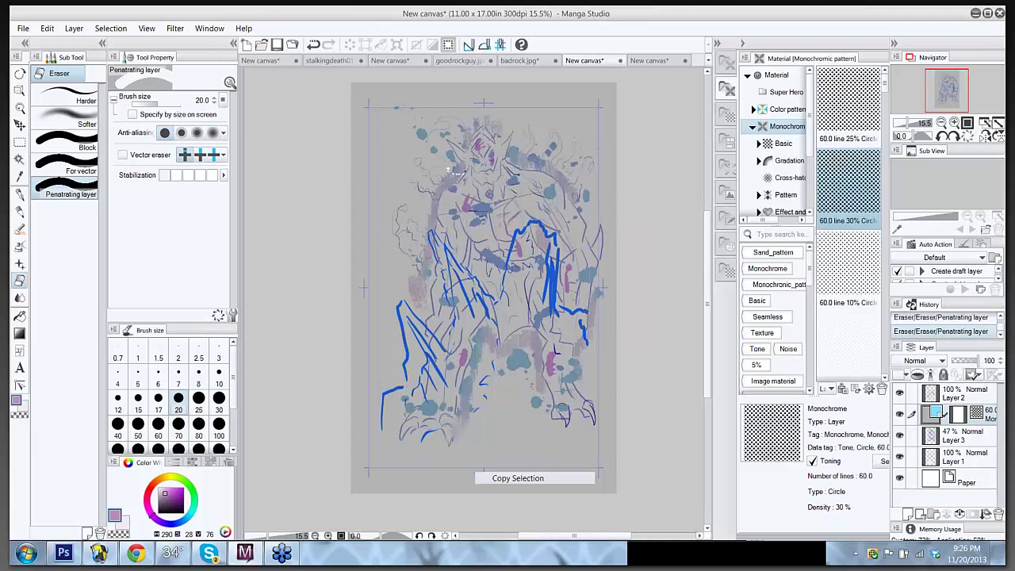
key("ctrl+z")
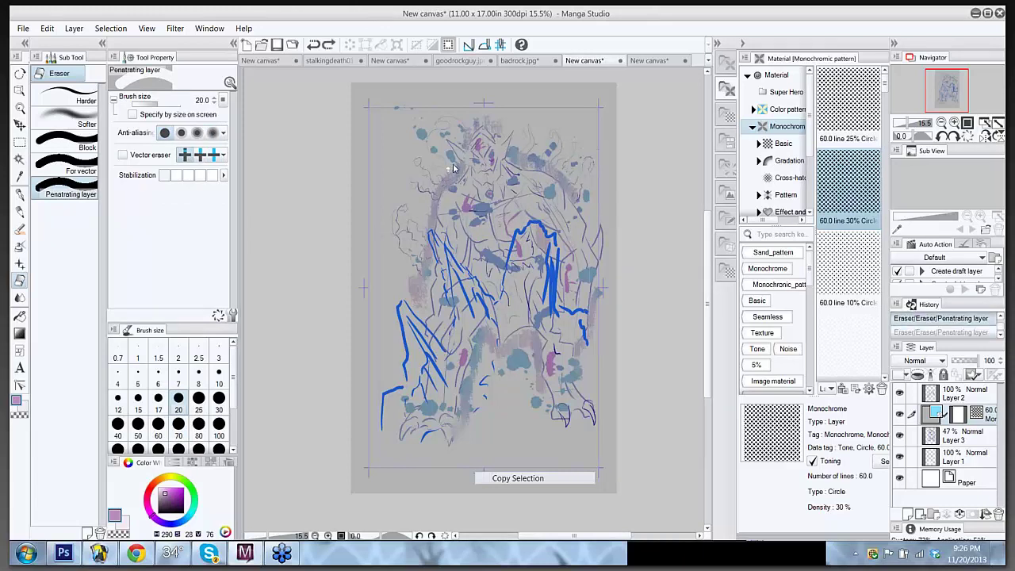
key("ctrl+z")
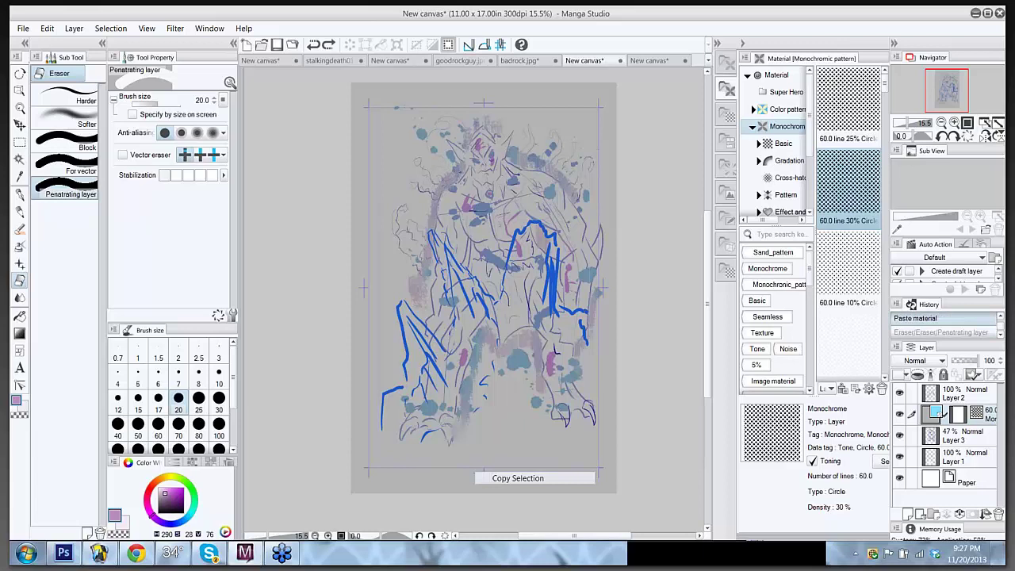
Step: Move the dot-tone layer above Layer 2 to the top of the stack and test-erase a spot
left_click(899, 393)
left_click(899, 392)
left_click_drag(989, 421, 987, 394)
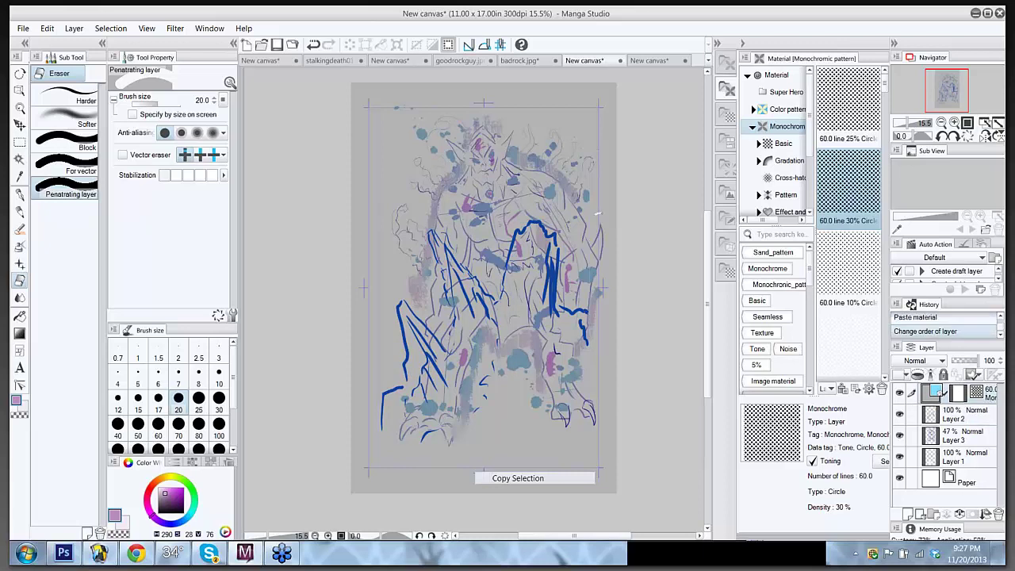
left_click(601, 229)
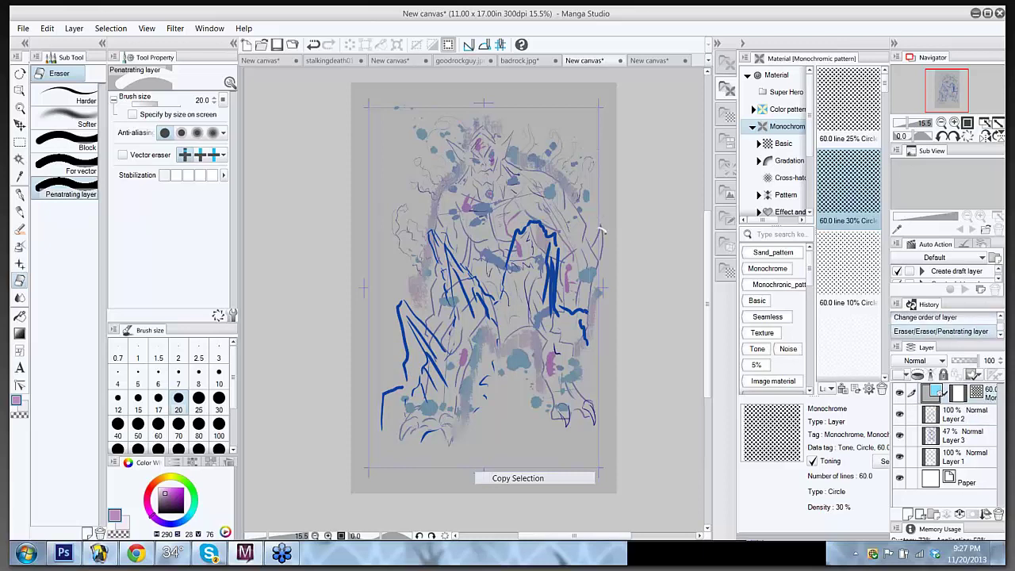
Step: Undo the test erase and tone-layer move, then apply Layer > Merge Layers
key("ctrl+z")
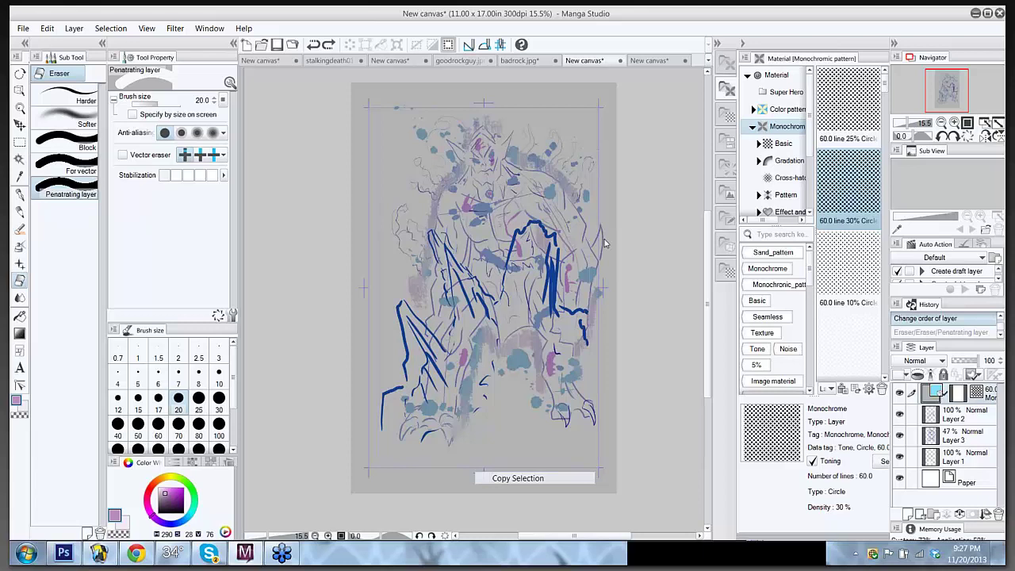
key("ctrl+z")
key("ctrl+z")
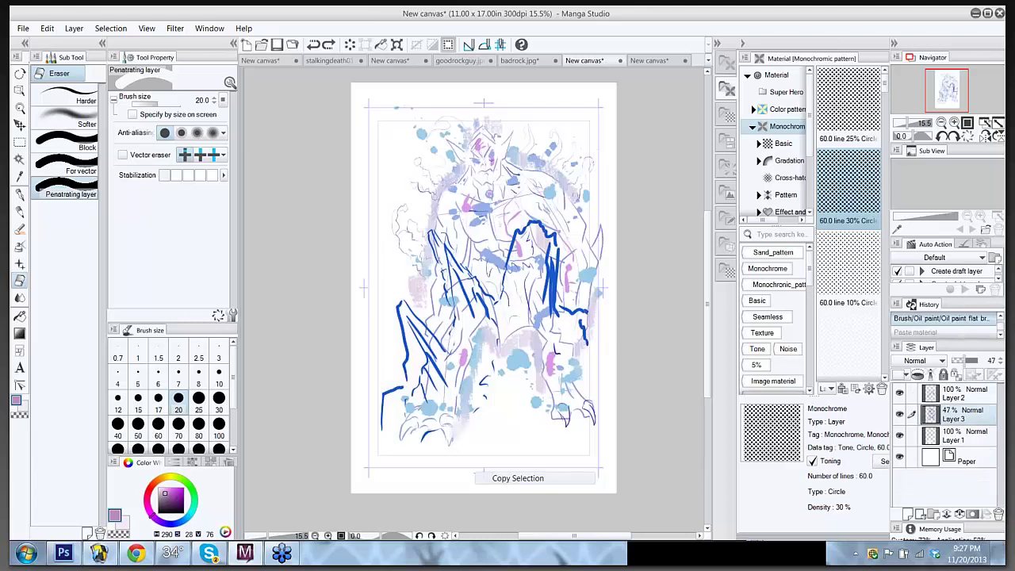
left_click(73, 28)
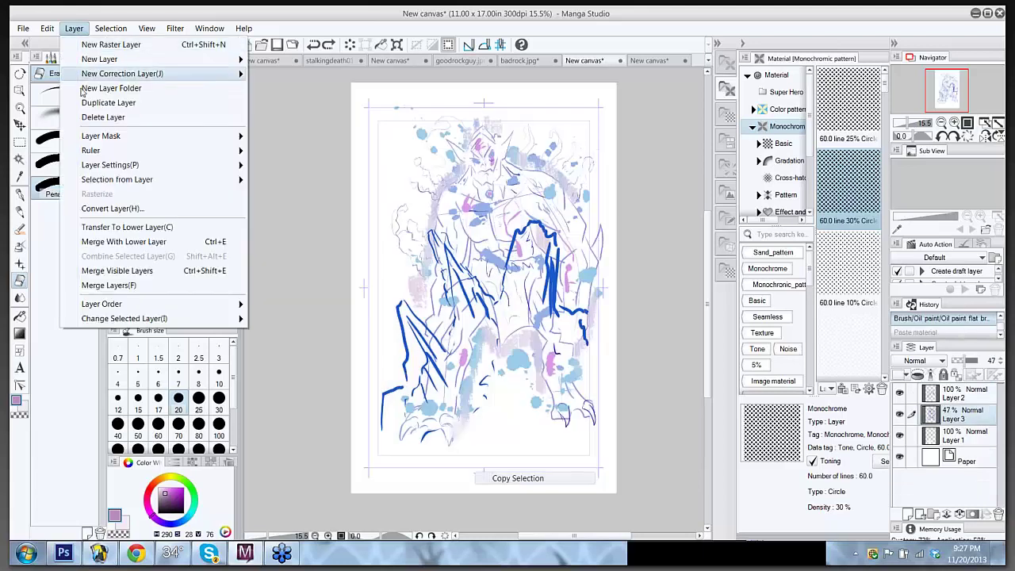
left_click(103, 286)
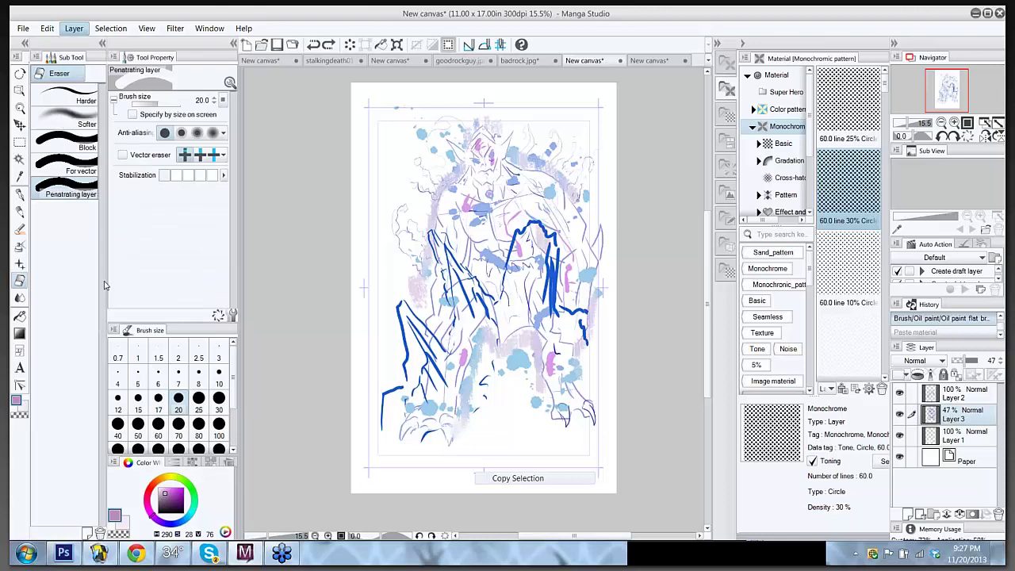
Step: Drop the circle-dot tone onto the drawing, erase a streak near the head, and set moderate pen stabilization
left_click_drag(849, 182, 525, 274)
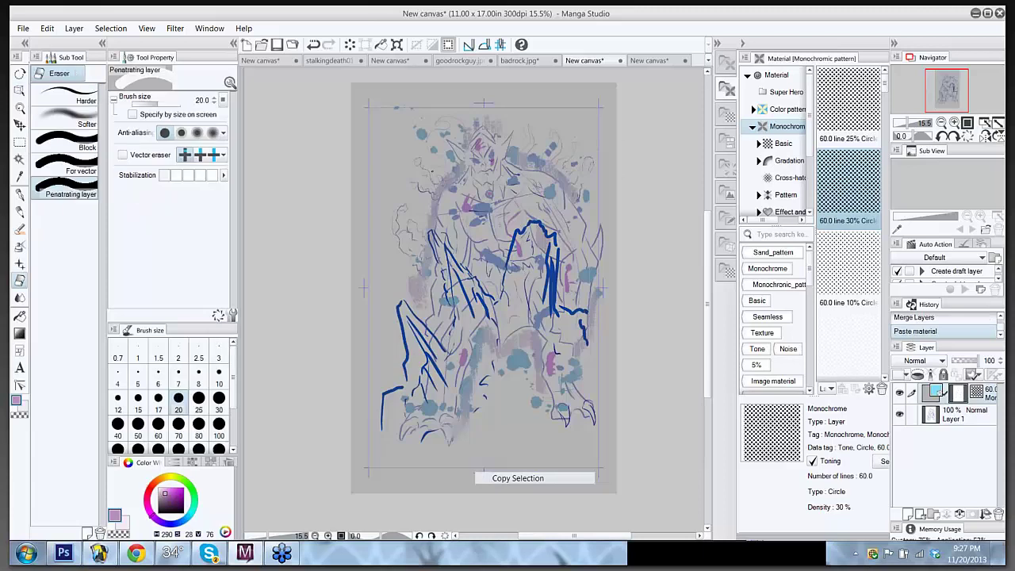
left_click_drag(458, 174, 462, 179)
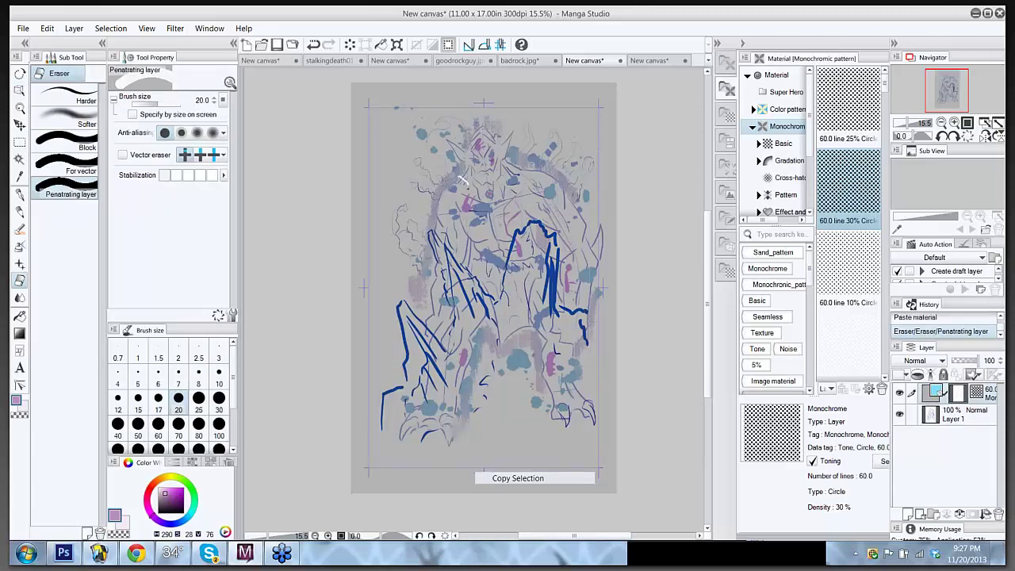
scroll(499, 193, "up", 1)
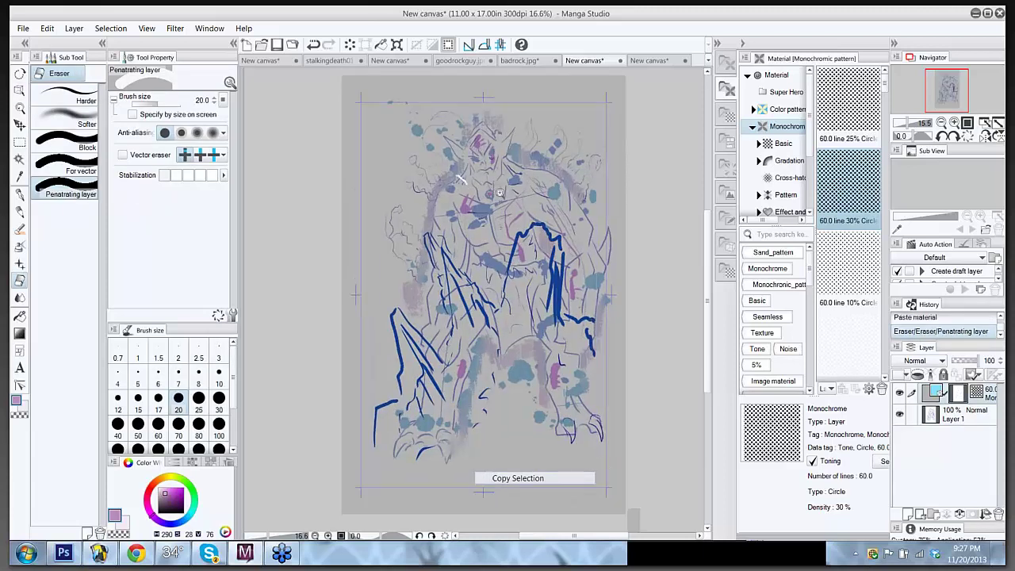
scroll(500, 192, "up", 2)
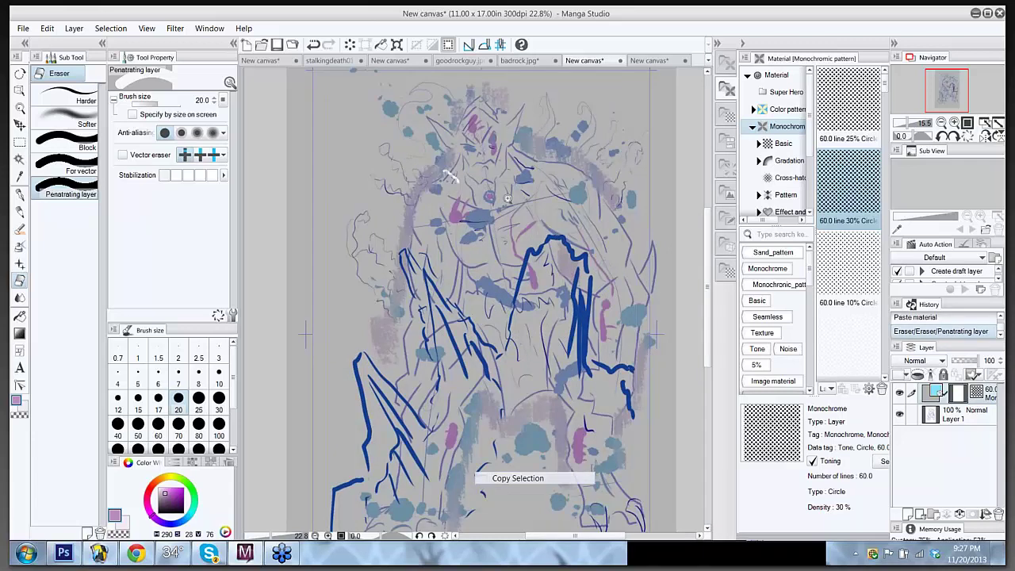
scroll(507, 199, "up", 3)
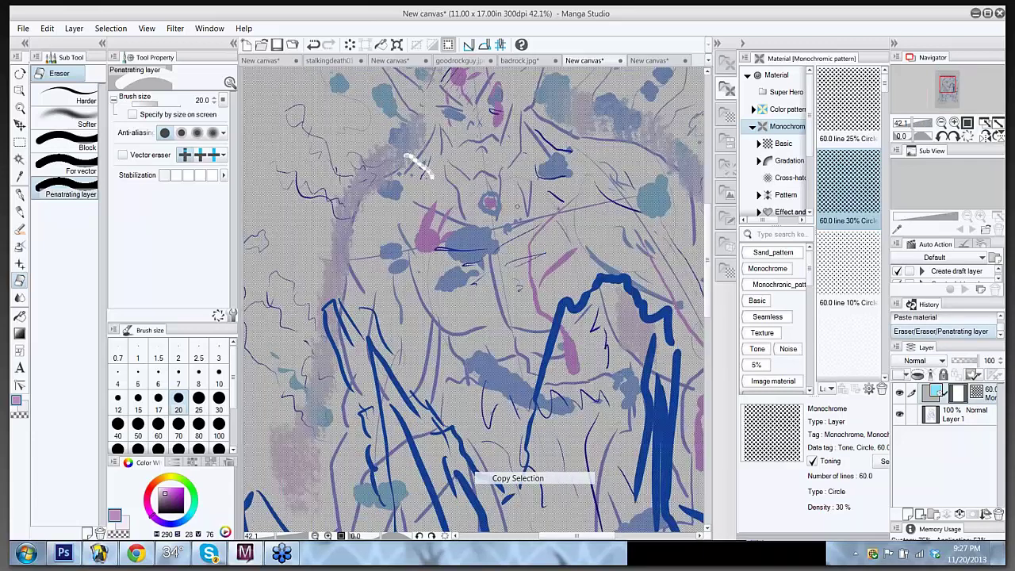
scroll(417, 164, "down", 4)
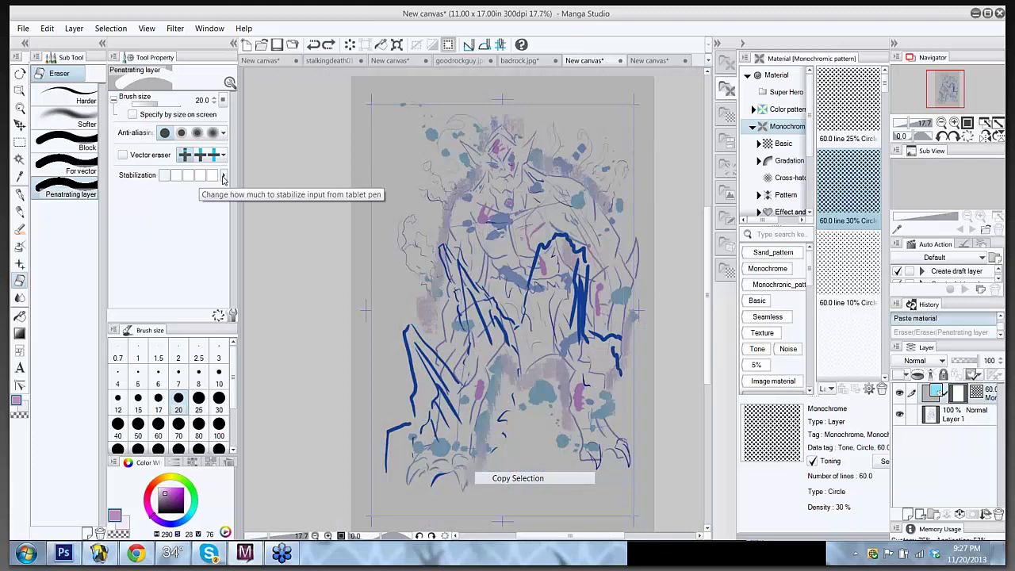
left_click(223, 176)
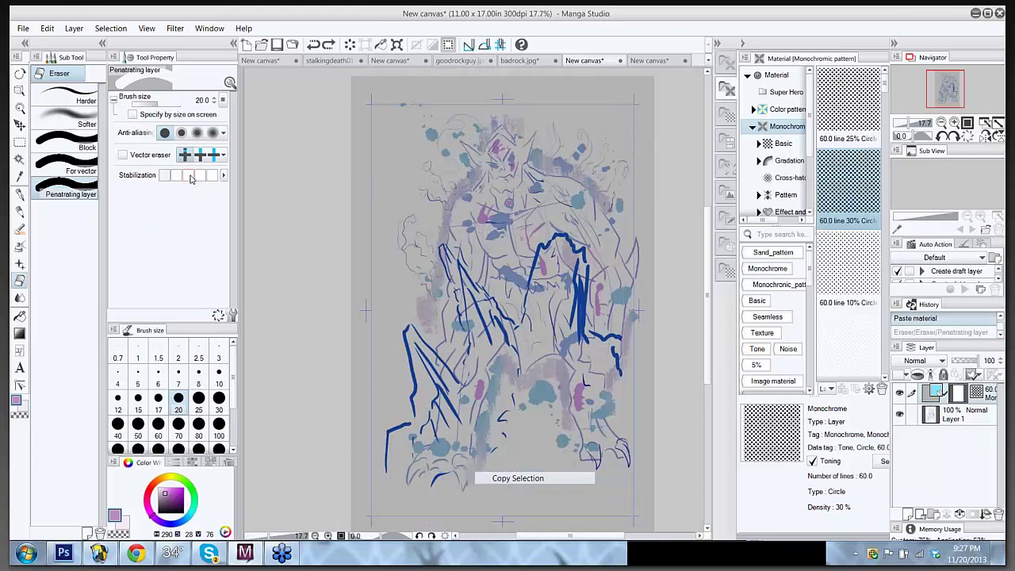
left_click(192, 180)
Step: Undo the trial eraser strokes and merge the circle tone layer down into Layer 1 with Ctrl+E
key("ctrl+y")
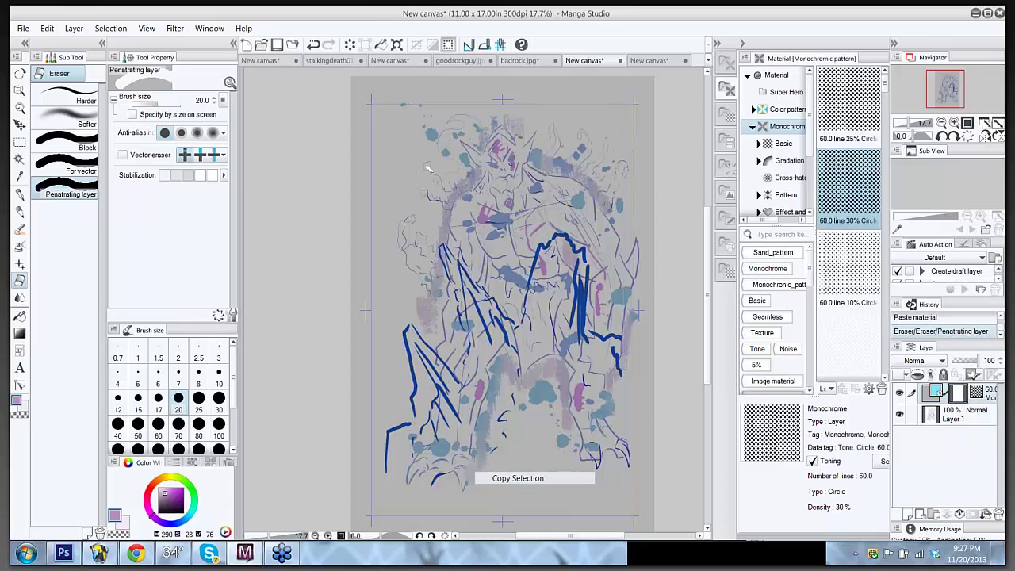
left_click(428, 168)
key("ctrl+z")
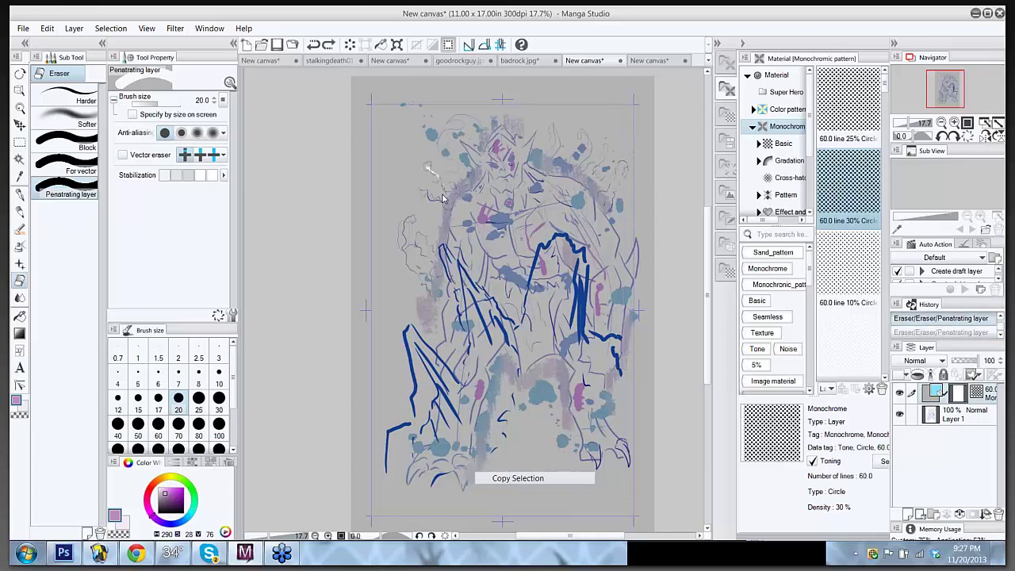
key("ctrl+z")
key("ctrl+e")
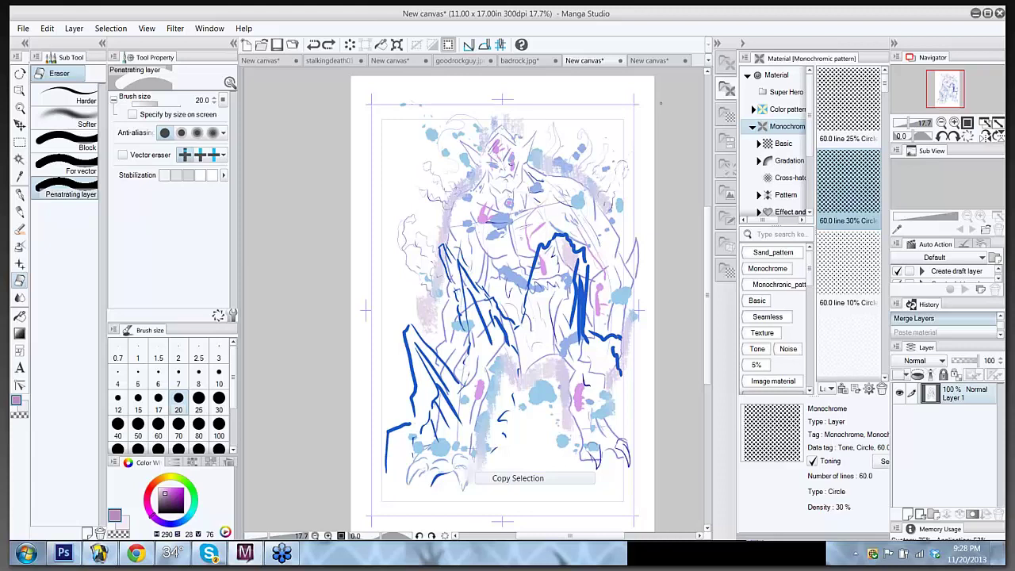
Step: Select the 60.0 line 10% Circle tile in the Monochrome pattern materials
left_click(847, 254)
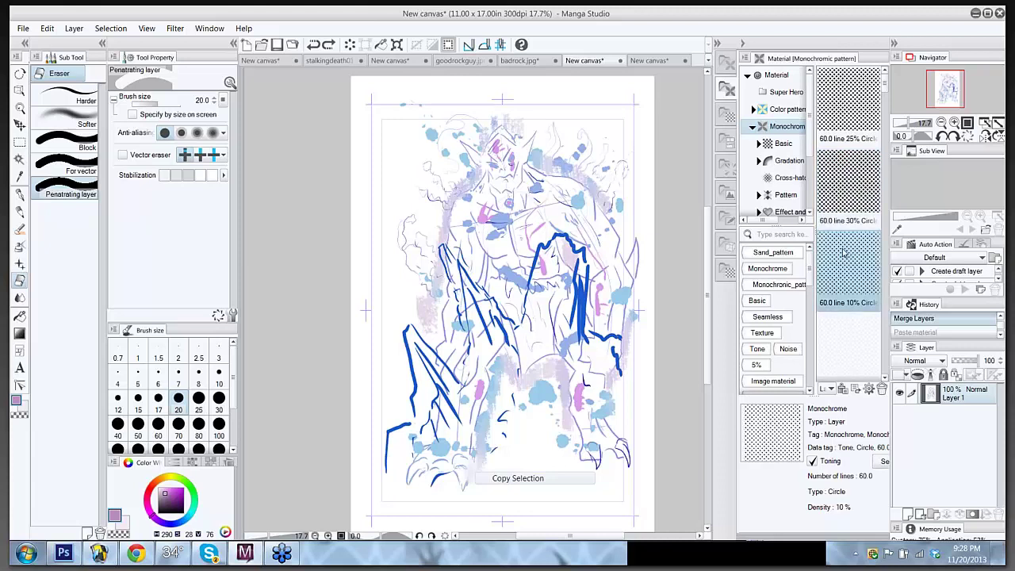
Step: Try the 20% Noise material from the Sand_pattern tag on the drawing, then undo it
left_click(791, 254)
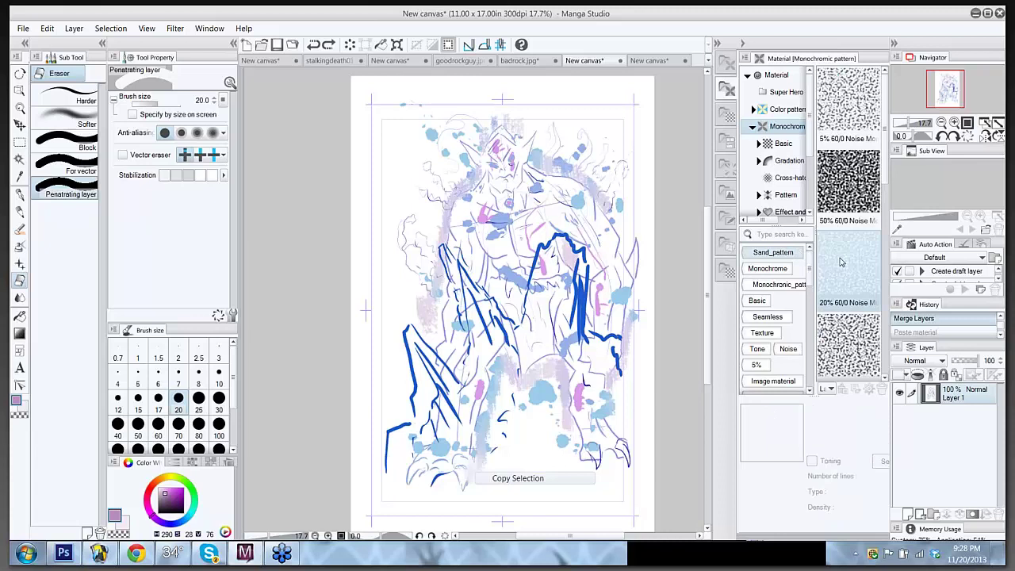
mouse_move(847, 265)
left_mouse_down()
mouse_move(797, 253)
mouse_move(560, 273)
mouse_move(568, 287)
left_mouse_up()
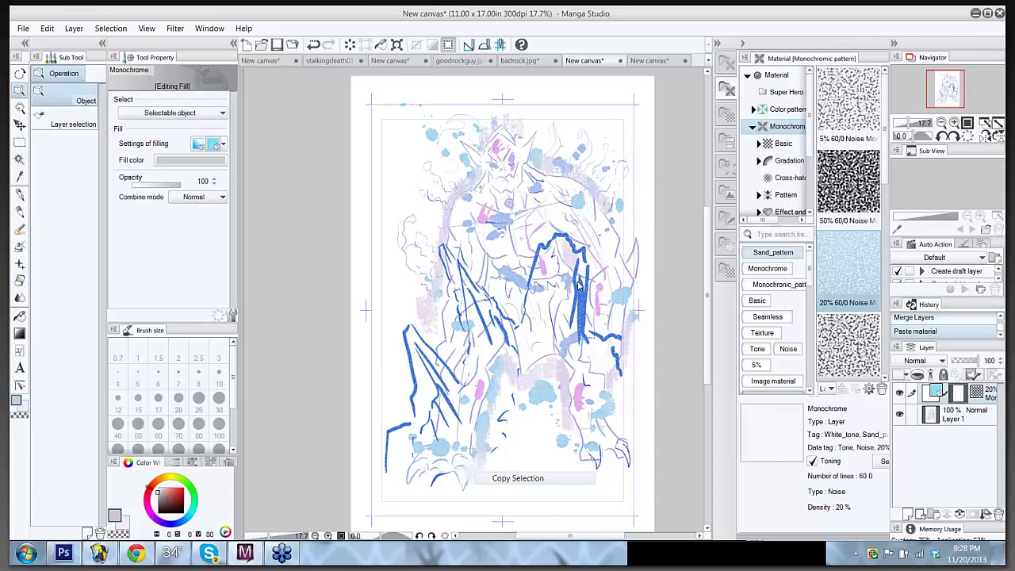
key("ctrl+z")
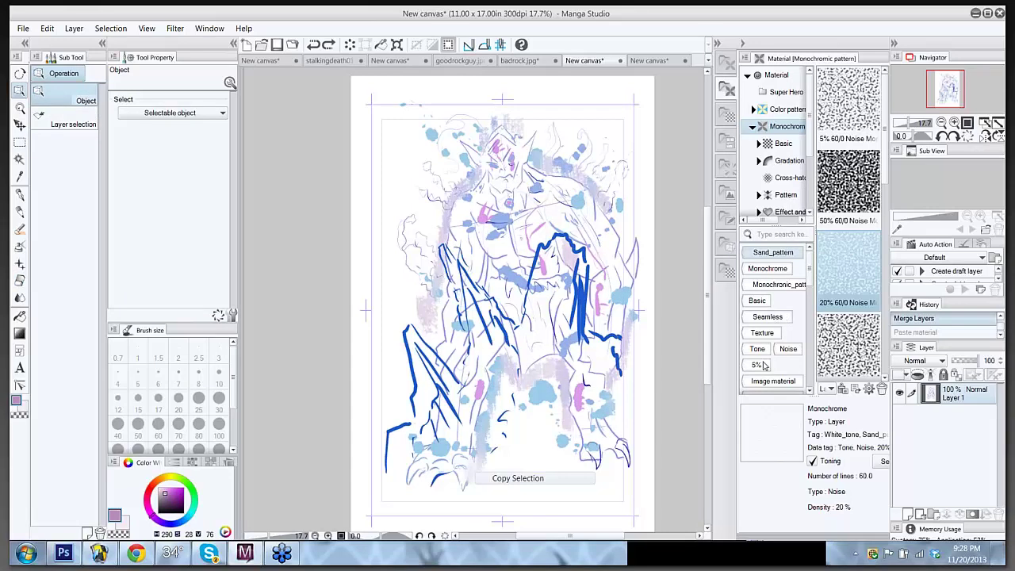
Step: Drop Cross-hatching x2 from the image materials onto the drawing, then cancel the fill
left_click(768, 384)
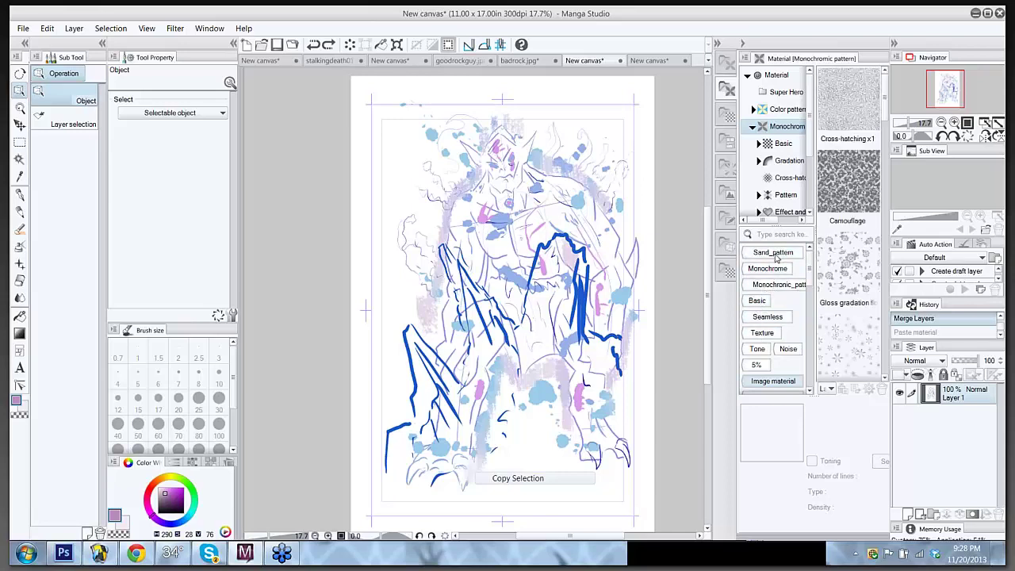
mouse_move(848, 184)
left_mouse_down()
mouse_move(785, 182)
mouse_move(564, 299)
left_mouse_up()
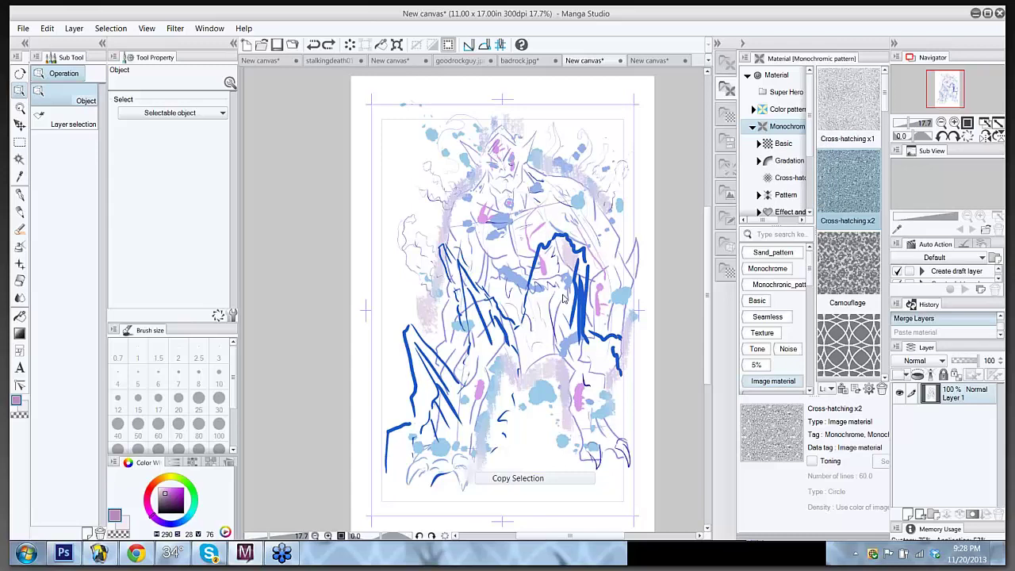
key("ctrl+y")
key("ctrl+z")
Step: In Layer Properties, toggle the Layer color, Tone and Edge effects on the layer
left_click(964, 246)
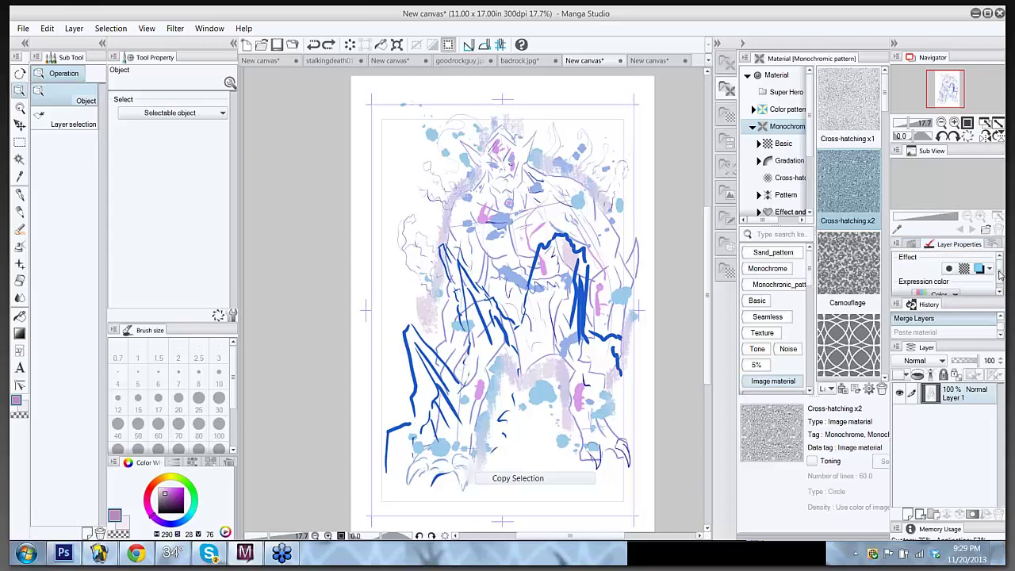
left_click_drag(999, 273, 1000, 271)
left_click(979, 269)
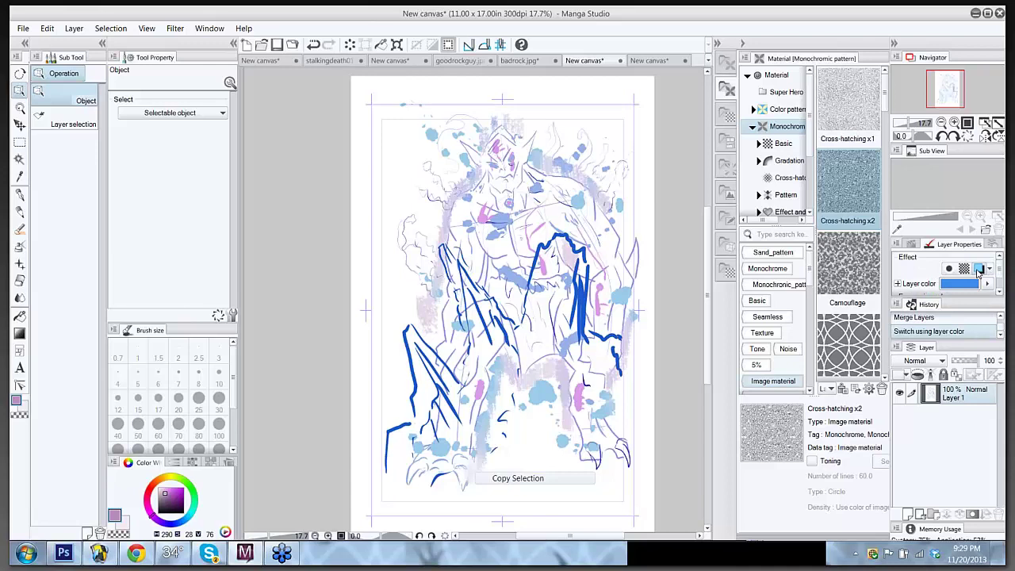
left_click(949, 269)
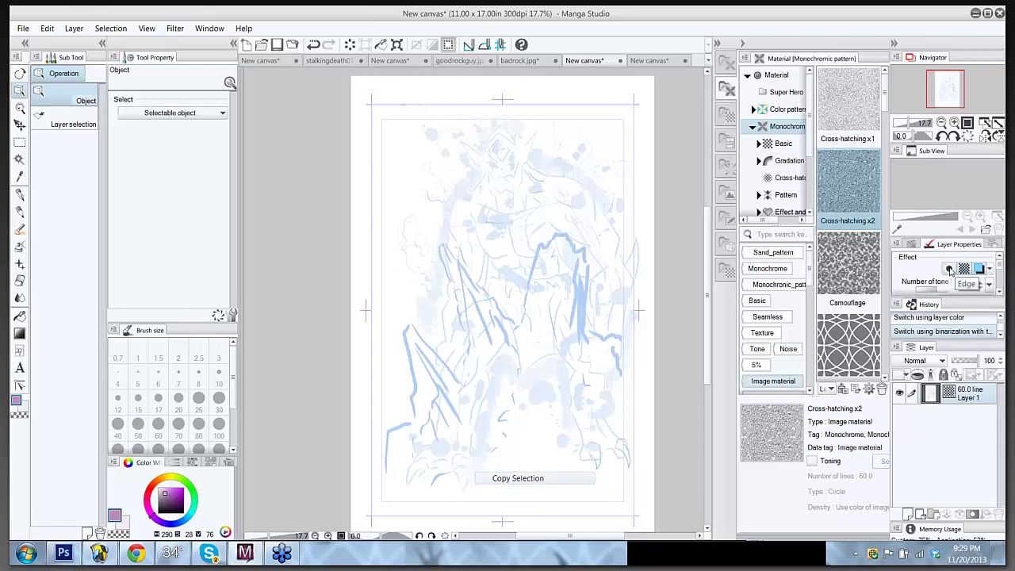
left_click(979, 269)
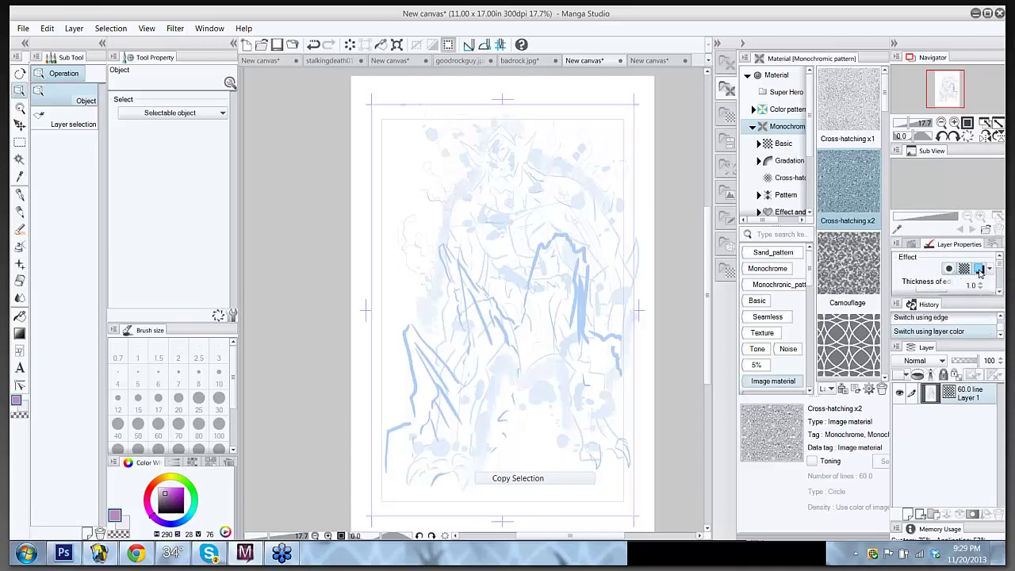
left_click(979, 270)
Step: Reapply layer colour and tone from the effects list, undo both, and switch to the Textured pen
left_click(989, 270)
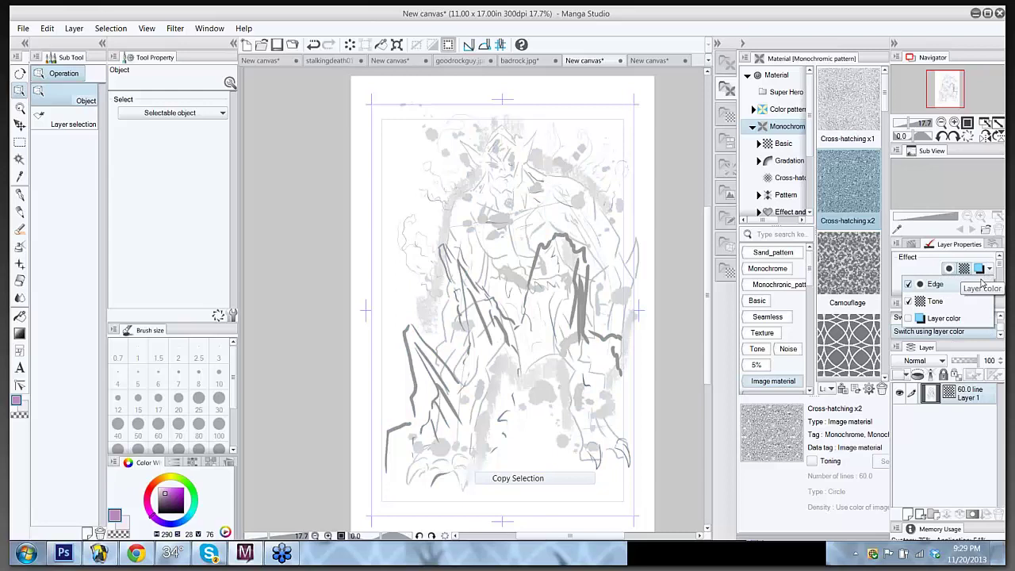
left_click(942, 317)
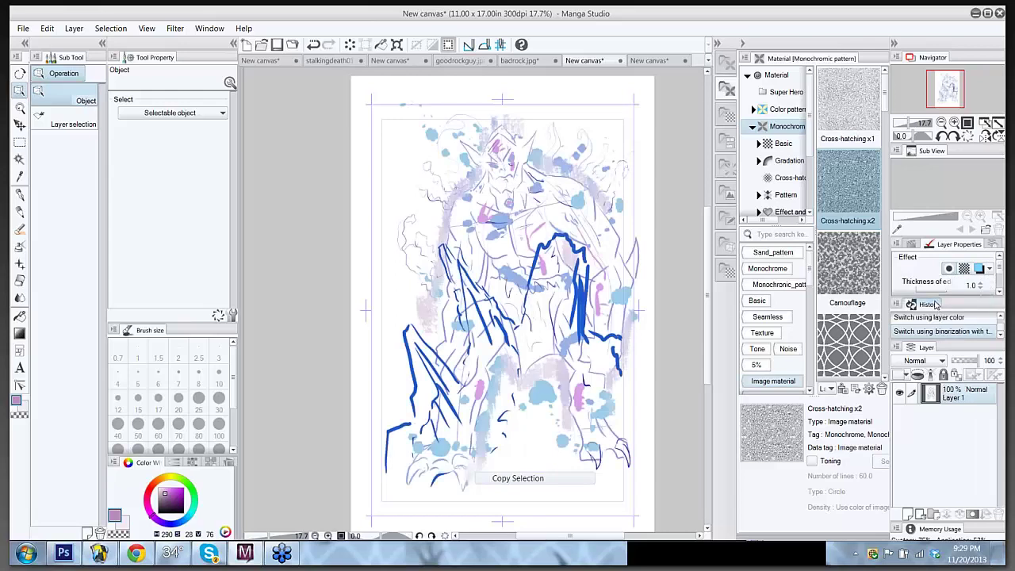
left_click(989, 271)
left_click(951, 320)
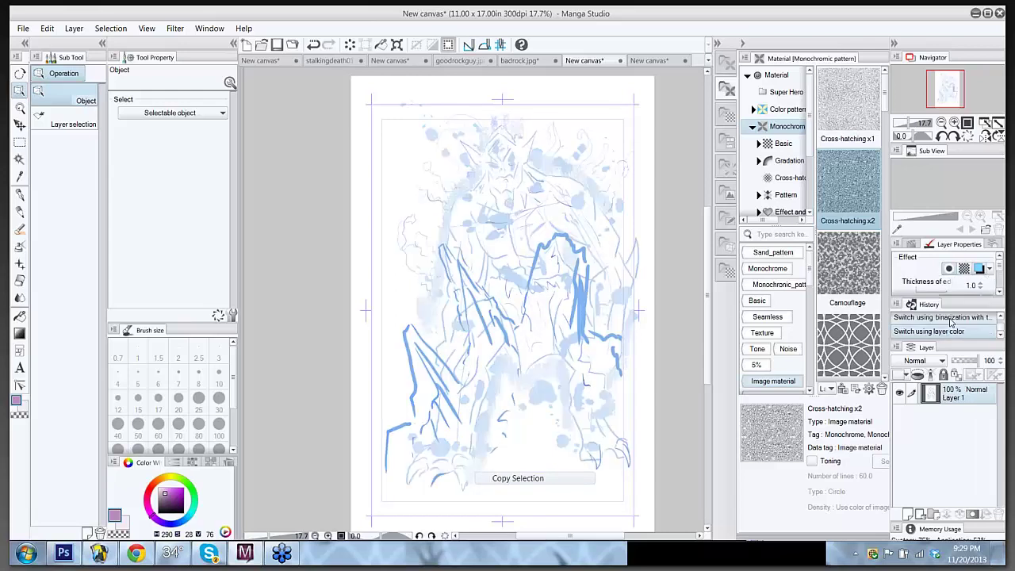
left_click(988, 271)
left_click(945, 305)
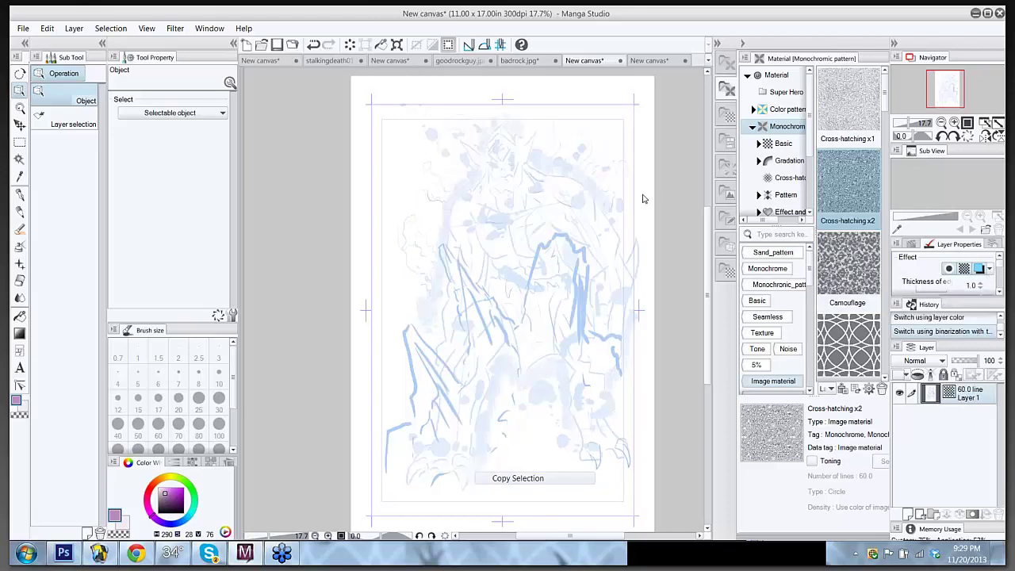
key("ctrl+z")
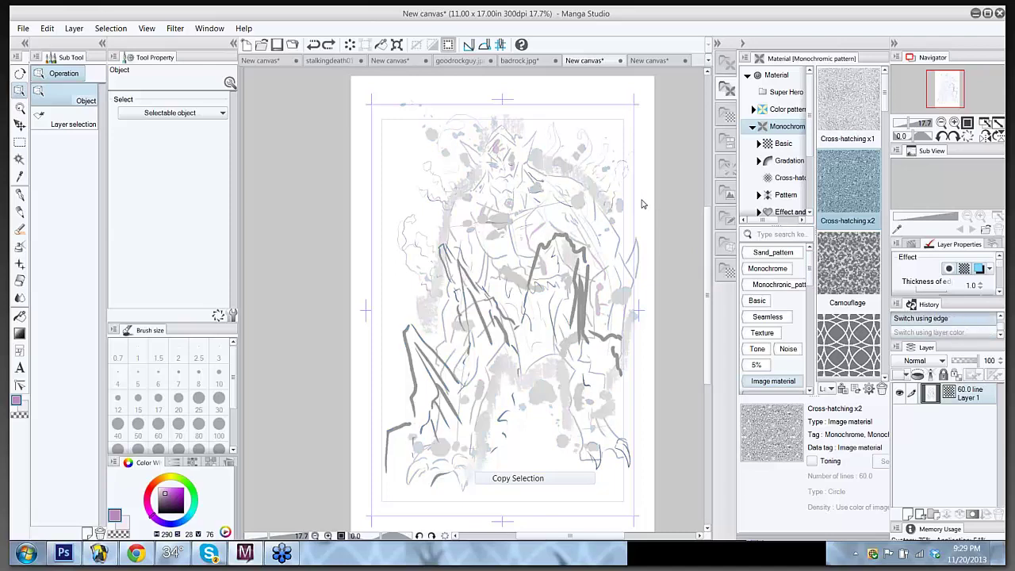
key("ctrl+z")
key("ctrl+z")
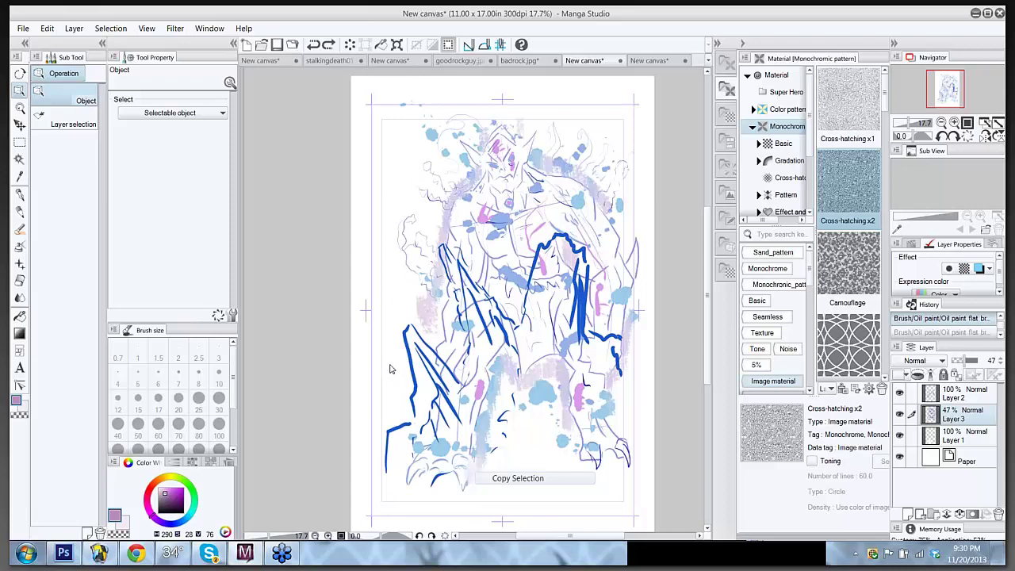
key("p")
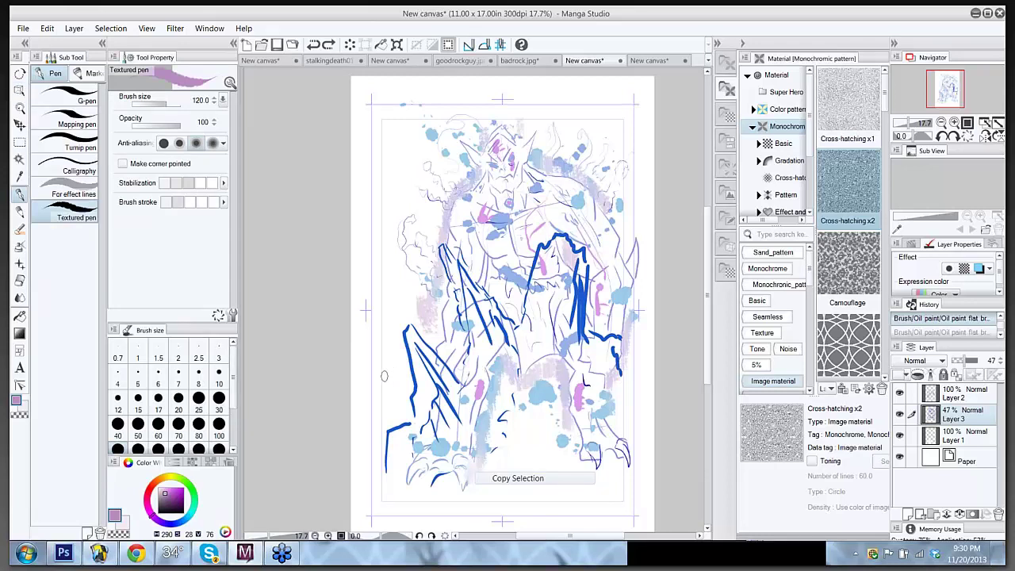
Step: Trial a dark grey textured blob left of the figure, then undo those attempts
left_click_drag(381, 378, 387, 385)
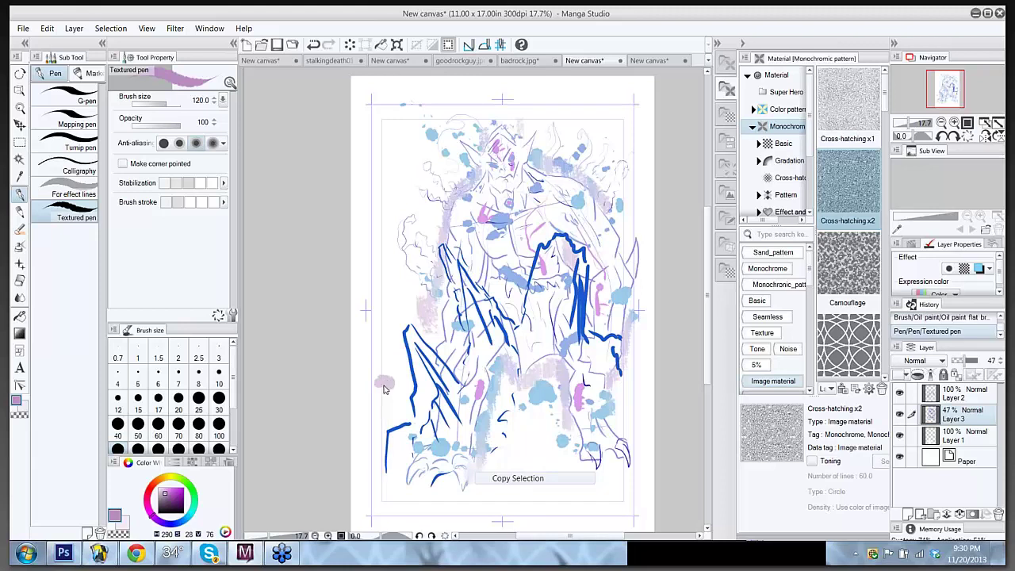
key("ctrl+z")
left_click_drag(178, 506, 179, 516)
left_click_drag(384, 375, 384, 384)
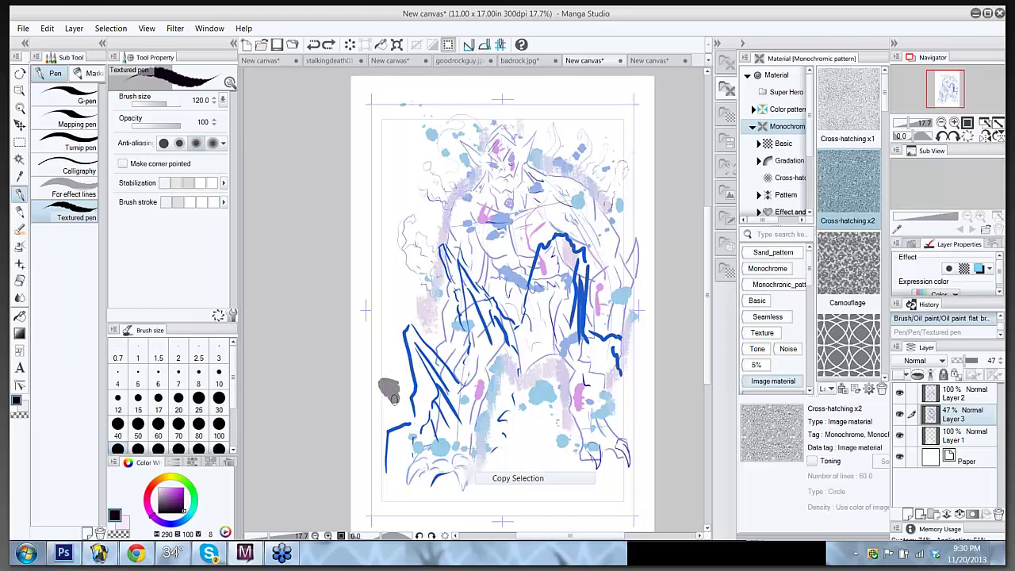
left_click_drag(390, 401, 388, 406)
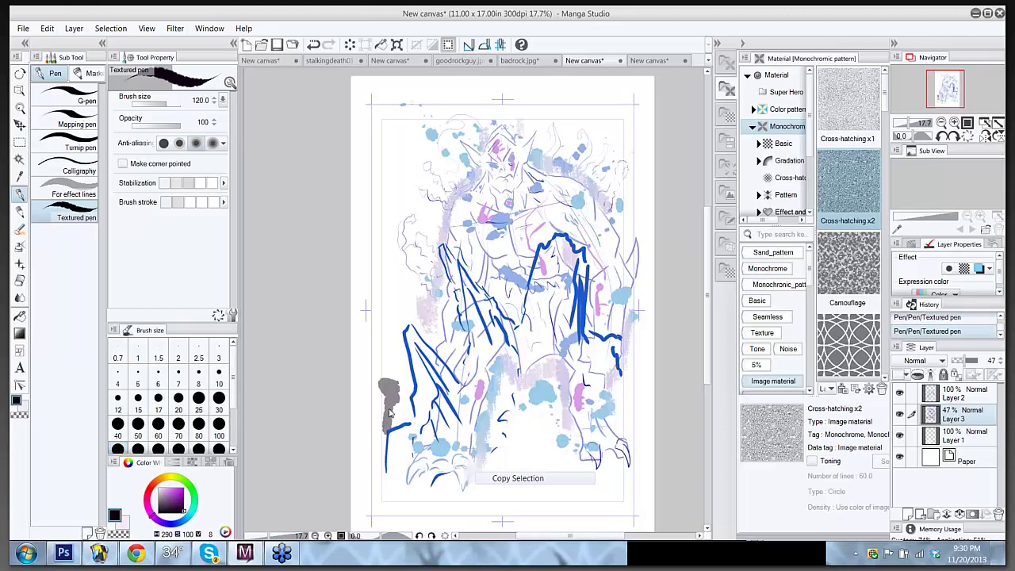
key("ctrl+z")
key("ctrl+y")
mouse_move(387, 404)
left_mouse_down()
mouse_move(385, 422)
mouse_move(392, 408)
mouse_move(397, 416)
mouse_move(380, 447)
left_mouse_up()
key("ctrl+z")
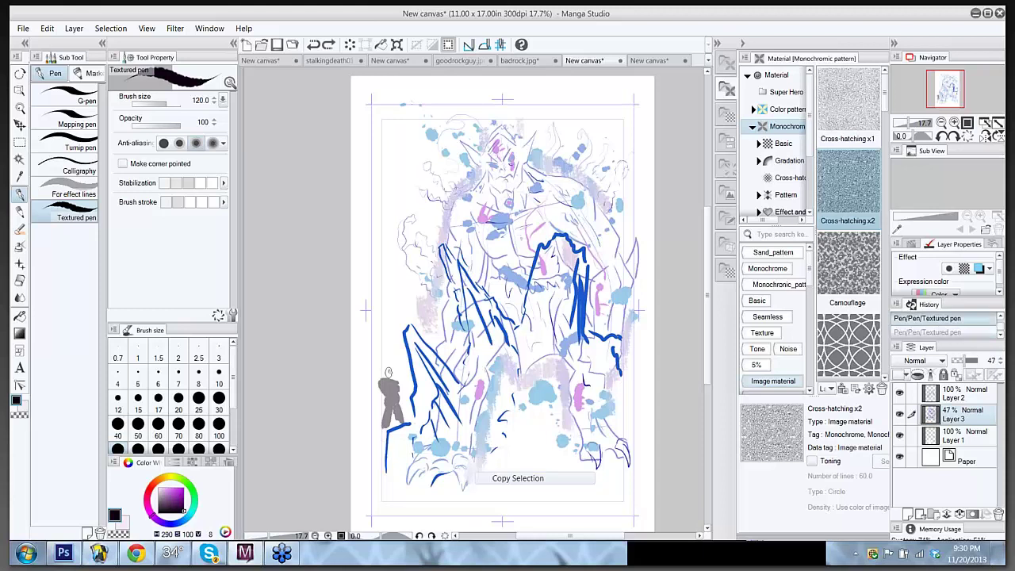
left_click_drag(391, 369, 389, 374)
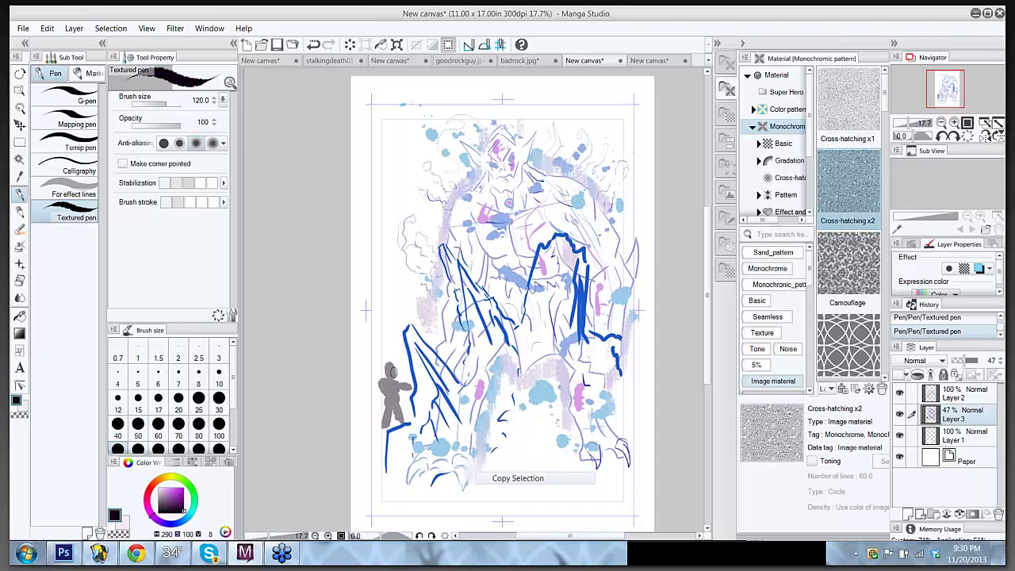
key("ctrl+z")
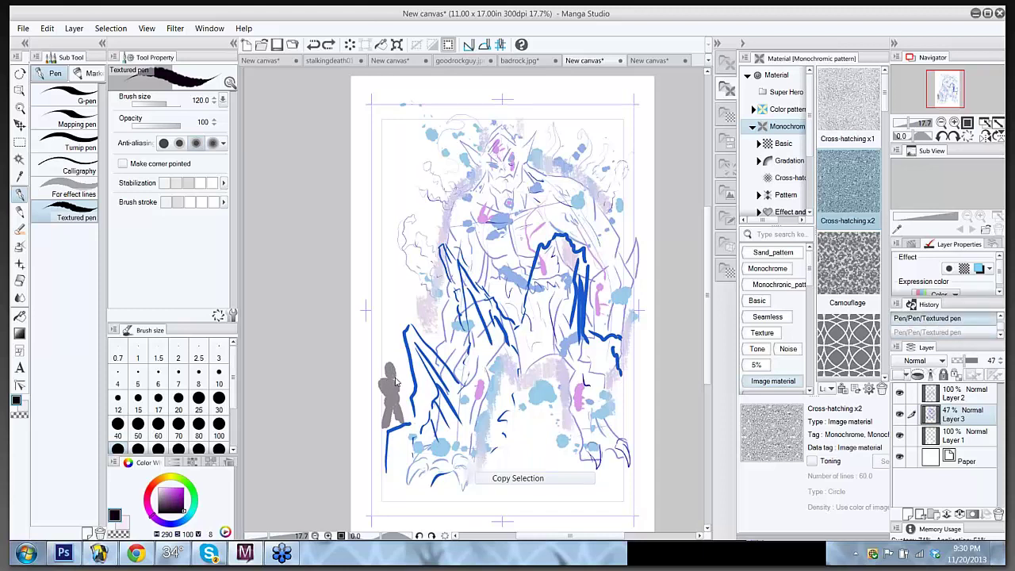
key("ctrl+z")
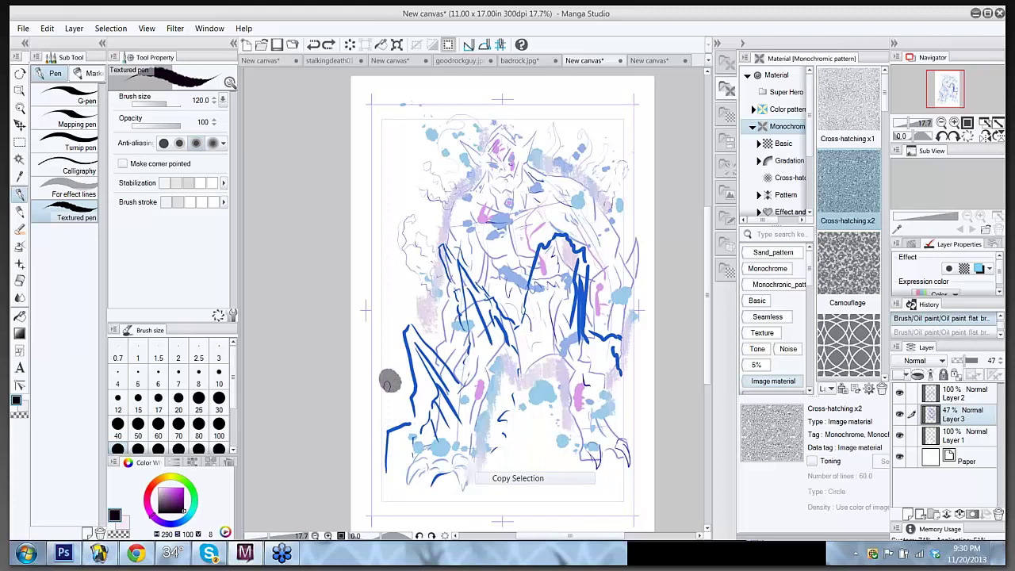
Step: Paint a larger grey textured blob at the figure's lower left with a thin tail below
mouse_move(387, 371)
left_mouse_down()
mouse_move(377, 385)
mouse_move(387, 388)
left_mouse_up()
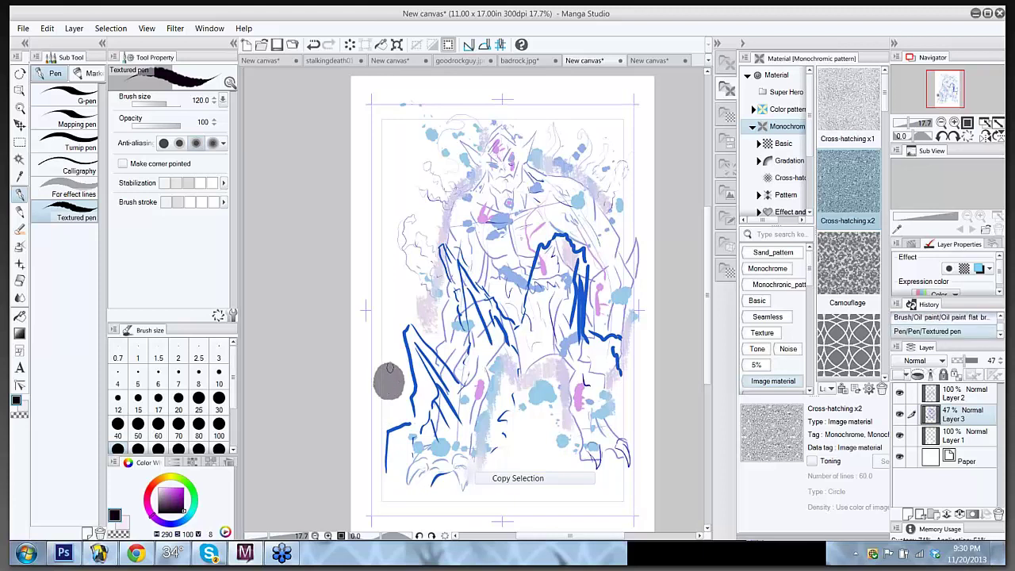
mouse_move(389, 363)
left_mouse_down()
mouse_move(376, 385)
mouse_move(368, 370)
left_mouse_up()
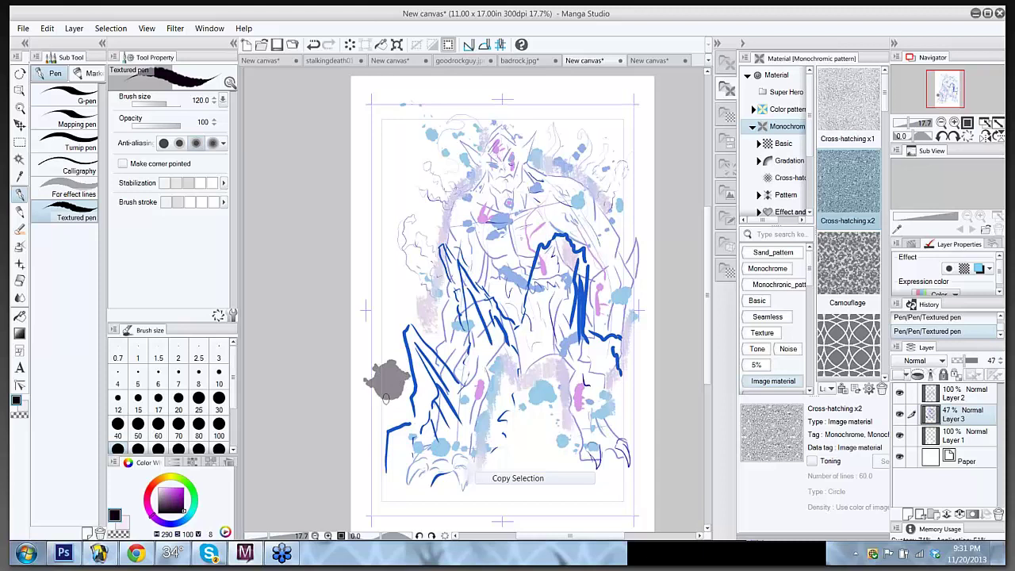
mouse_move(389, 398)
left_mouse_down()
mouse_move(383, 414)
mouse_move(392, 367)
mouse_move(383, 336)
left_mouse_up()
mouse_move(406, 387)
left_mouse_down()
mouse_move(406, 402)
mouse_move(390, 405)
left_mouse_up()
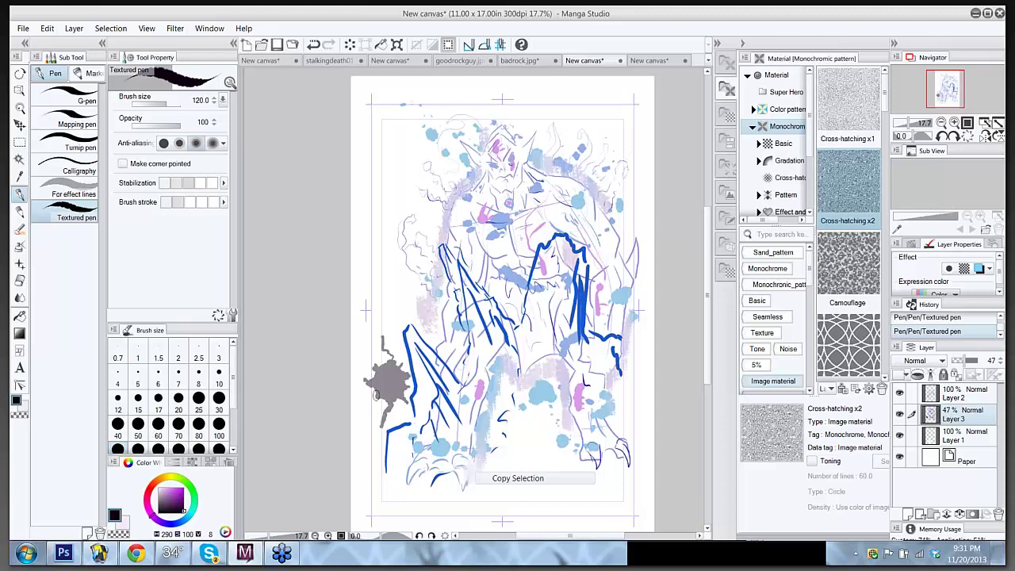
mouse_move(167, 503)
left_mouse_down()
mouse_move(164, 496)
mouse_move(167, 509)
left_mouse_up()
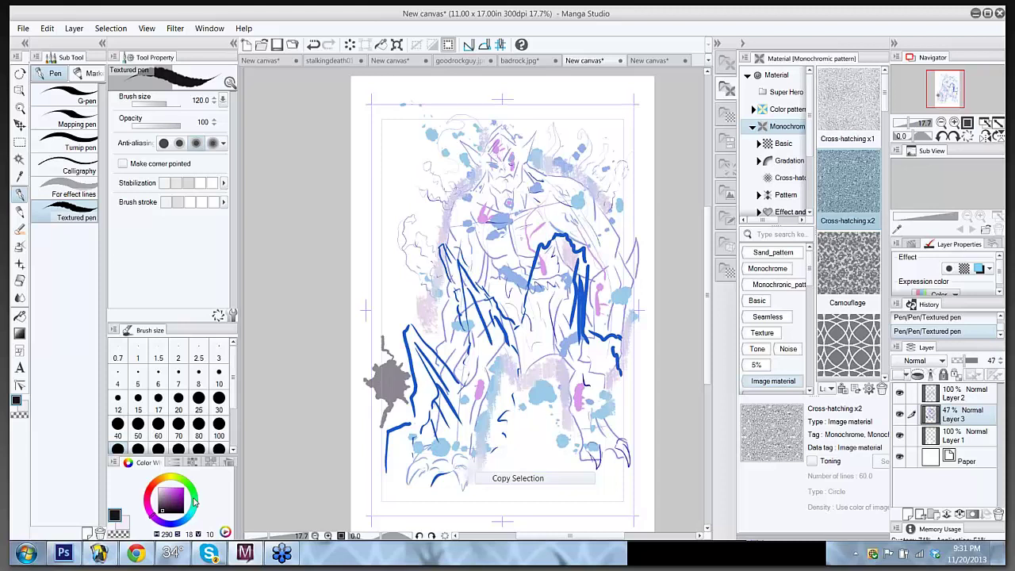
Step: With the G-pen, draw dark lines over the grey blob, then shift the drawing colour toward cyan
left_click(76, 97)
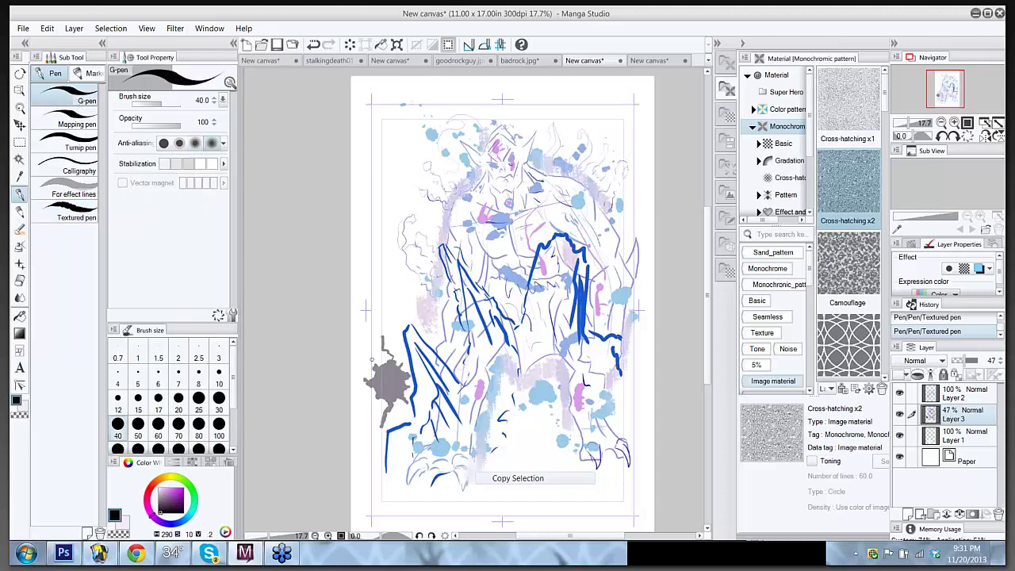
left_click_drag(387, 369, 389, 383)
left_click_drag(396, 328, 394, 302)
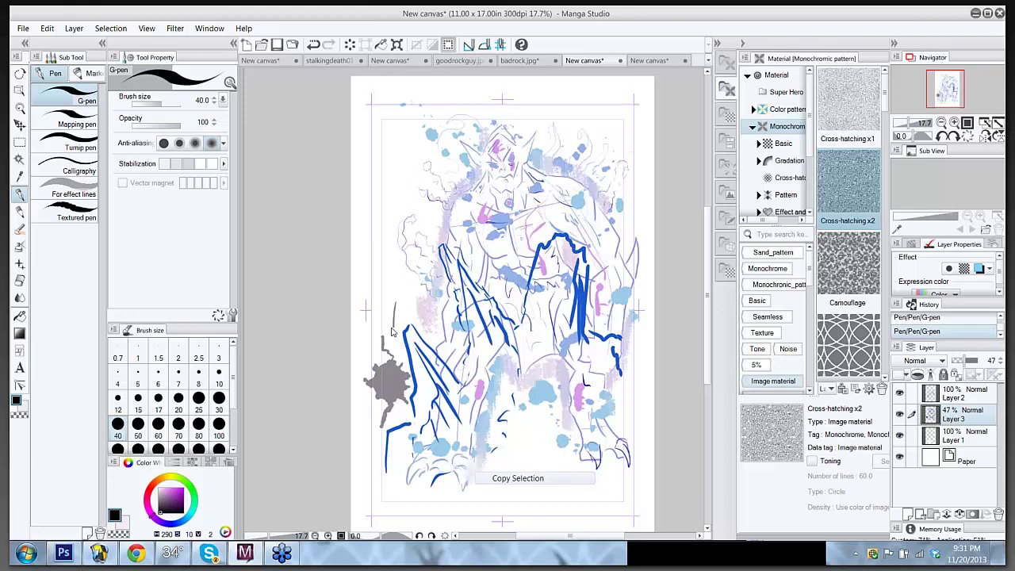
key("ctrl+z")
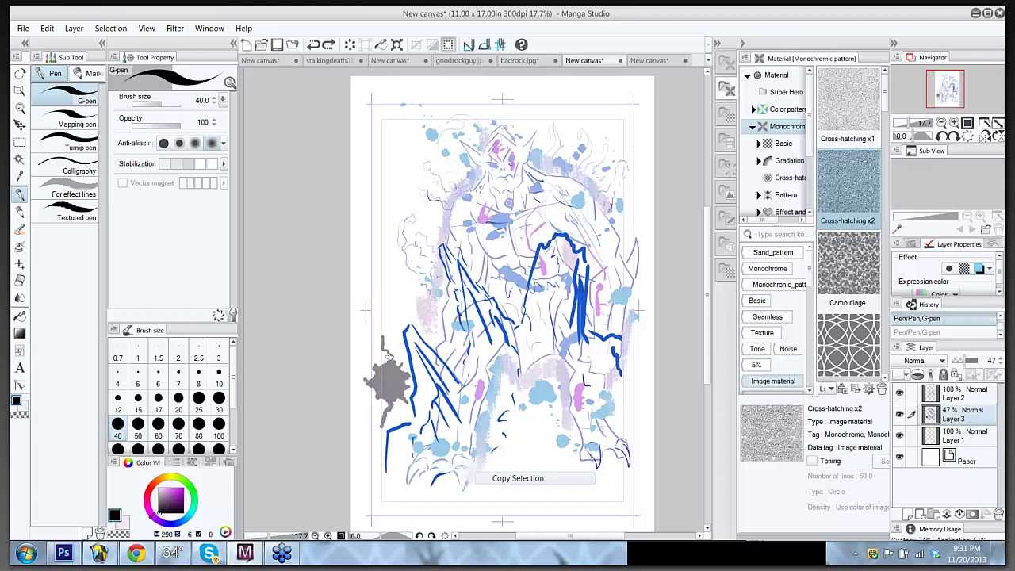
key("ctrl+y")
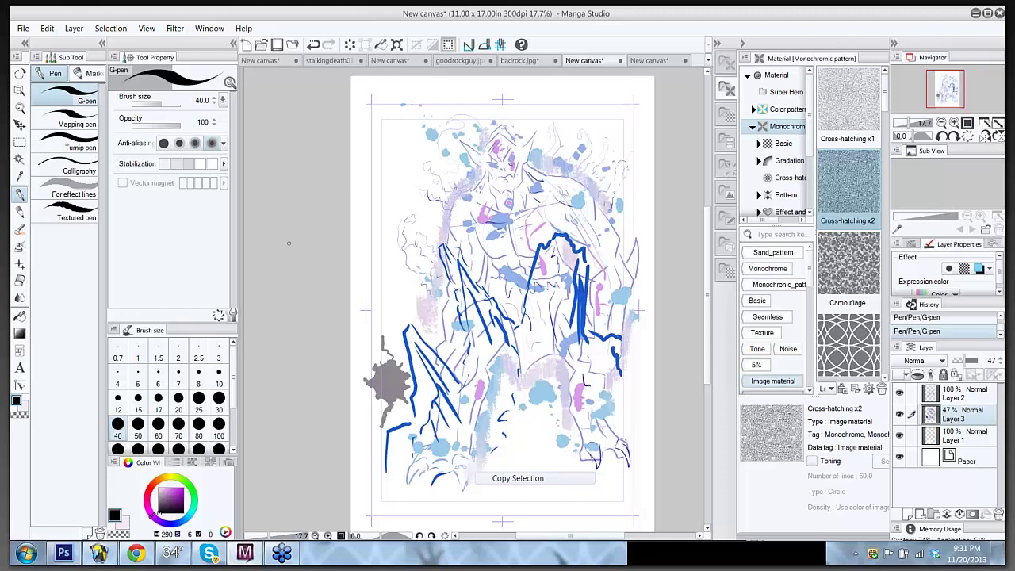
left_click(173, 510)
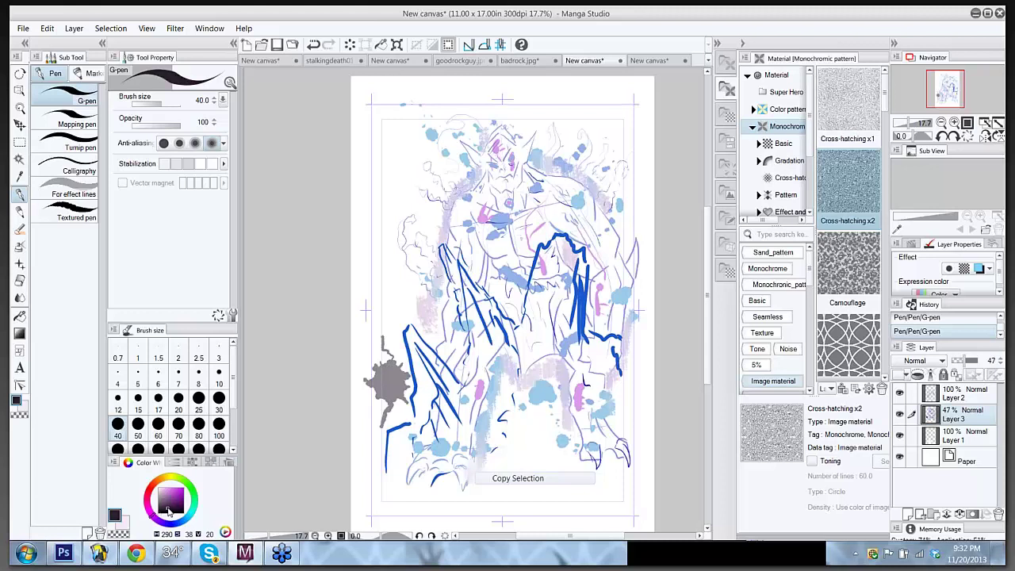
left_click_drag(173, 509, 181, 516)
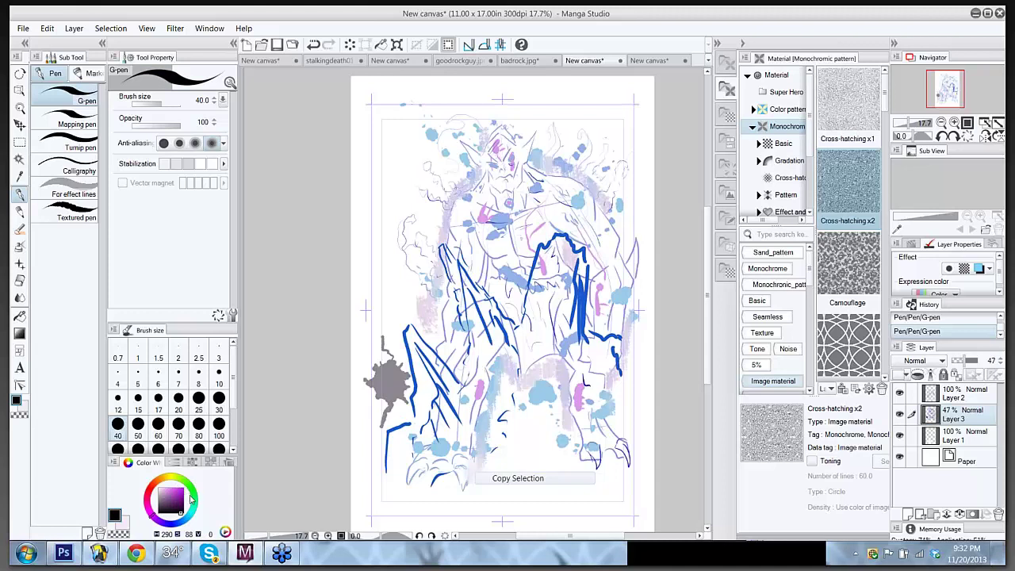
mouse_move(188, 498)
left_mouse_down()
mouse_move(192, 516)
mouse_move(179, 496)
left_mouse_up()
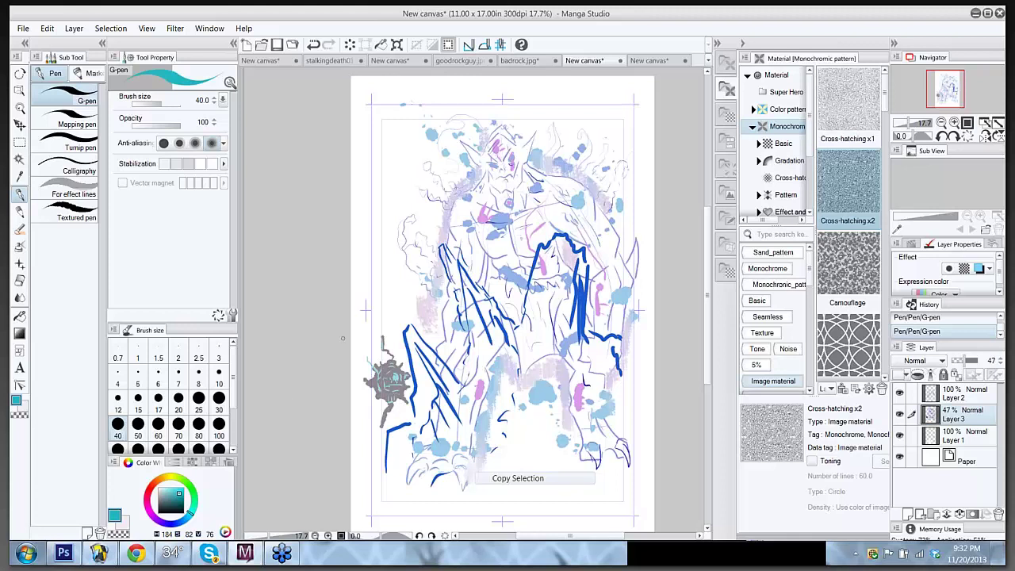
Step: In dark teal, draw G-pen branch lines from the left edge across the figure's face and shoulders
left_click(172, 506)
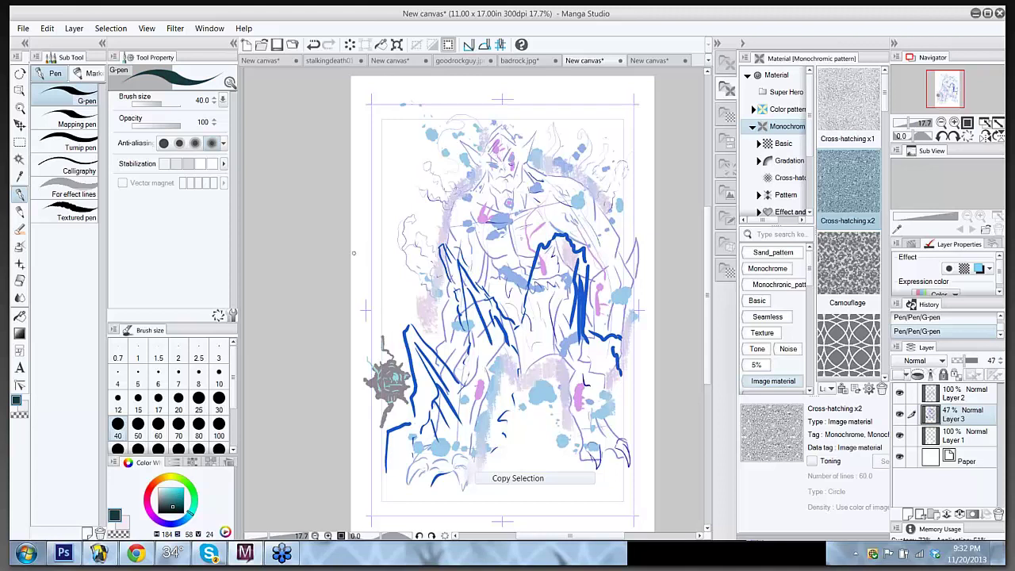
mouse_move(354, 252)
left_mouse_down()
mouse_move(397, 258)
mouse_move(377, 244)
mouse_move(393, 252)
mouse_move(382, 256)
mouse_move(419, 235)
mouse_move(399, 239)
mouse_move(400, 252)
mouse_move(418, 237)
mouse_move(426, 252)
mouse_move(443, 230)
left_mouse_up()
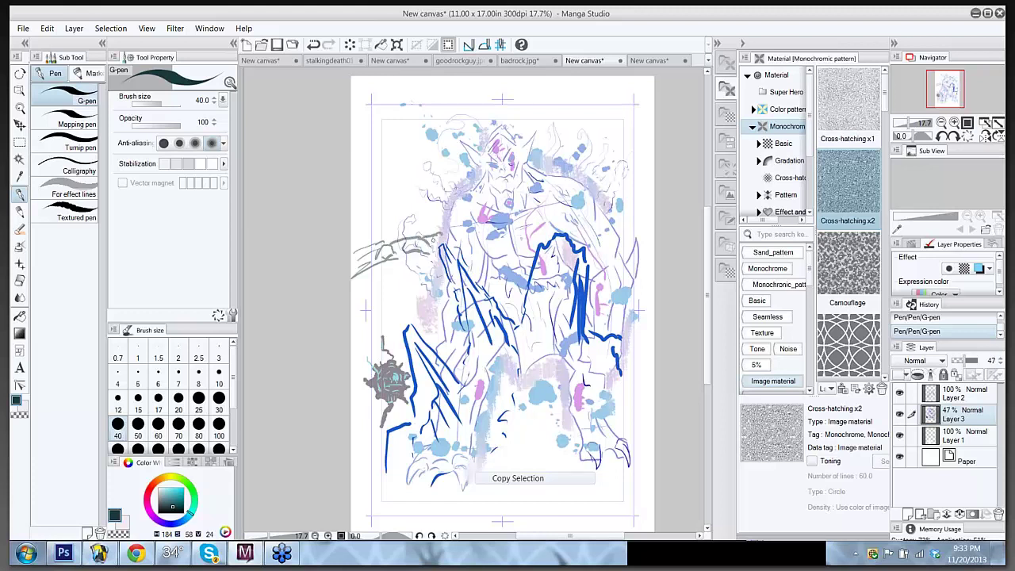
mouse_move(397, 257)
left_mouse_down()
mouse_move(424, 249)
mouse_move(353, 291)
mouse_move(369, 271)
mouse_move(353, 332)
left_mouse_up()
left_click_drag(352, 297, 357, 302)
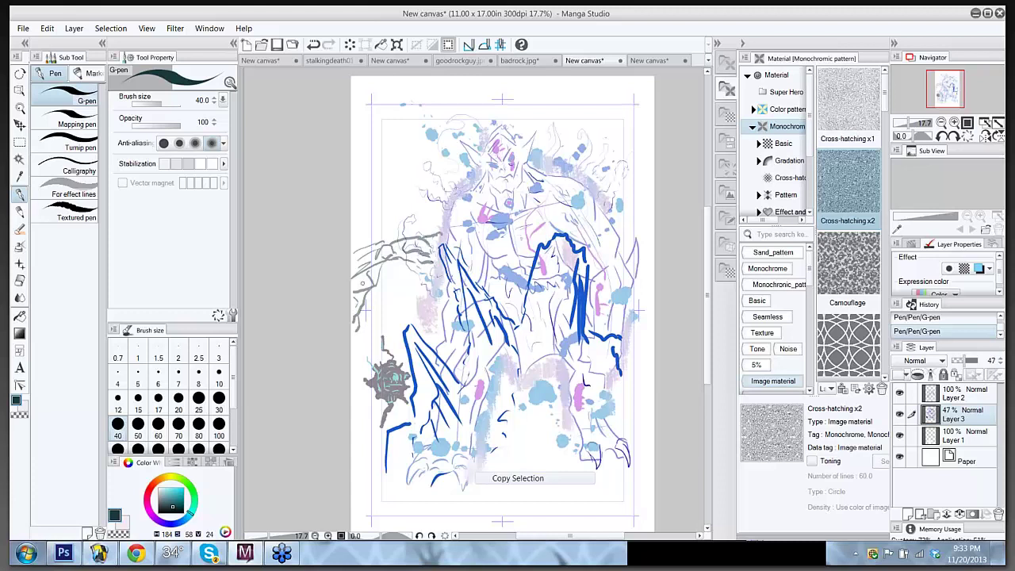
left_click_drag(360, 241, 440, 229)
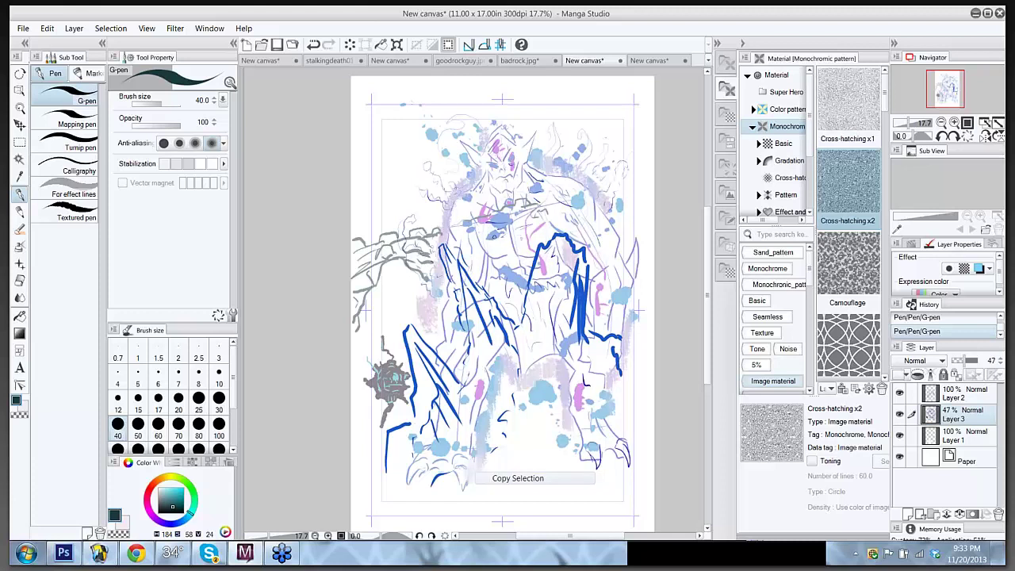
mouse_move(484, 245)
left_mouse_down()
mouse_move(498, 246)
mouse_move(475, 228)
mouse_move(442, 233)
mouse_move(475, 246)
mouse_move(526, 236)
mouse_move(531, 221)
mouse_move(528, 229)
mouse_move(572, 195)
mouse_move(617, 200)
mouse_move(591, 220)
mouse_move(615, 222)
left_mouse_up()
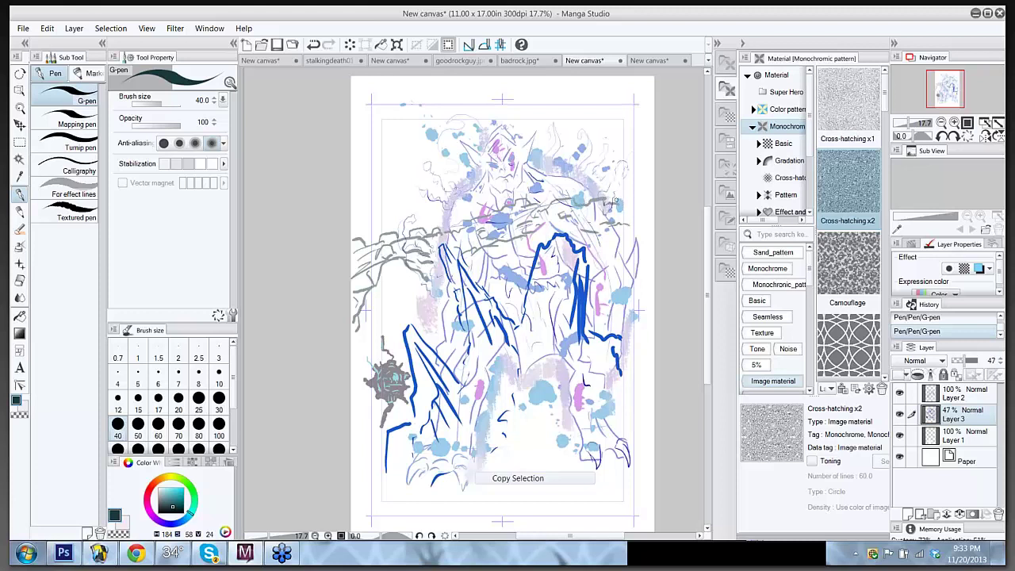
Step: Extend the grey branches across the right shoulder toward the page's right edge
mouse_move(615, 202)
left_mouse_down()
mouse_move(639, 195)
mouse_move(645, 240)
mouse_move(633, 236)
left_mouse_up()
left_click_drag(637, 183, 635, 197)
left_click_drag(399, 227, 401, 234)
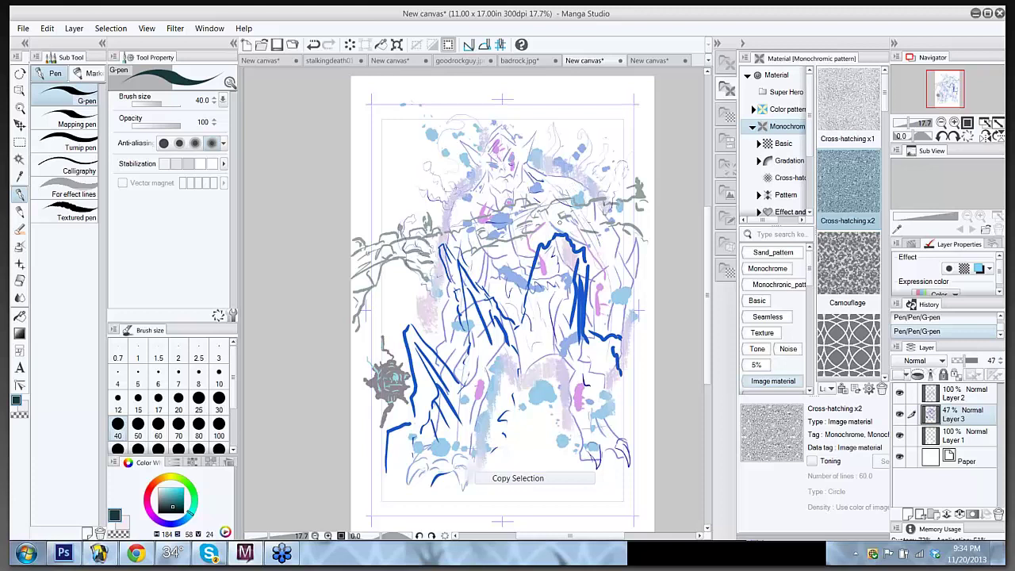
left_click_drag(623, 225, 646, 249)
Step: Draw thin grey lines down the page's left edge and the figure's lower left
mouse_move(410, 413)
left_mouse_down()
mouse_move(361, 447)
mouse_move(372, 429)
mouse_move(352, 434)
mouse_move(355, 466)
left_mouse_up()
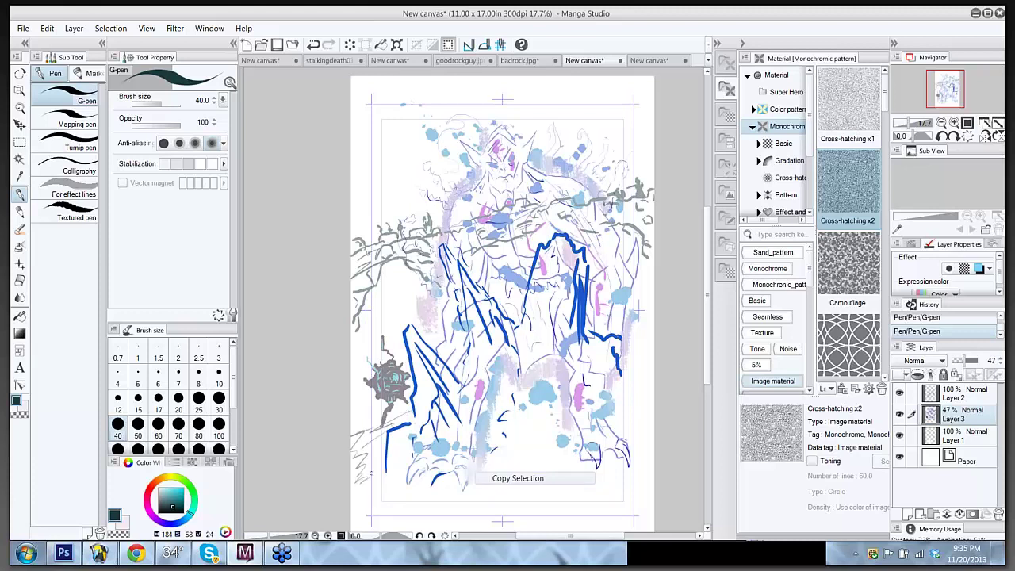
left_click_drag(357, 332, 354, 410)
mouse_move(366, 374)
left_mouse_down()
mouse_move(375, 327)
mouse_move(393, 348)
mouse_move(380, 283)
left_mouse_up()
mouse_move(408, 317)
left_mouse_down()
mouse_move(414, 293)
mouse_move(439, 333)
mouse_move(435, 344)
left_mouse_up()
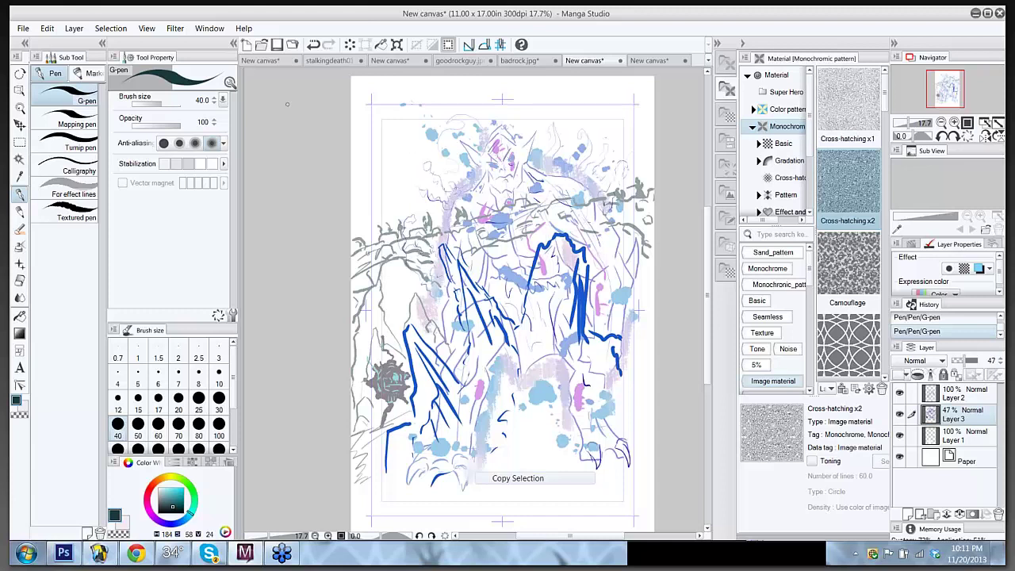
Step: Show the hyena character sheet, zoom in slightly, and deselect everything with Ctrl+D
left_click(261, 62)
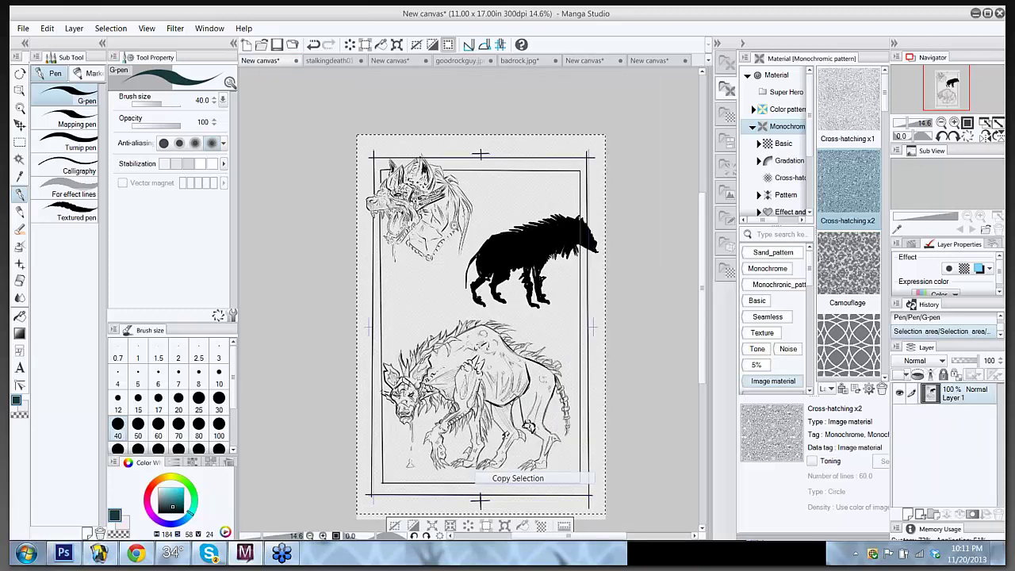
scroll(483, 330, "up", 1)
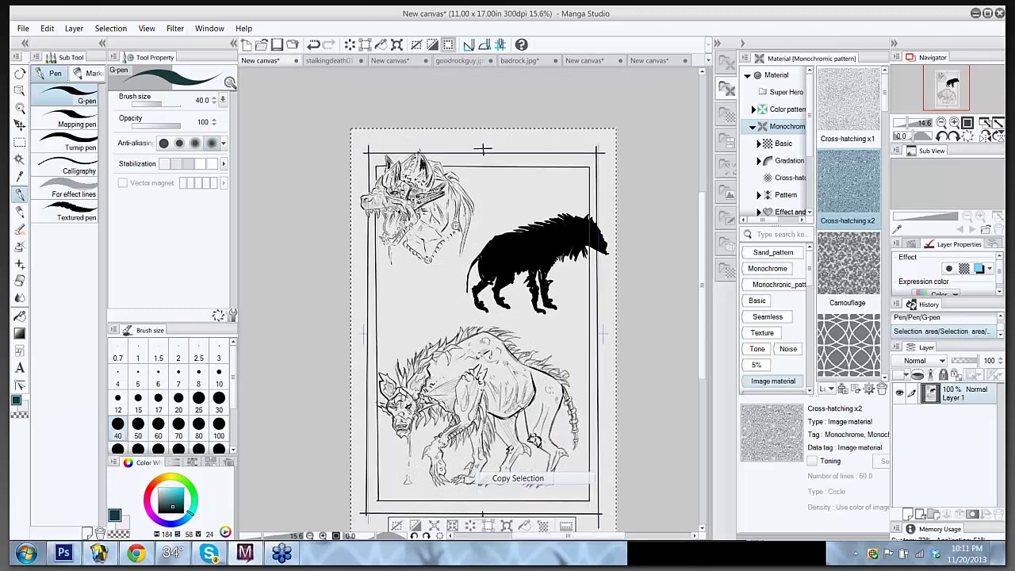
scroll(484, 309, "up", 2)
scroll(483, 310, "down", 1)
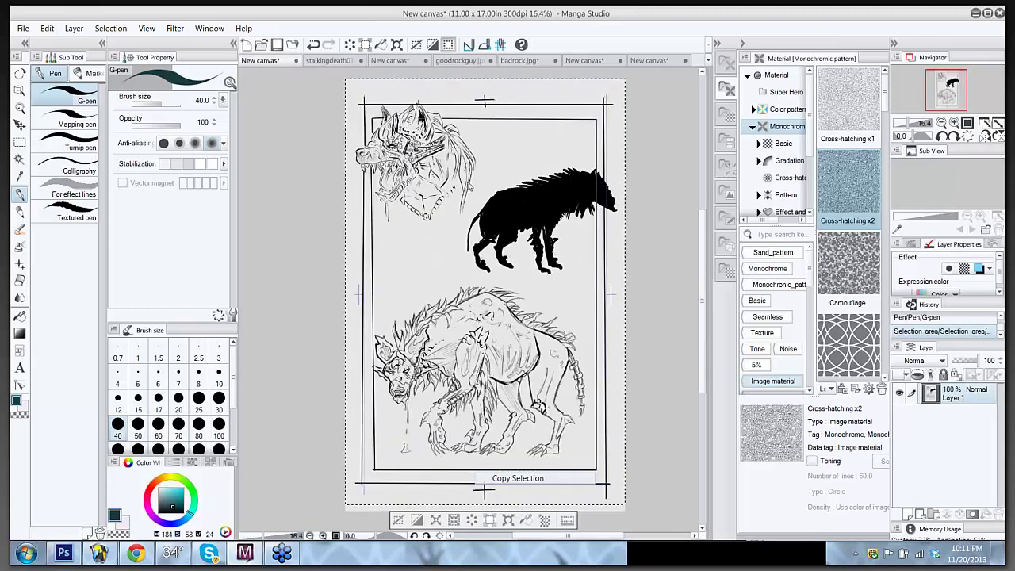
key("ctrl+d")
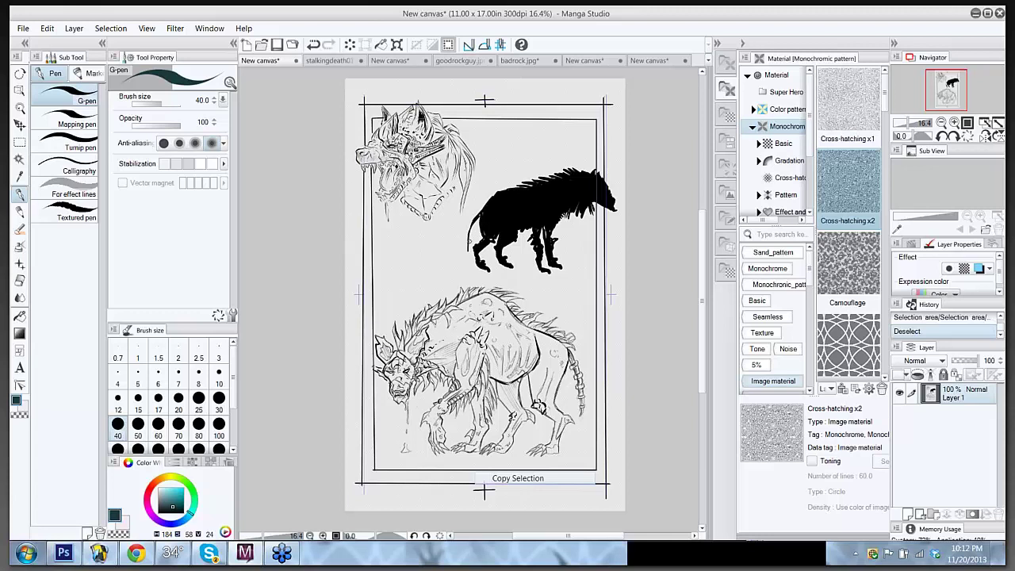
mouse_move(473, 233)
left_mouse_down()
mouse_move(465, 247)
mouse_move(476, 242)
left_mouse_up()
key("ctrl+z")
Step: Glance at stalkingdeath01.jpg, then bring up the rock monster sheet and zoom in
left_click(320, 62)
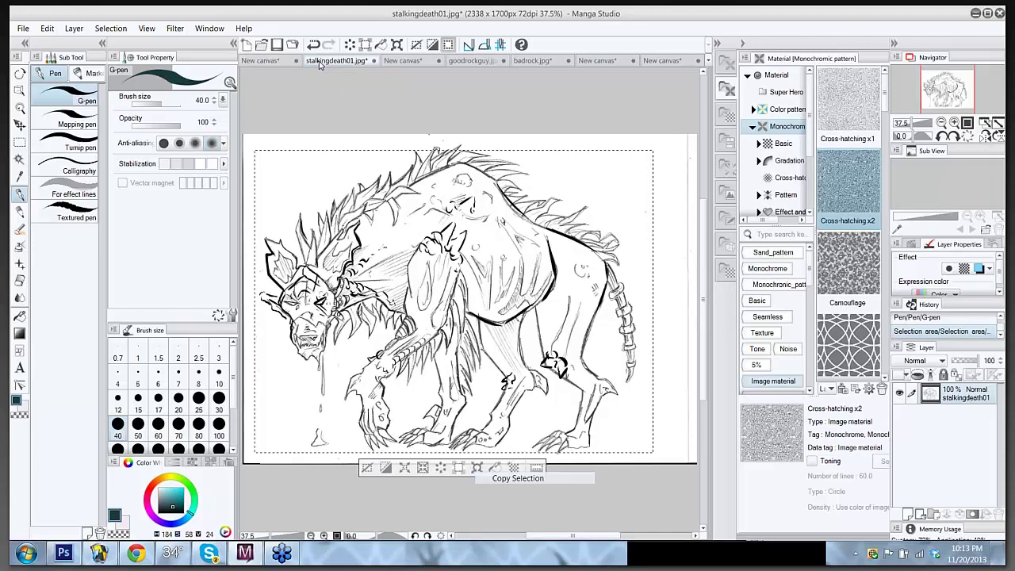
left_click(392, 63)
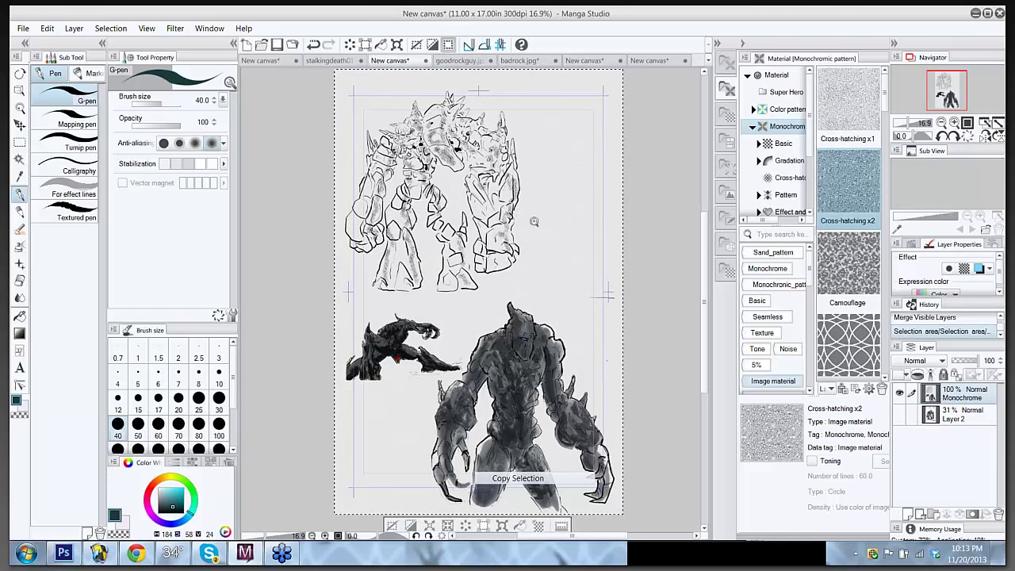
scroll(539, 224, "up", 1)
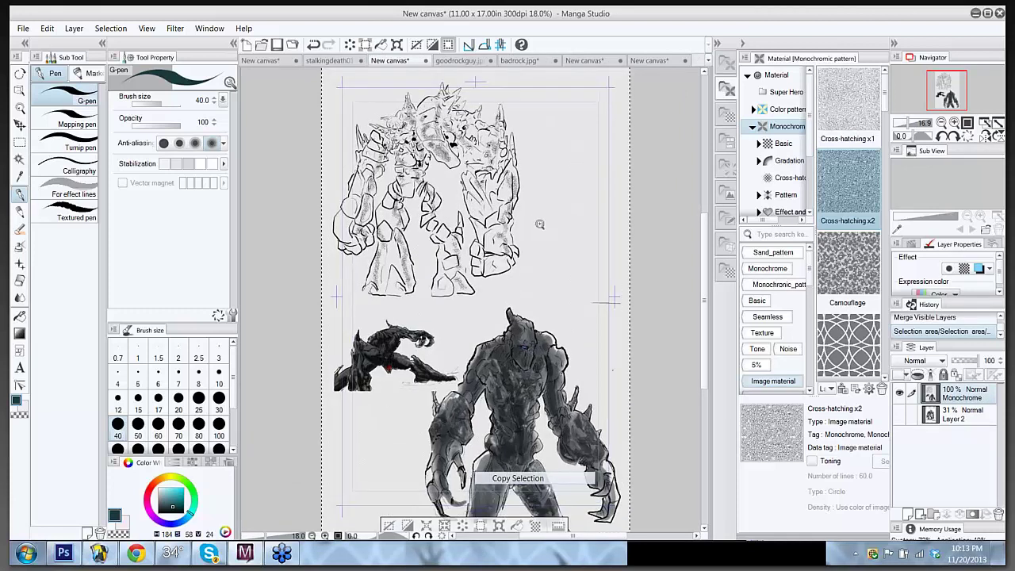
scroll(539, 224, "up", 3)
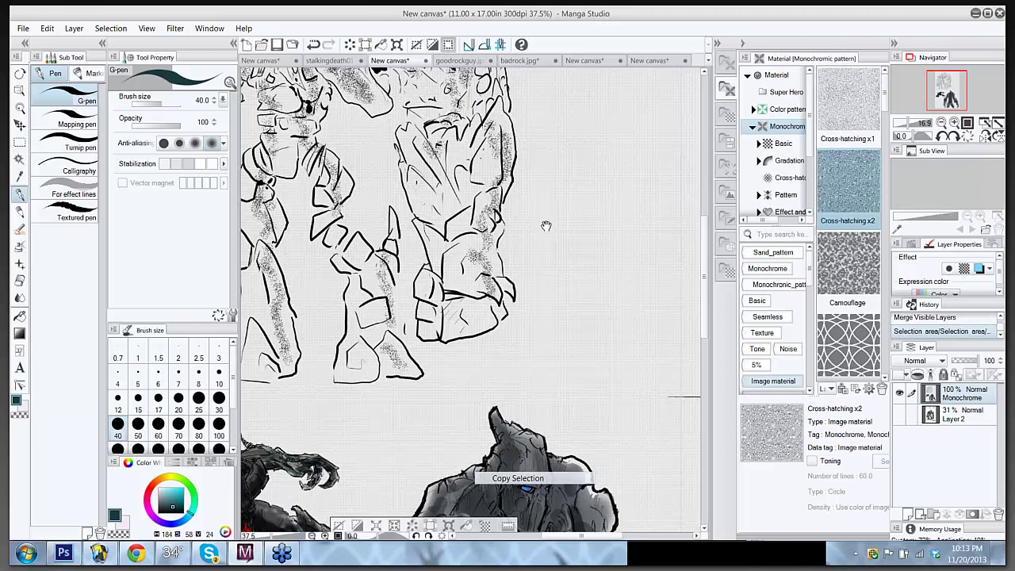
scroll(545, 226, "down", 3)
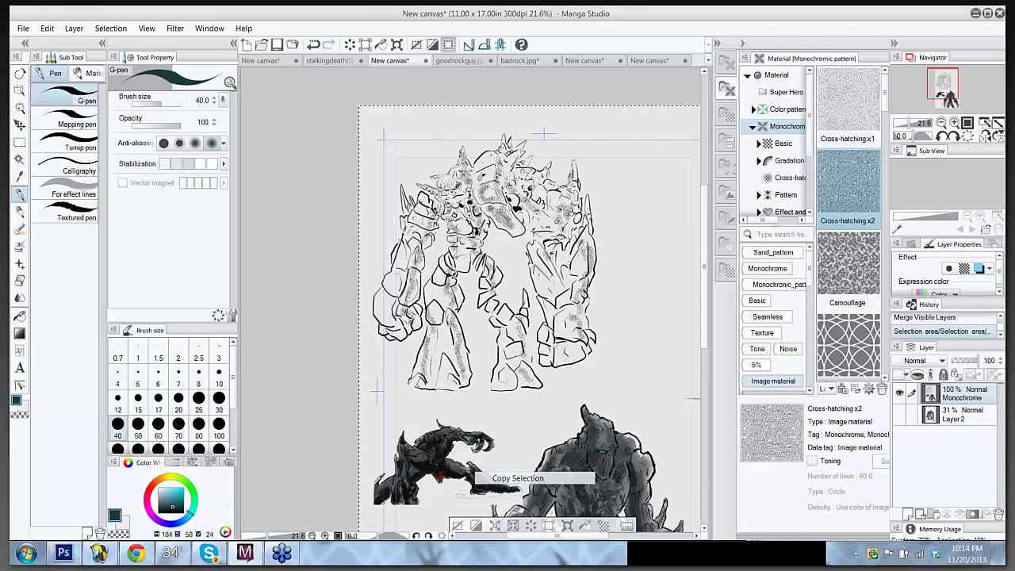
Step: Pan and zoom across the rock monster sheet, then switch to goodrockguy.jpg
left_click_drag(600, 229, 544, 101)
scroll(559, 155, "up", 2)
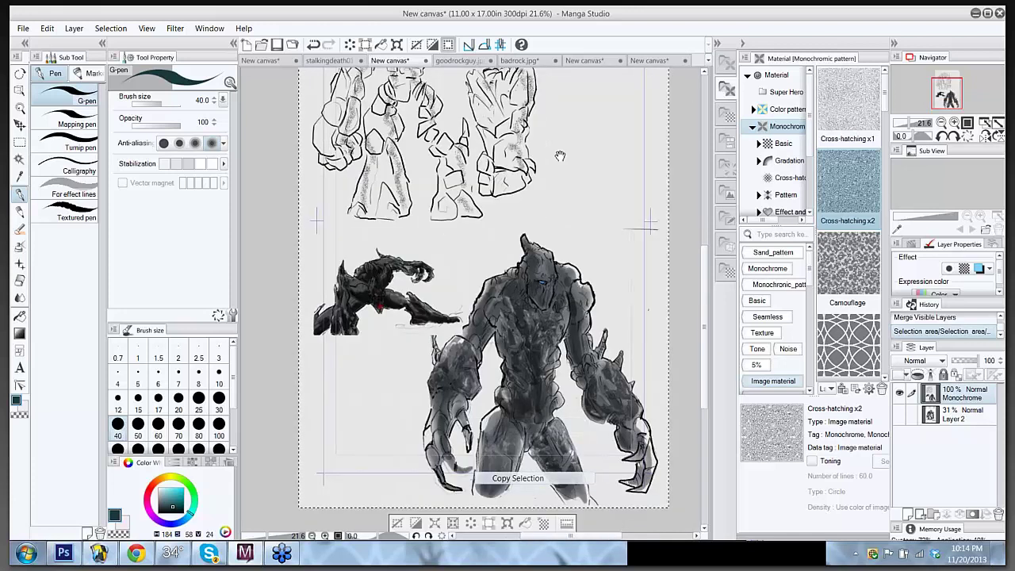
scroll(479, 220, "up", 1)
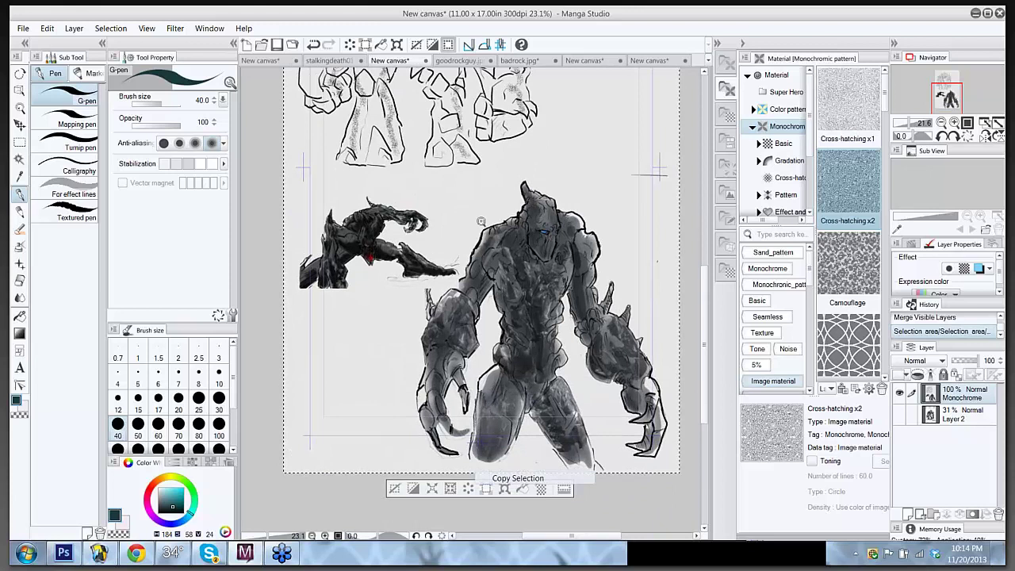
scroll(481, 221, "up", 2)
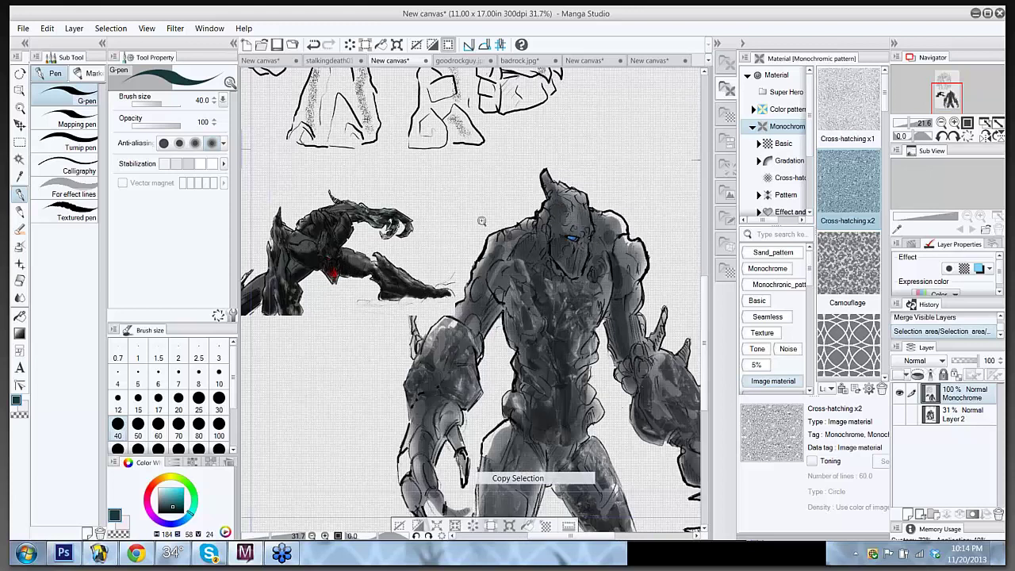
key("ctrl+Tab")
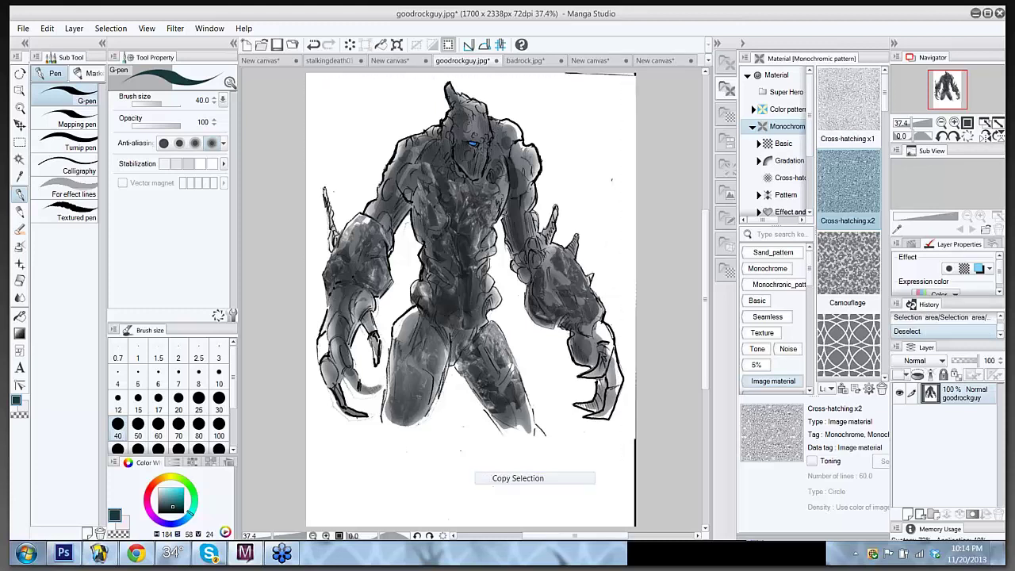
left_click(520, 63)
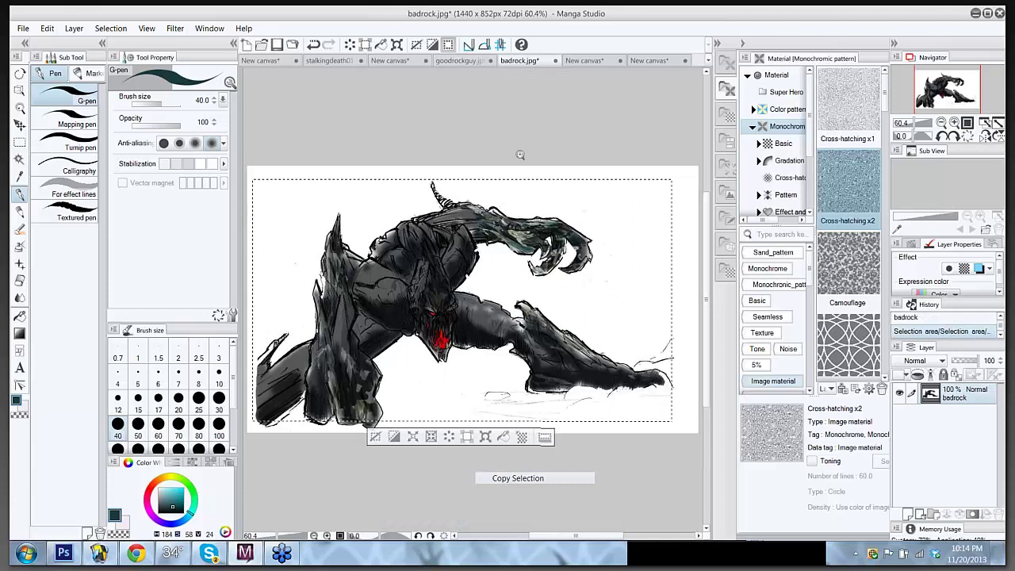
scroll(518, 154, "up", 2)
scroll(519, 153, "down", 1)
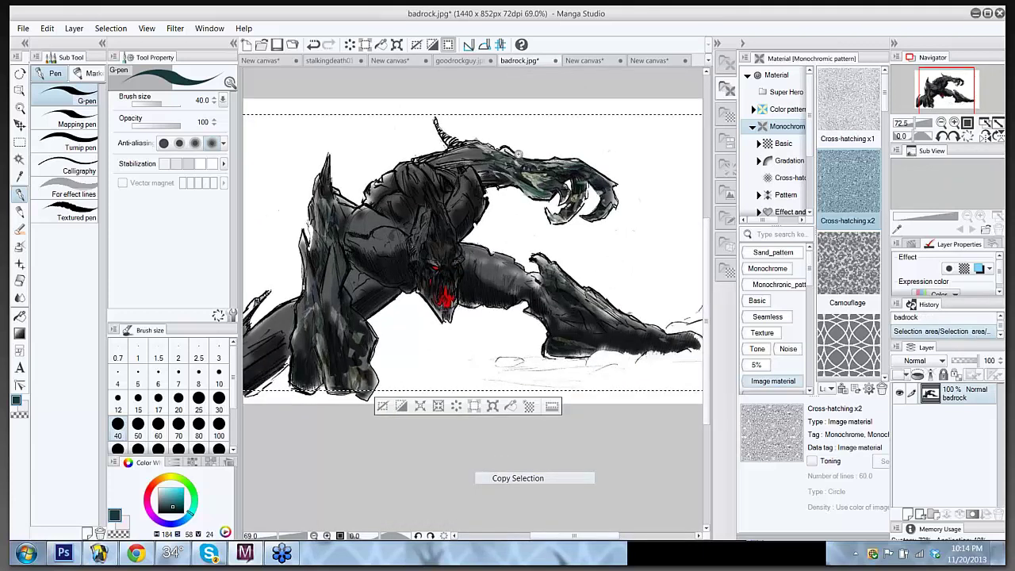
scroll(518, 153, "down", 2)
scroll(518, 154, "down", 1)
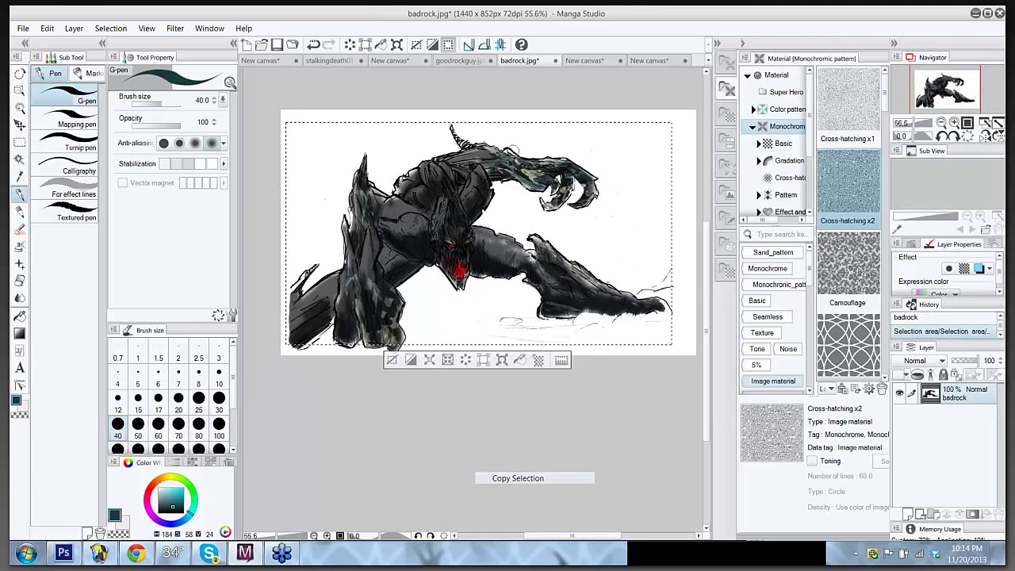
Step: Switch to the New canvas drawing in Manga Studio
left_click(597, 63)
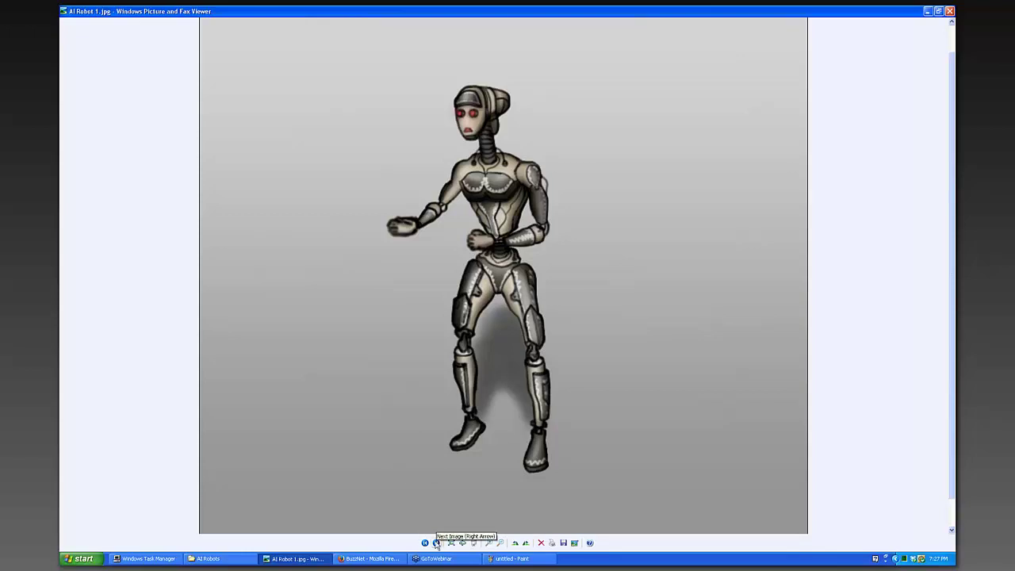
Step: Flip between the two robot images, enlarge the view, and end on AI Robot 2.jpg
left_click(436, 543)
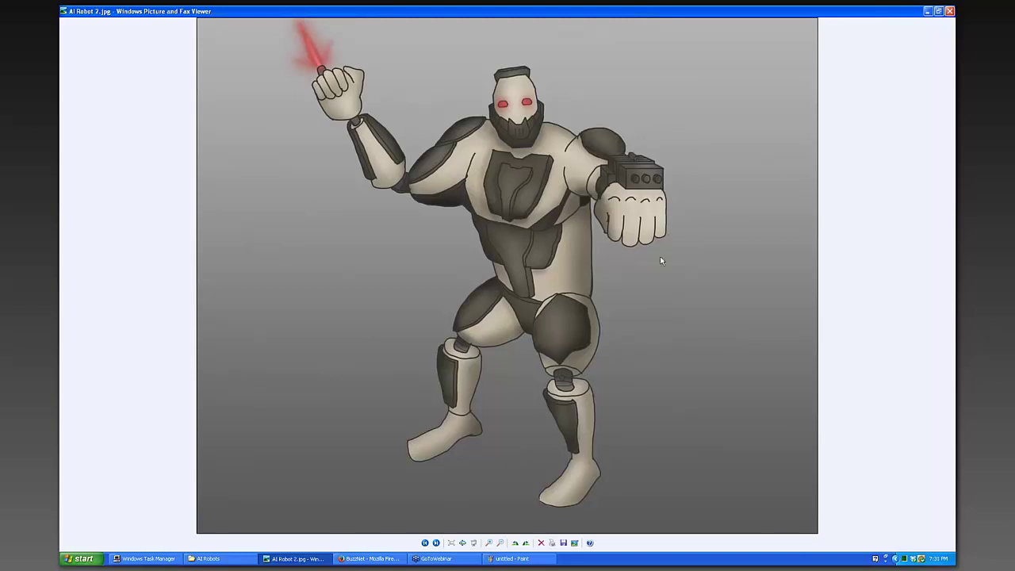
left_click(426, 544)
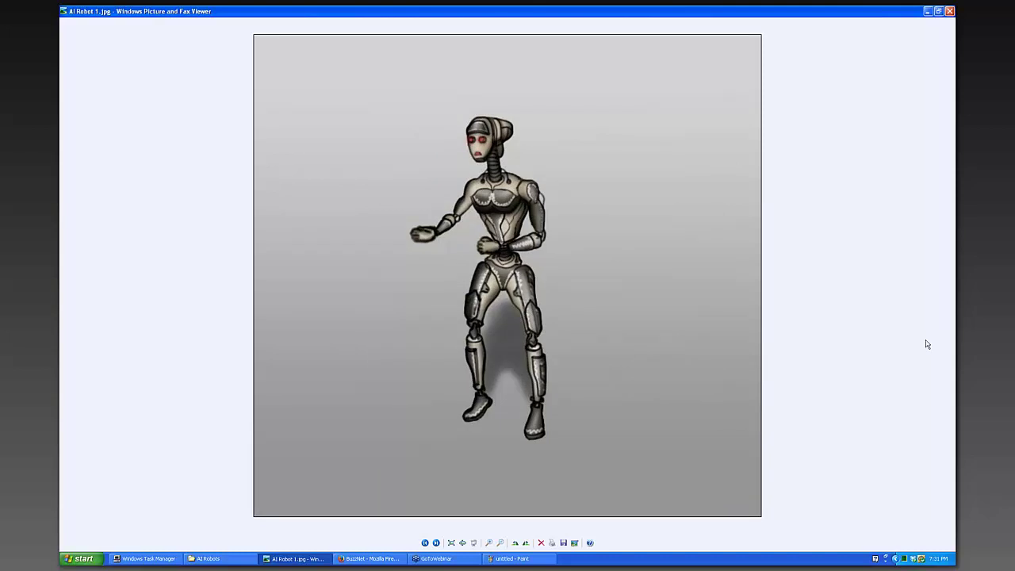
key("plus")
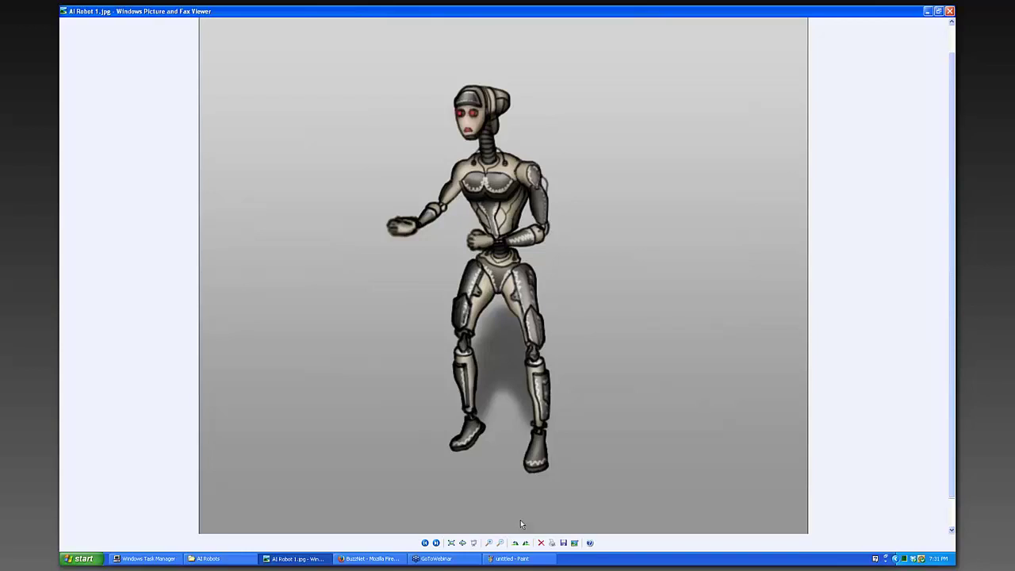
left_click(436, 543)
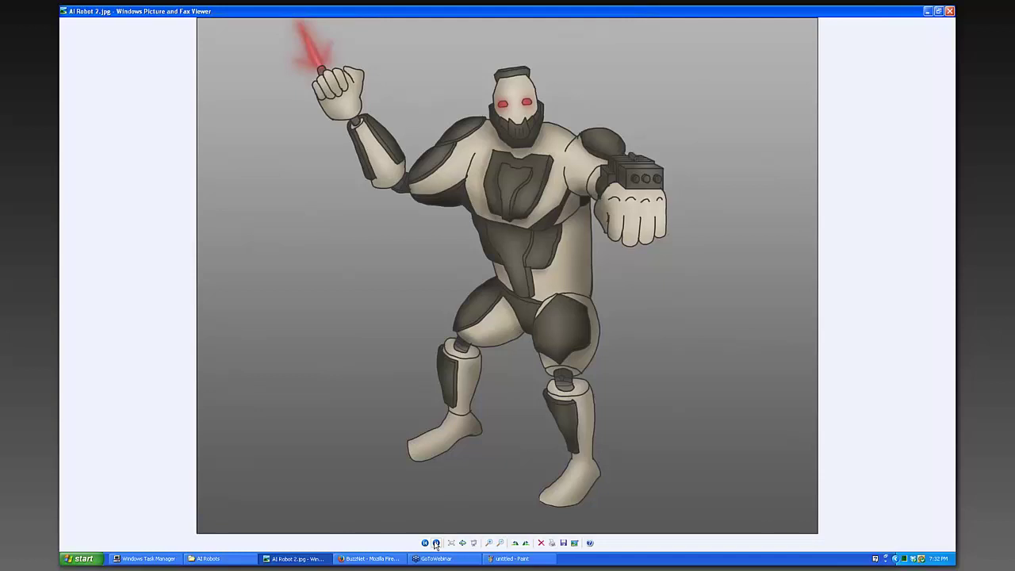
Step: Return to the AI Robot 1.jpg image in the viewer
left_click(435, 543)
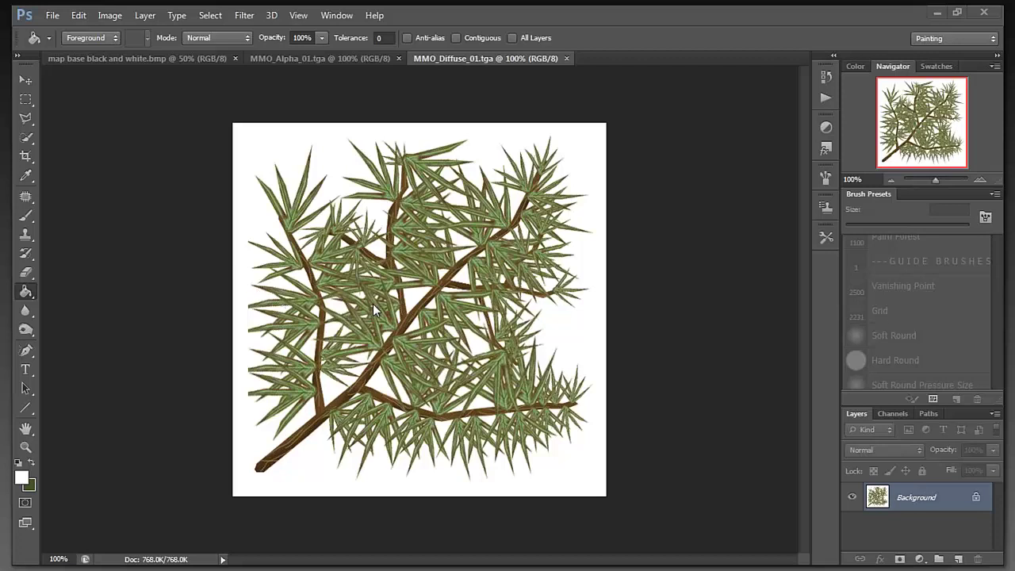
Step: View the MMO_Alpha_01.tga mask, then the 'map base black and white.bmp' image
left_click(339, 61)
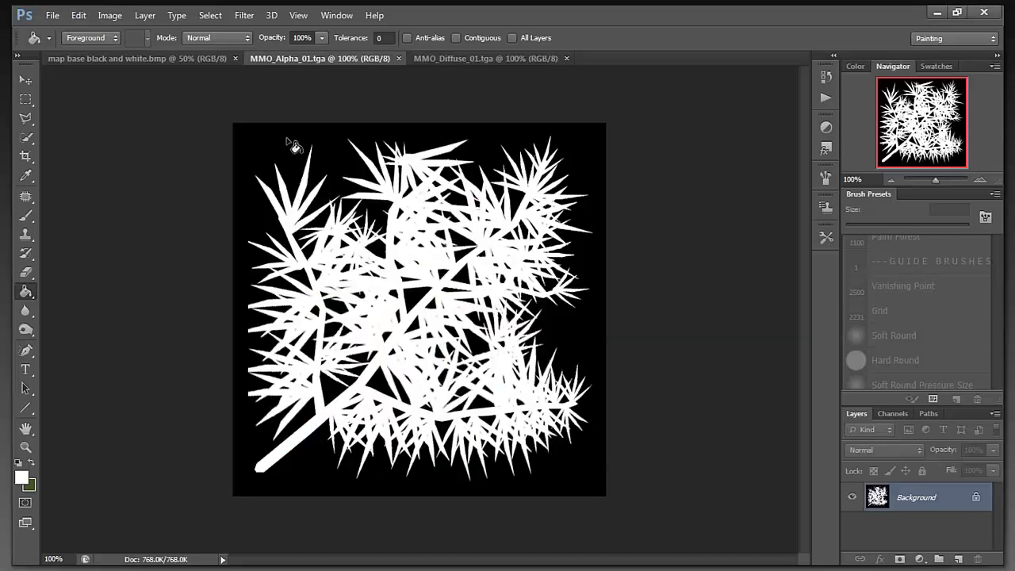
left_click(182, 57)
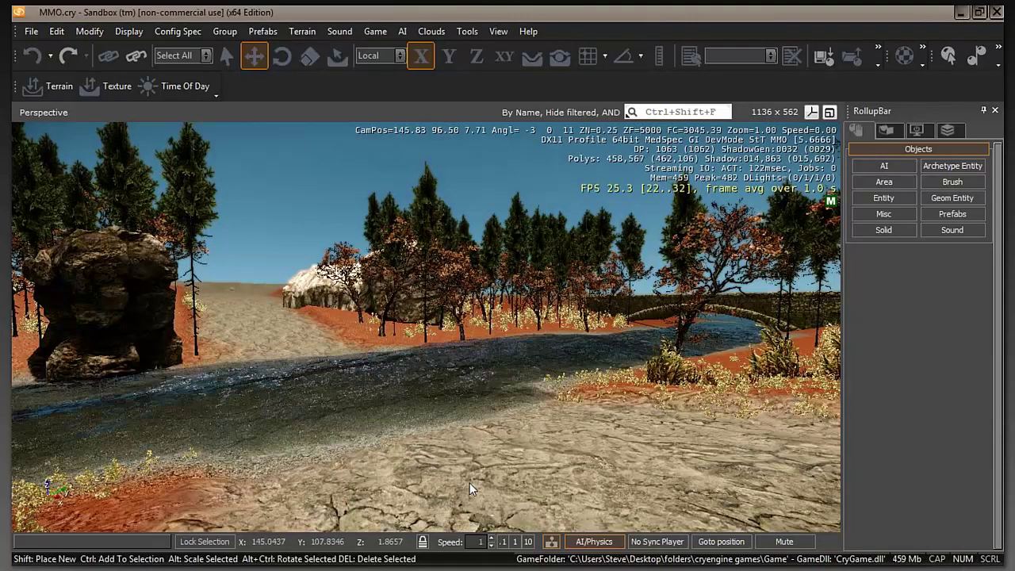
Step: Fly the Perspective camera into the trees, then pull back and tilt down over the terrain
key("w")
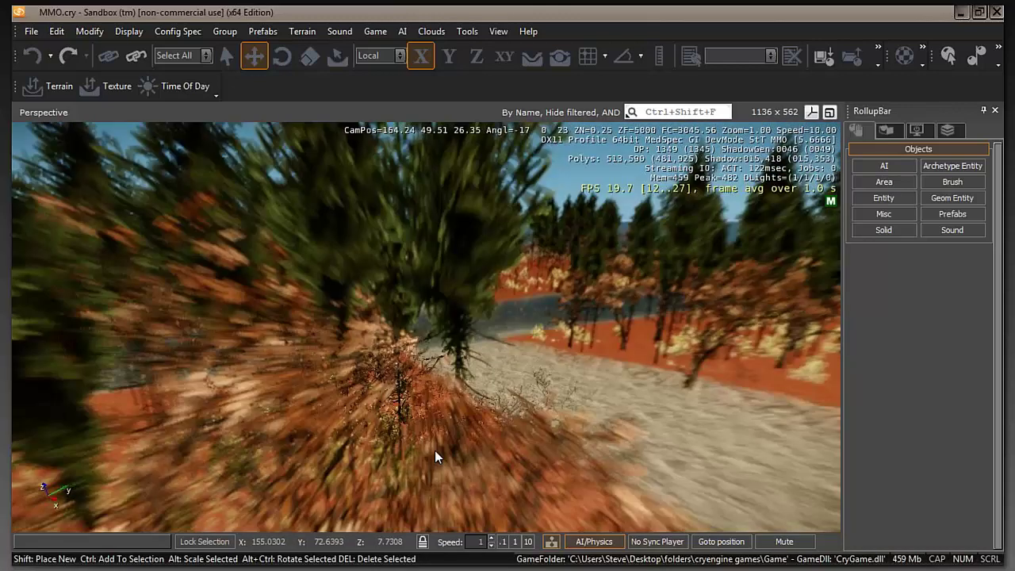
key("s")
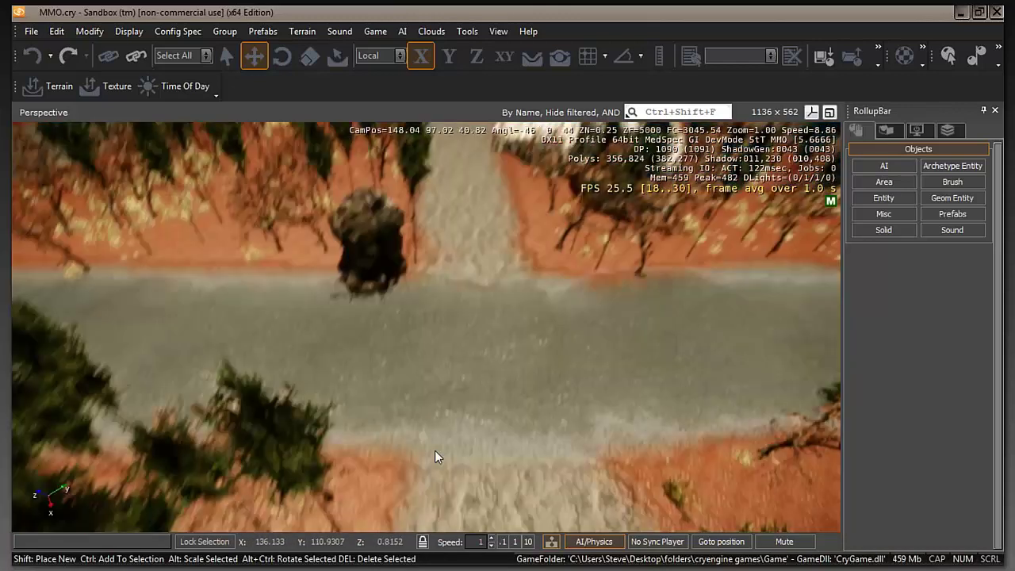
key("s")
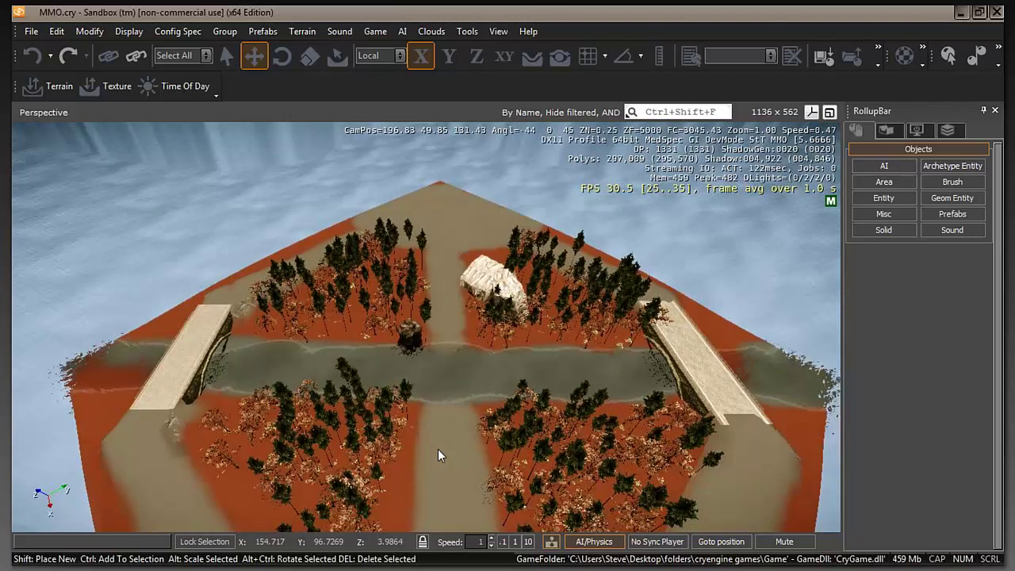
left_click_drag(437, 448, 438, 449)
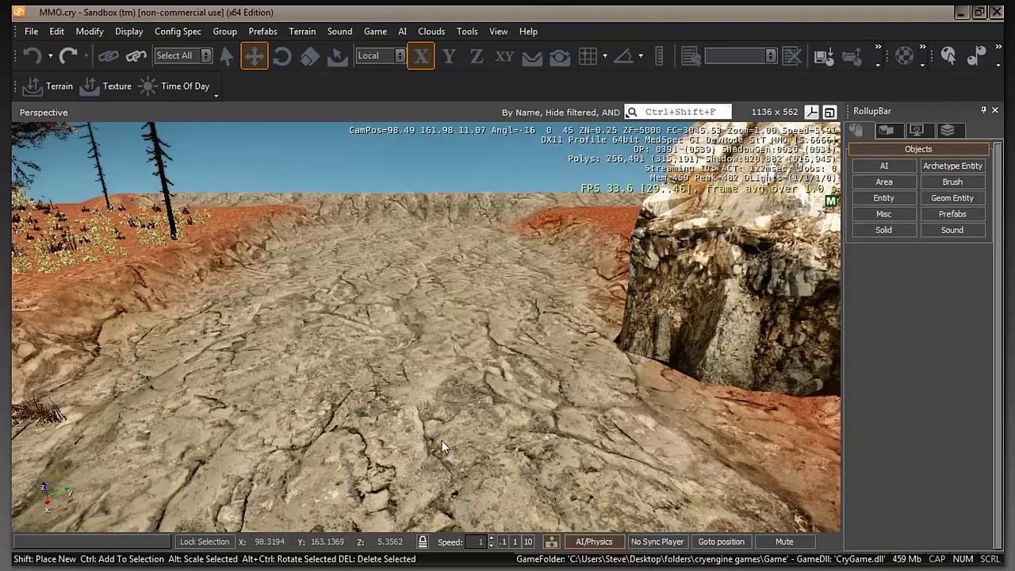
Step: Enter game mode and walk the player over the orange ridge toward the shoreline trees
key("ctrl+g")
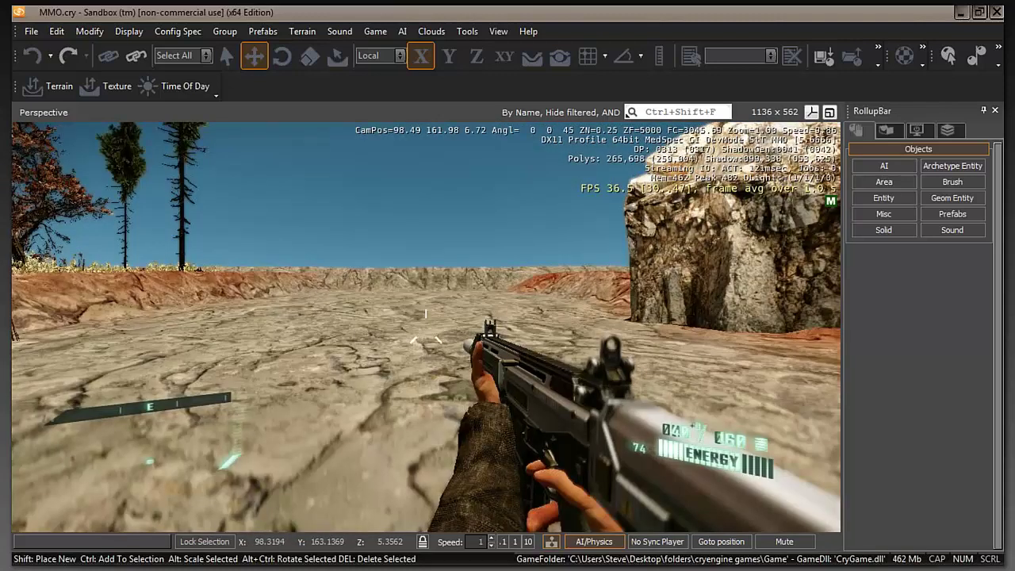
key("w")
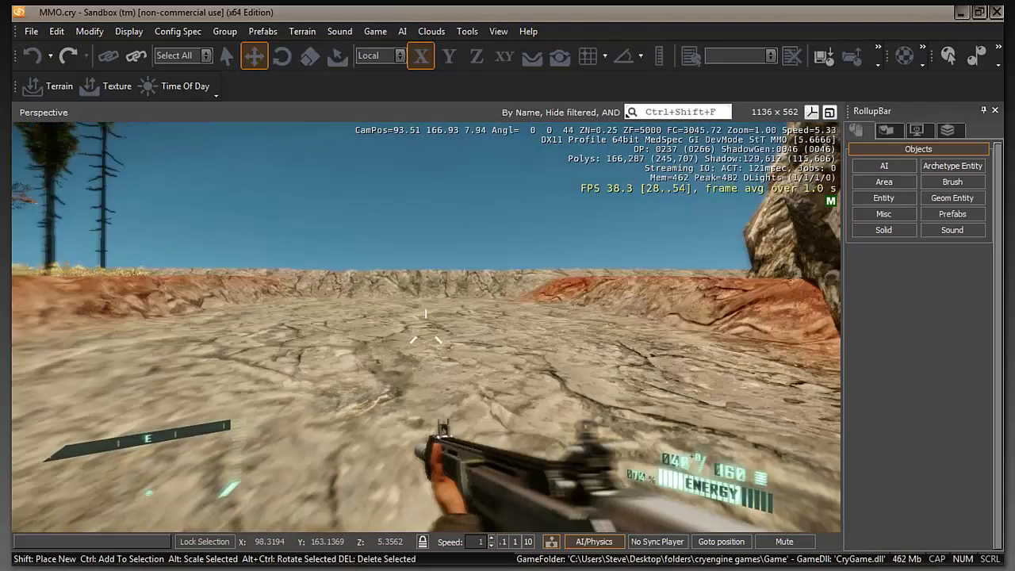
key("w")
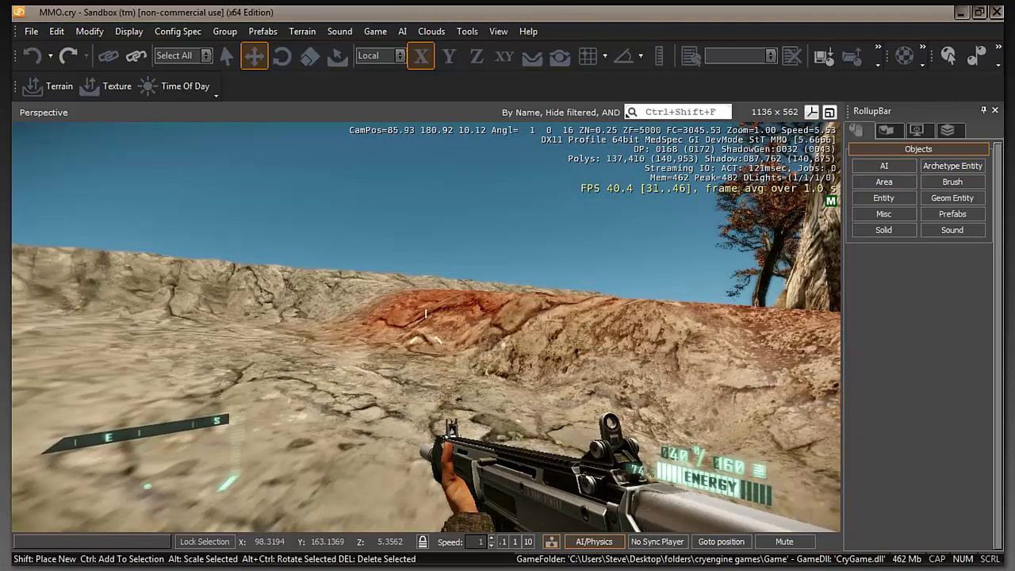
key("w")
key("w")
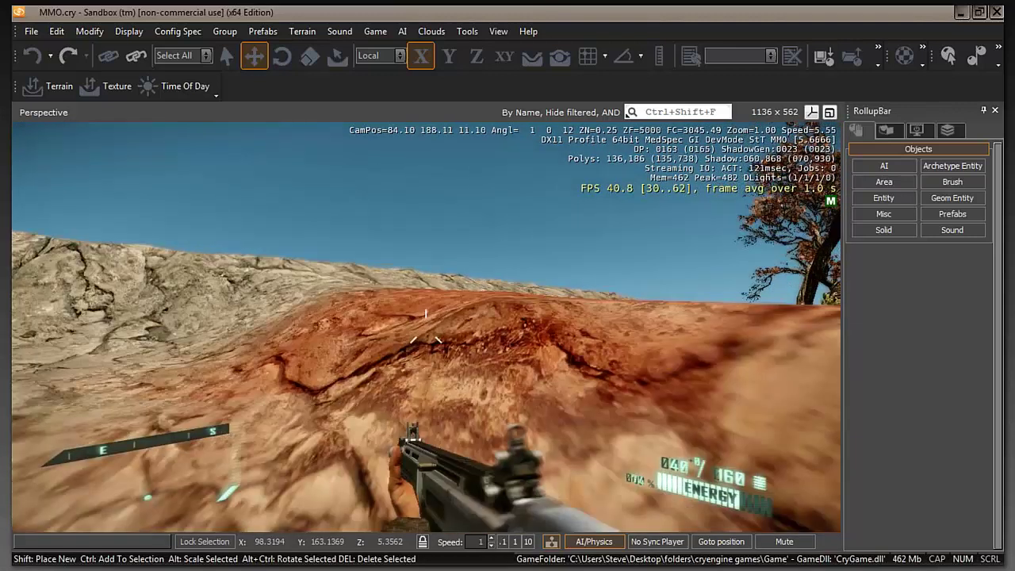
key("w")
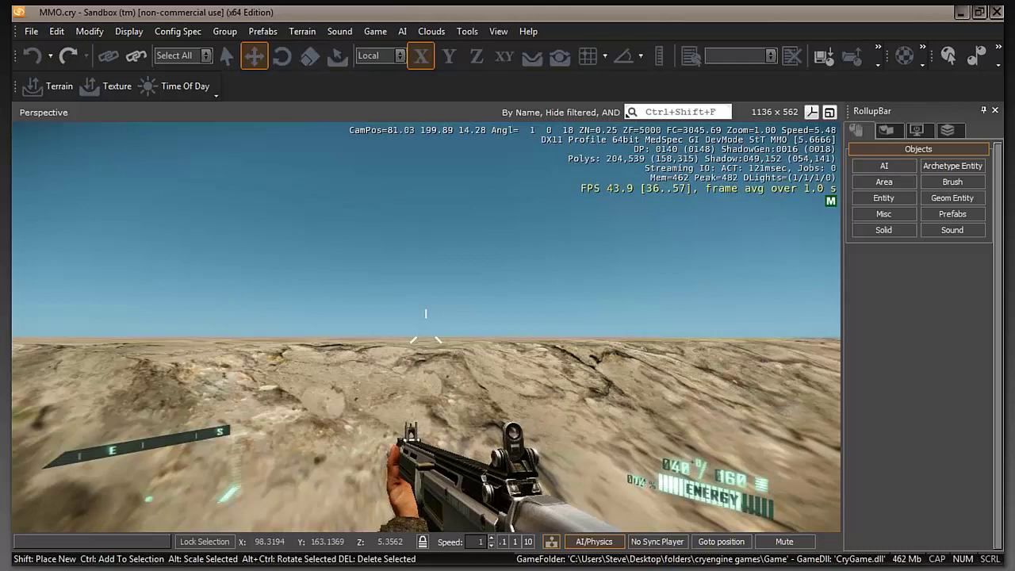
key("w")
key("w")
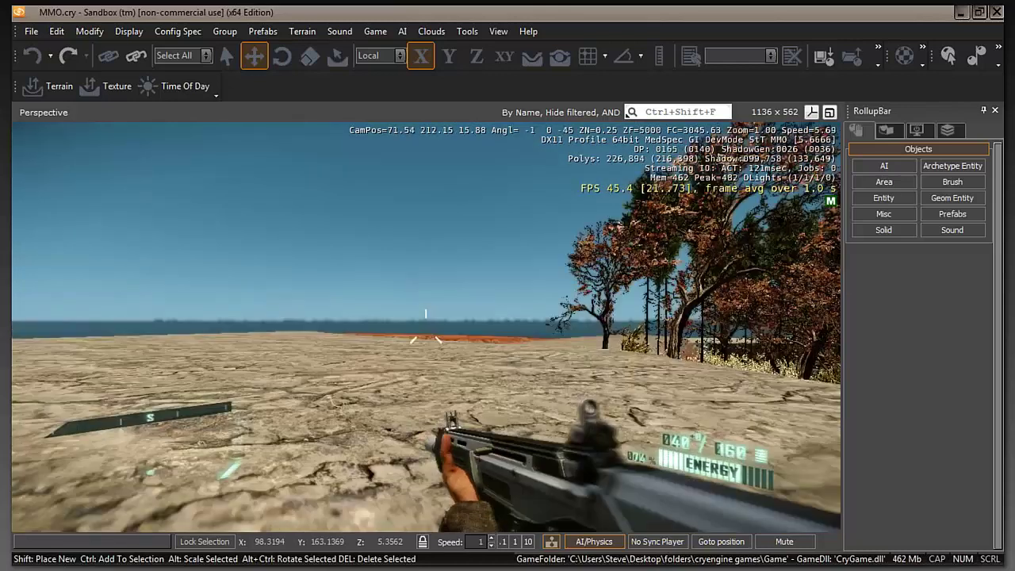
key("w")
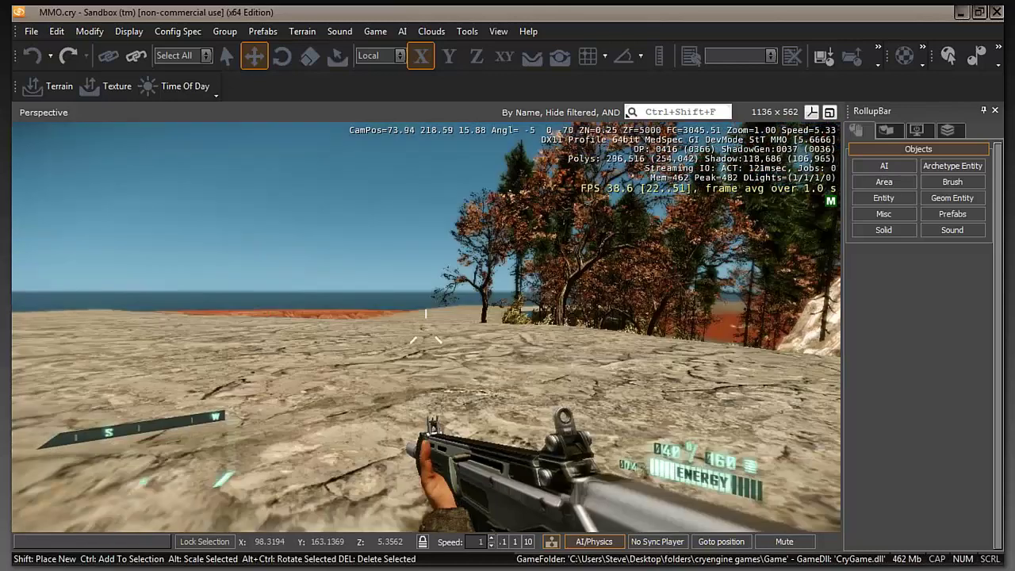
key("w")
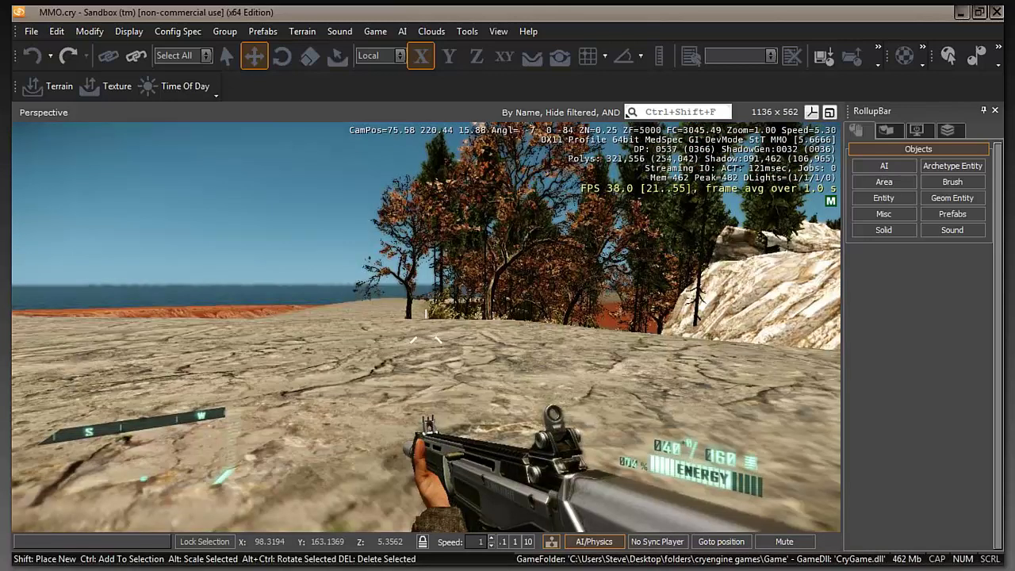
key("w")
key("w")
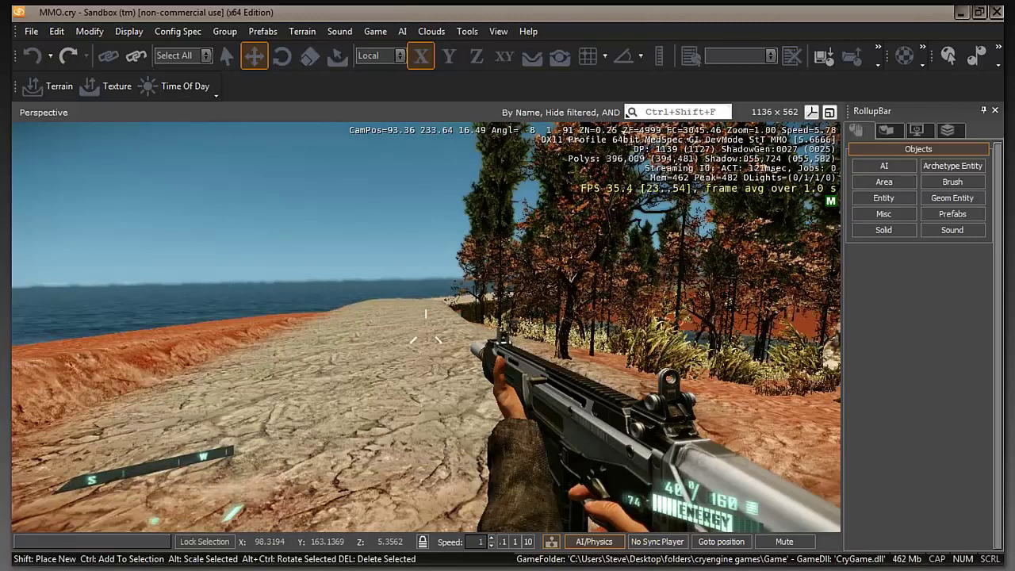
Step: Walk along the forest edge past the rocks and down the dirt path
key("w")
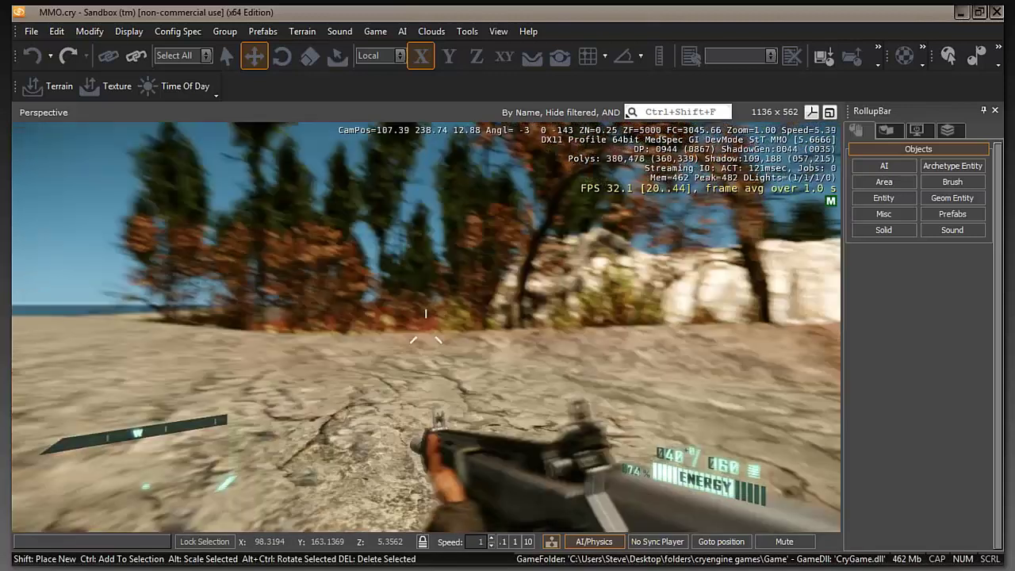
key("w")
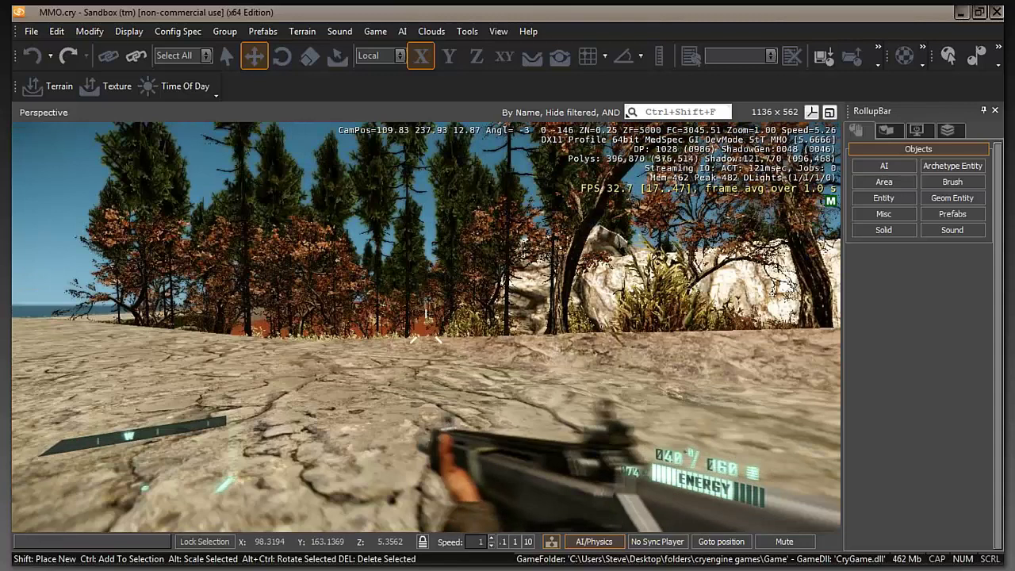
key("w")
key("w")
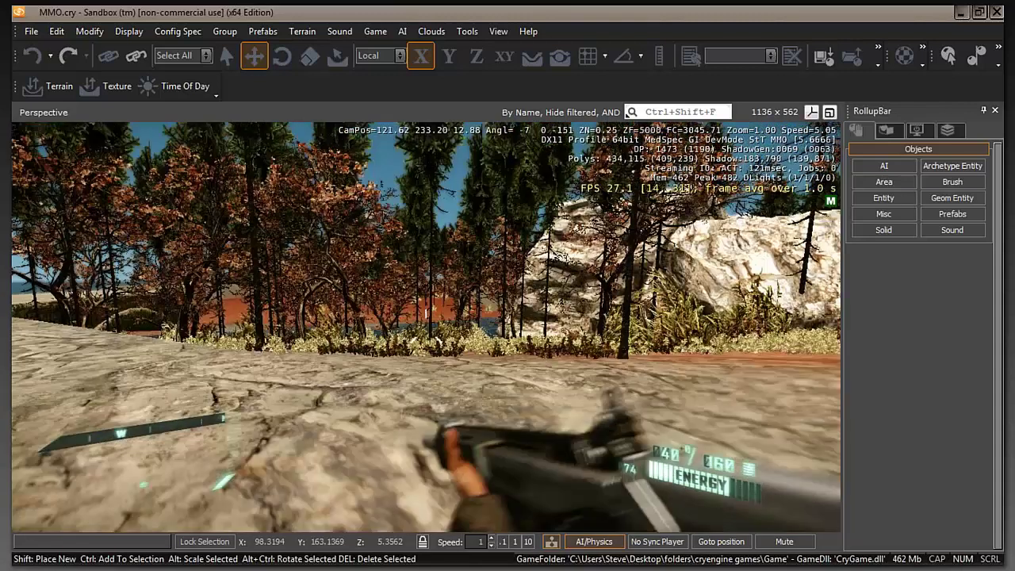
key("w")
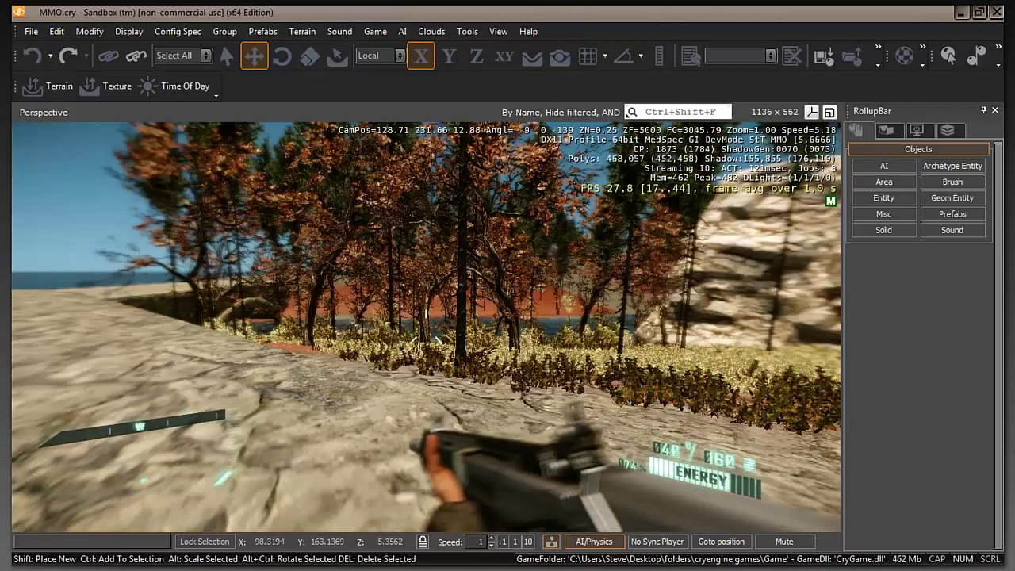
key("w")
key("w")
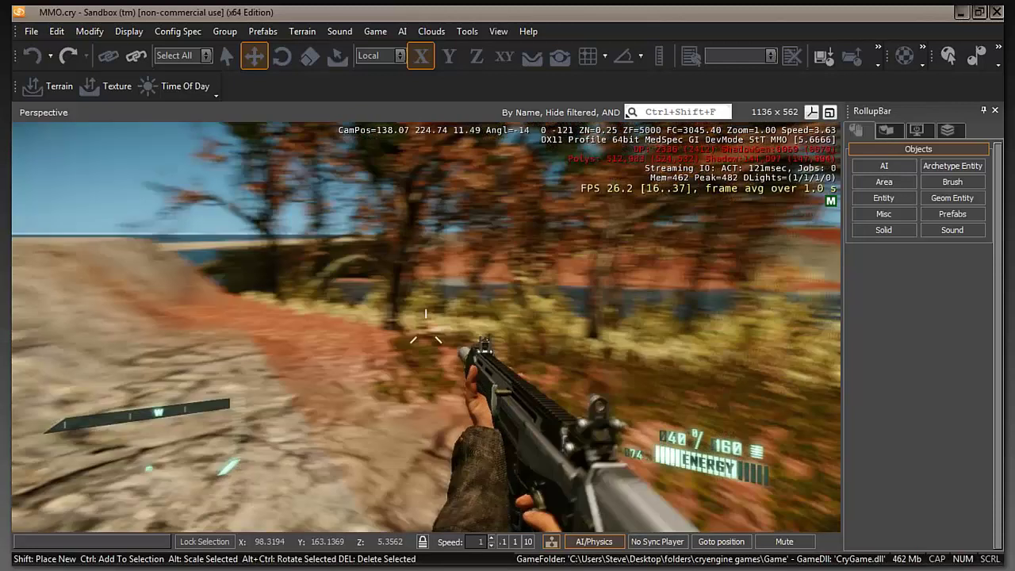
key("w")
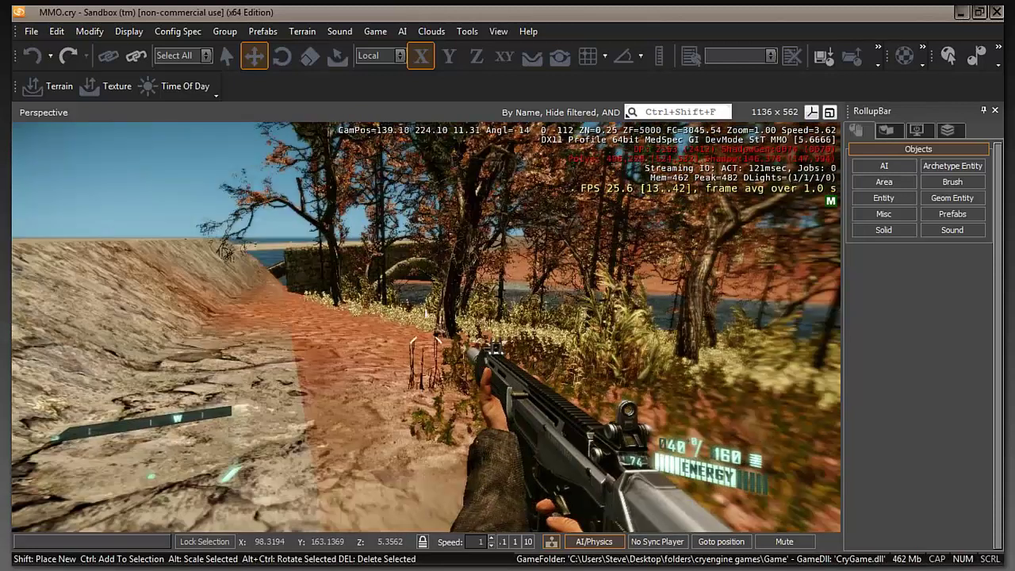
key("w")
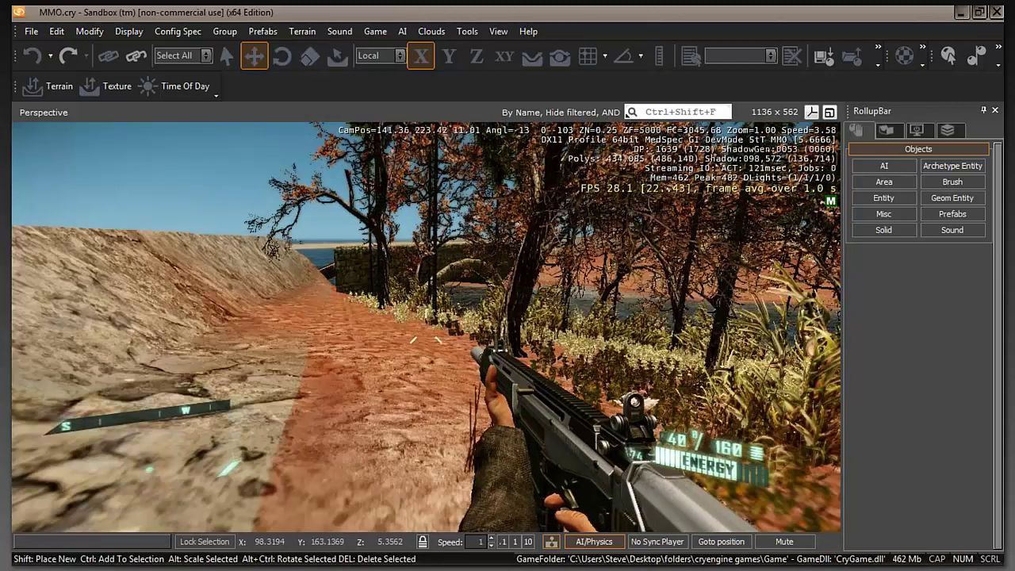
key("w")
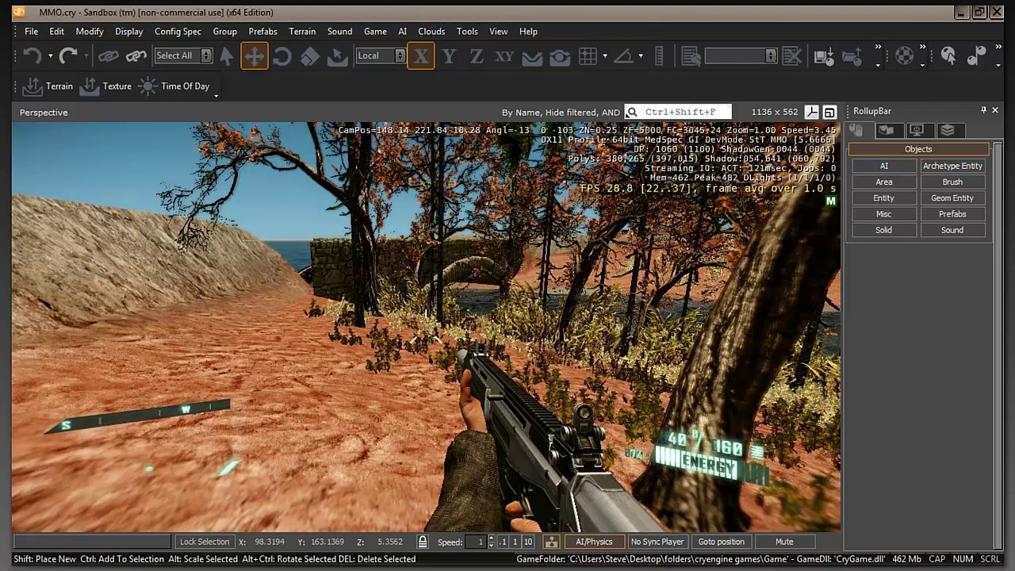
Step: Push through the tall grass to the riverbank and walk under the stone bridge
key("w")
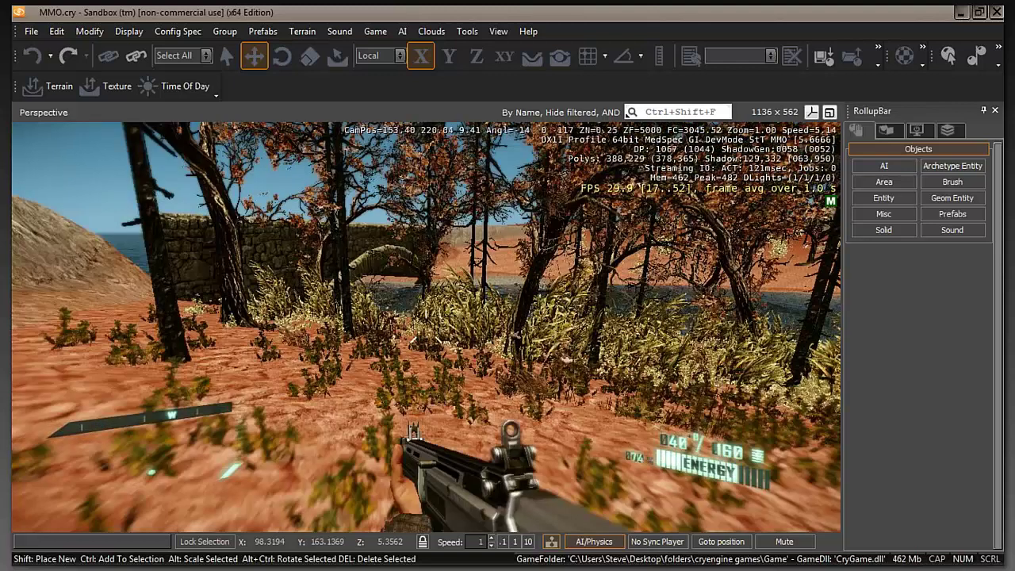
key("w")
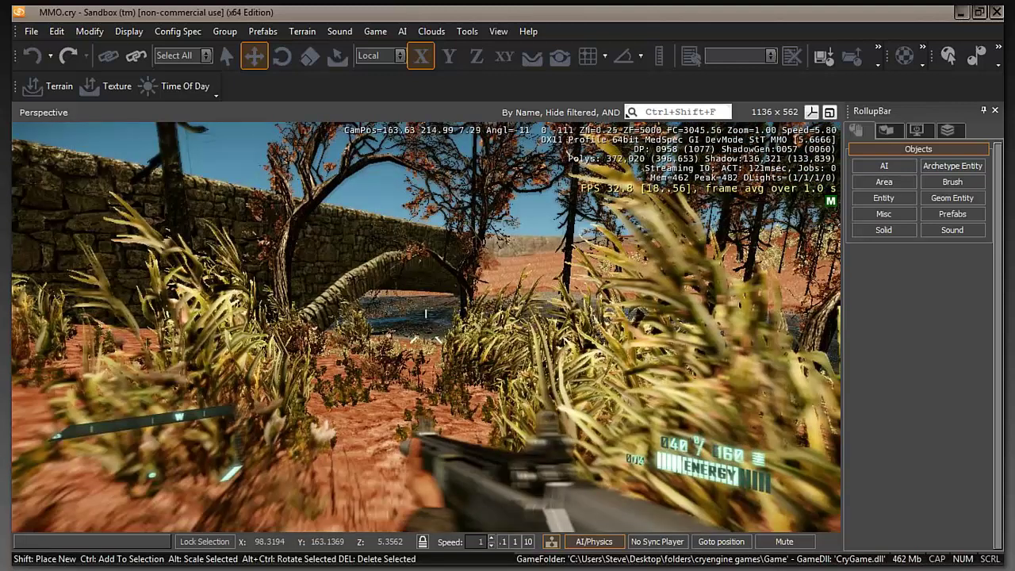
key("w")
key("w")
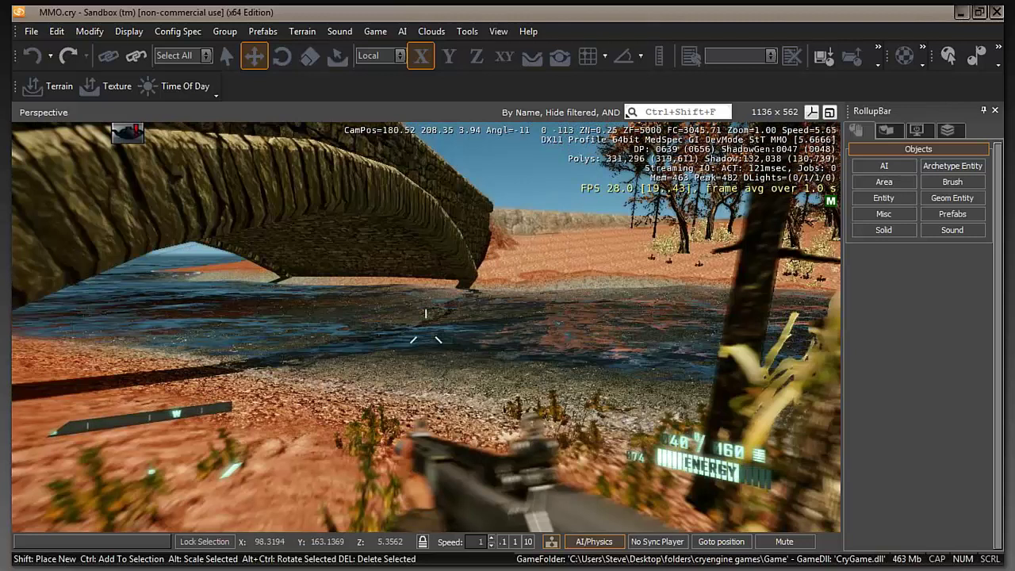
key("w")
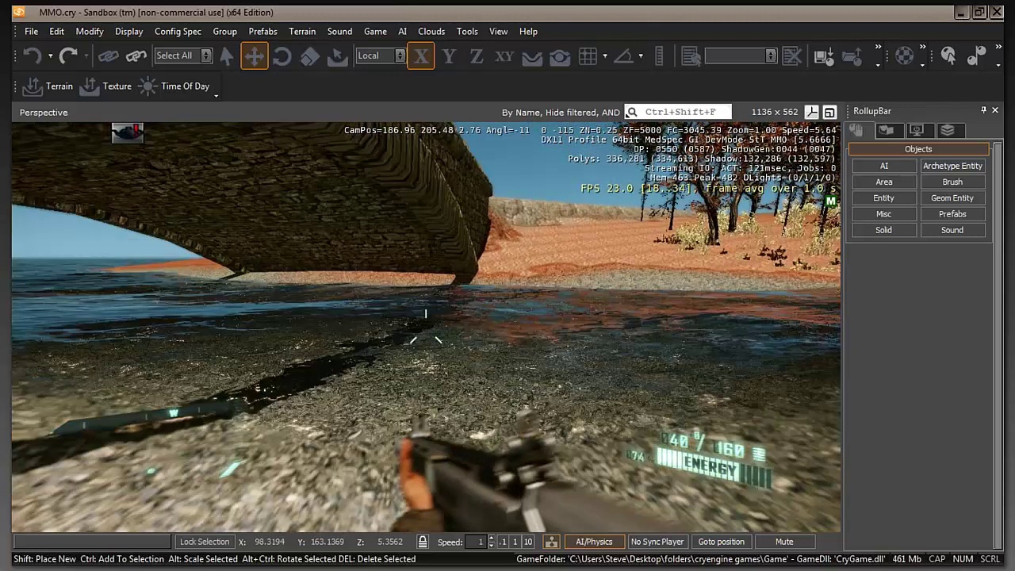
key("w")
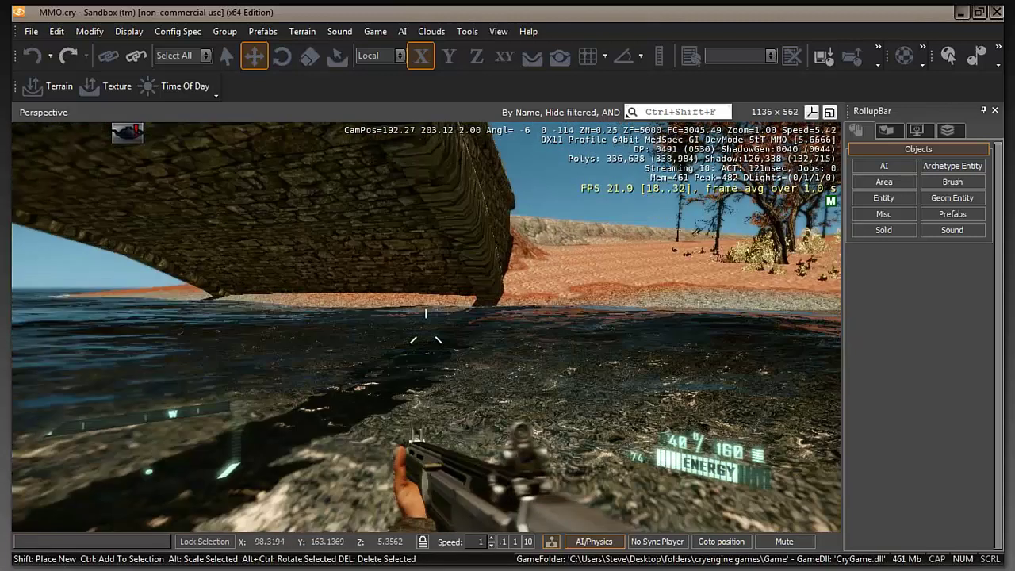
key("w")
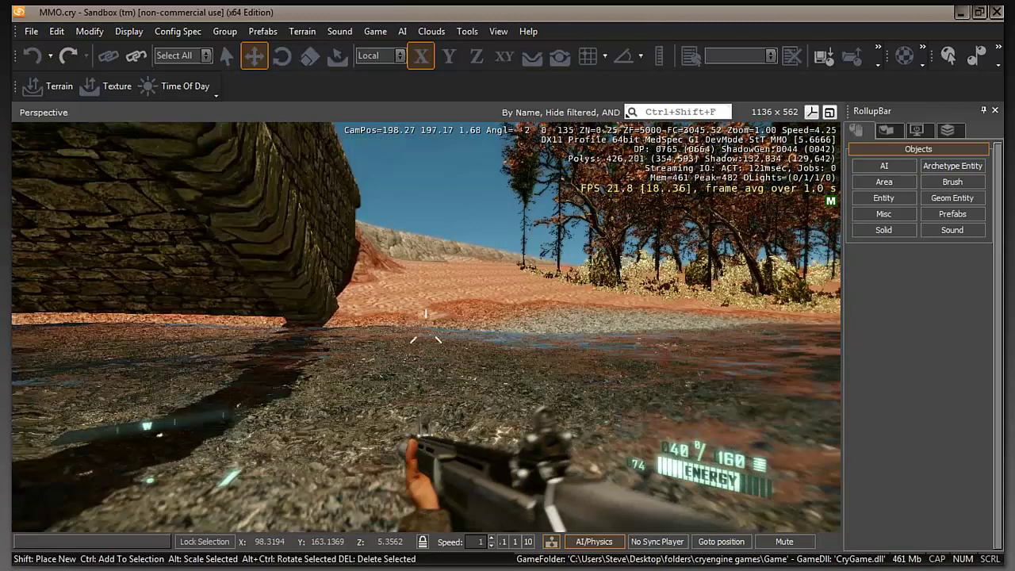
key("w")
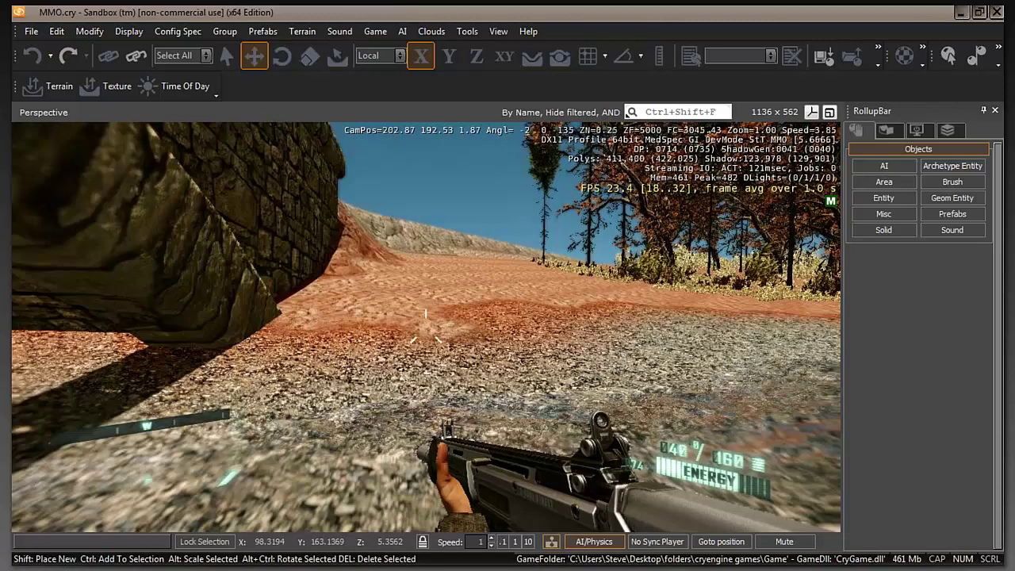
key("w")
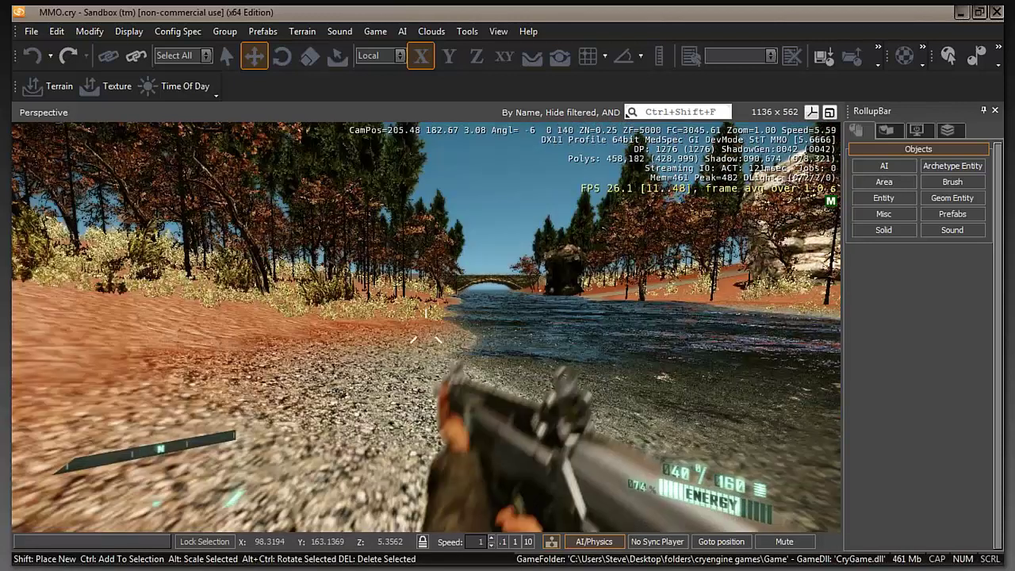
Step: Aim down the sights, fire a shot, and exit game mode back to the editor
right_click(426, 326)
left_click(425, 327)
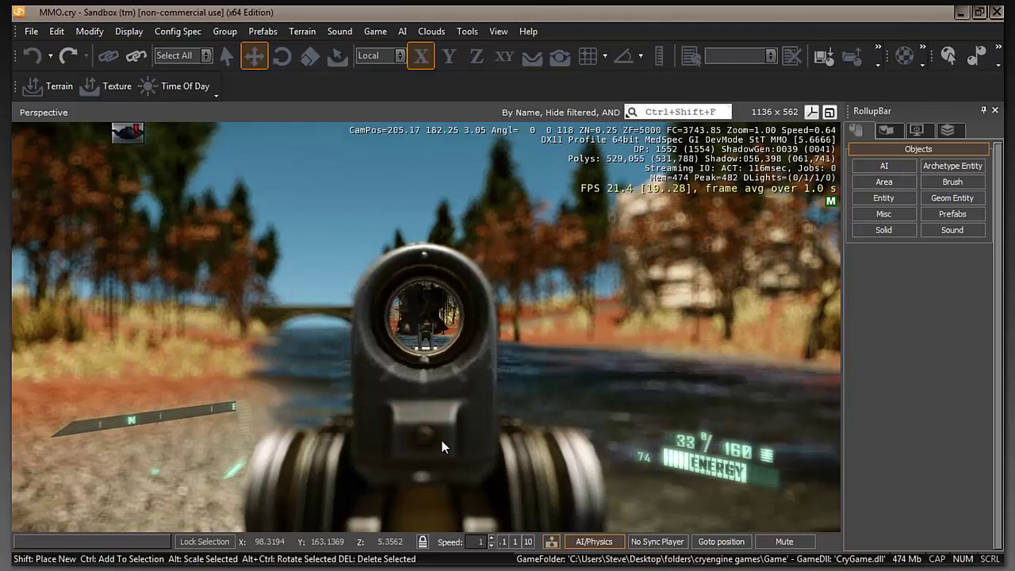
key("Escape")
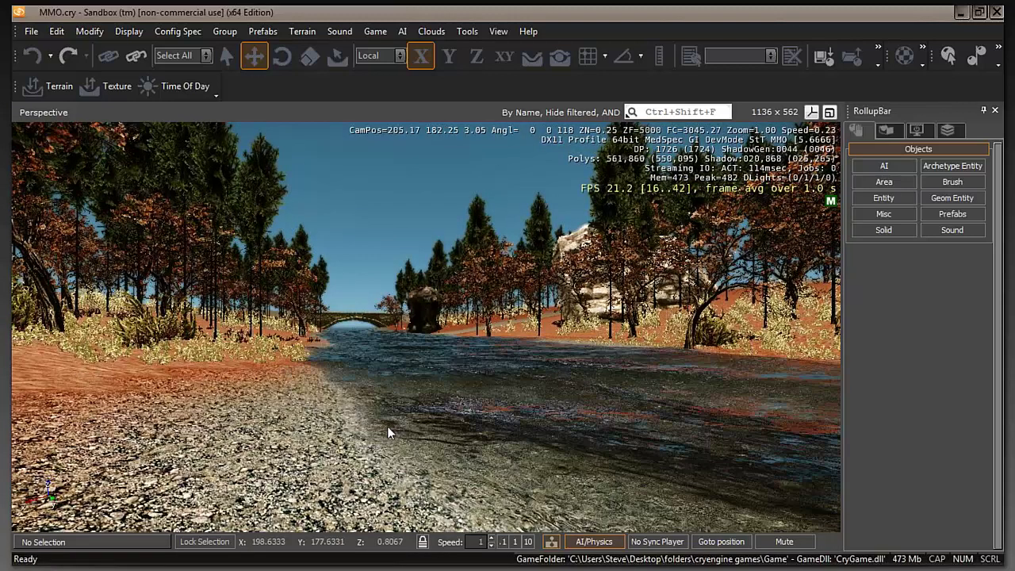
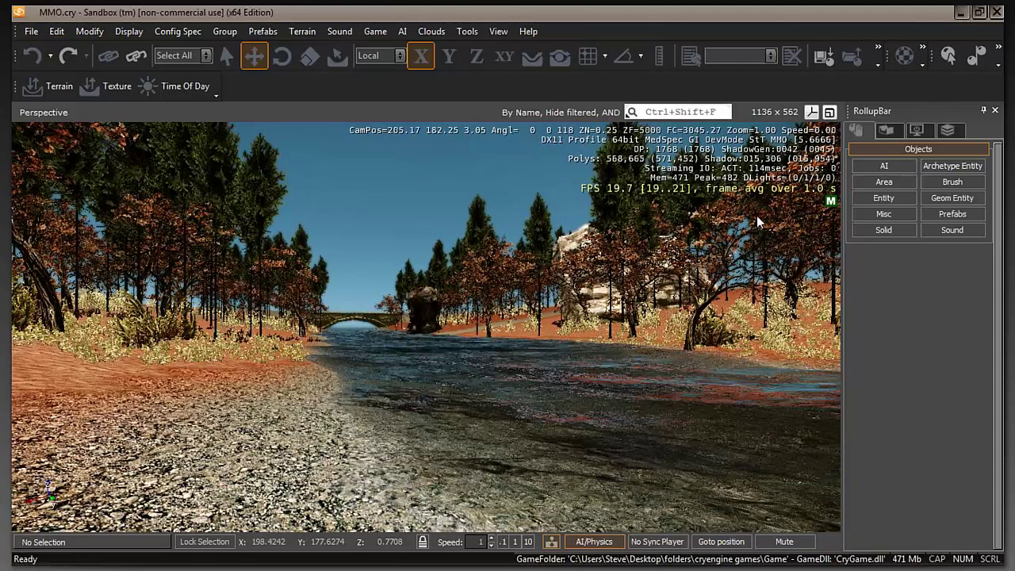
Step: Drag a Rain entity from the Environment entity category into the level beside the river
left_click(883, 198)
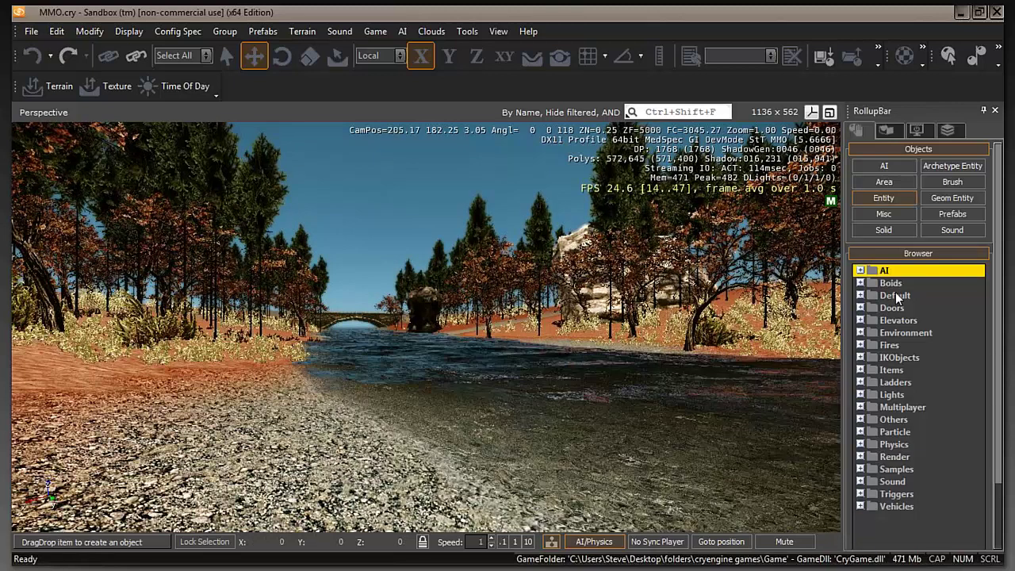
left_click(888, 457)
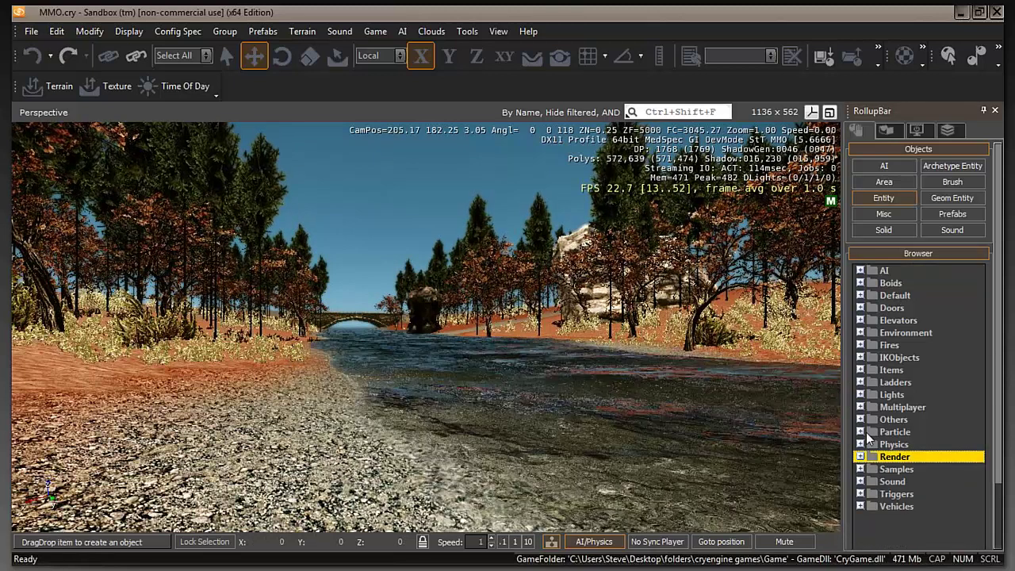
left_click(860, 333)
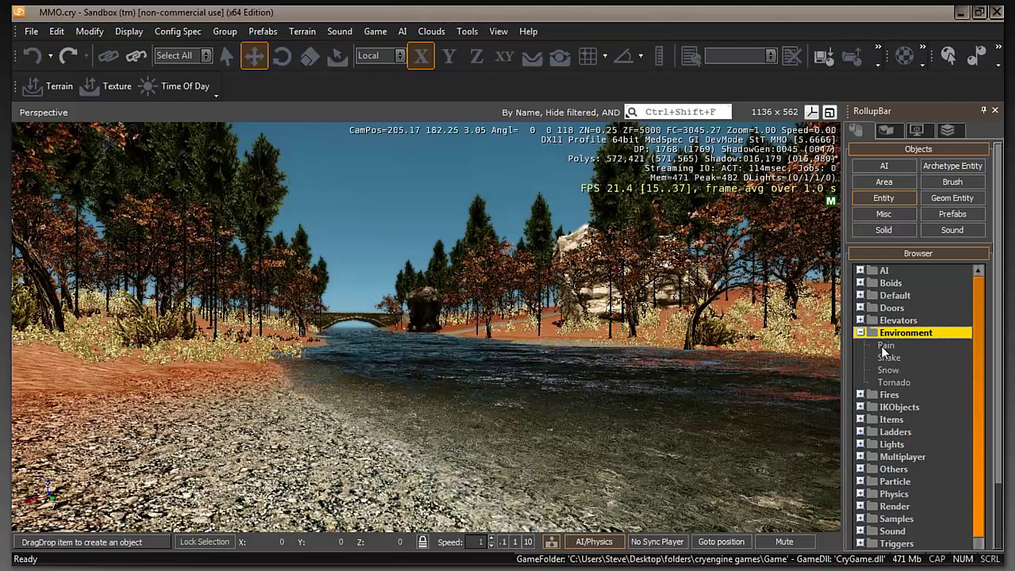
left_click(886, 346)
left_click_drag(885, 347, 346, 396)
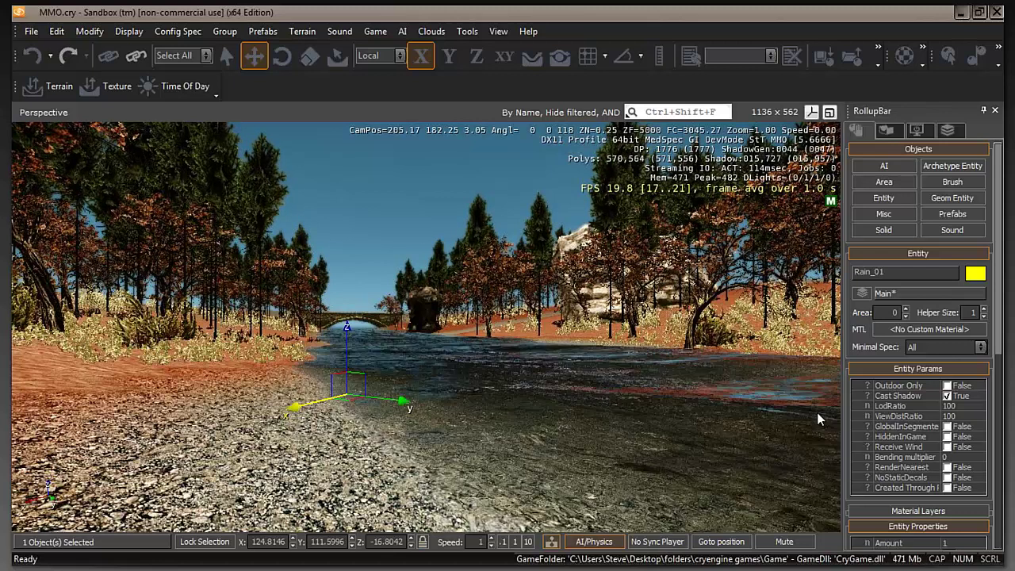
Step: Delete the selected Rain_01 entity and confirm the deletion
left_click_drag(997, 262, 1002, 309)
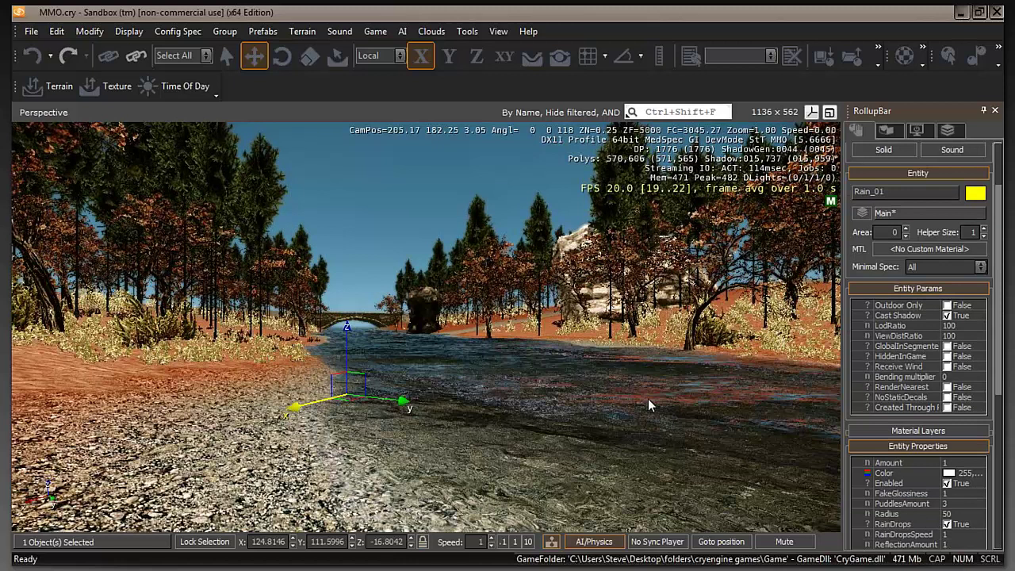
key("Delete")
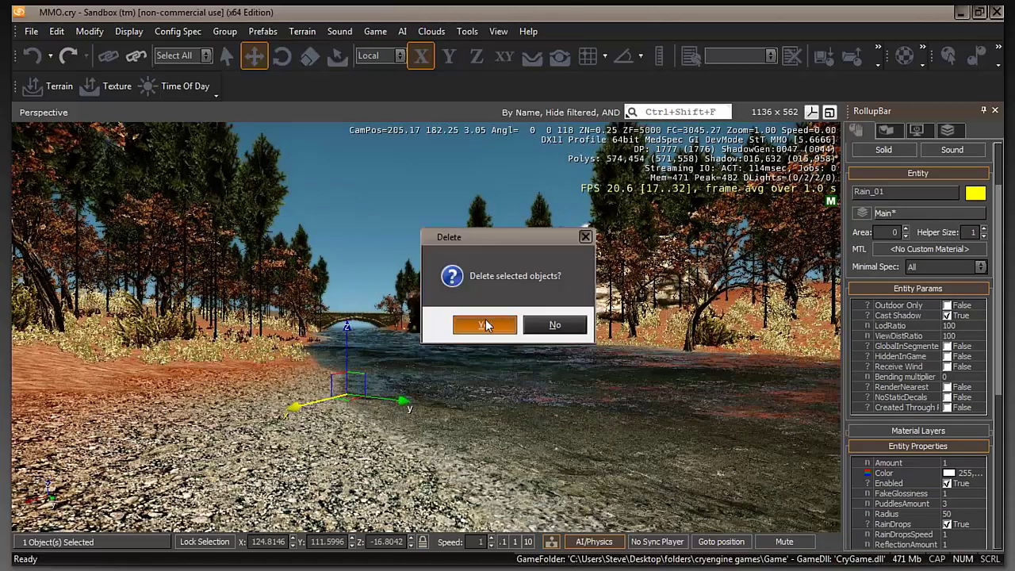
left_click(484, 325)
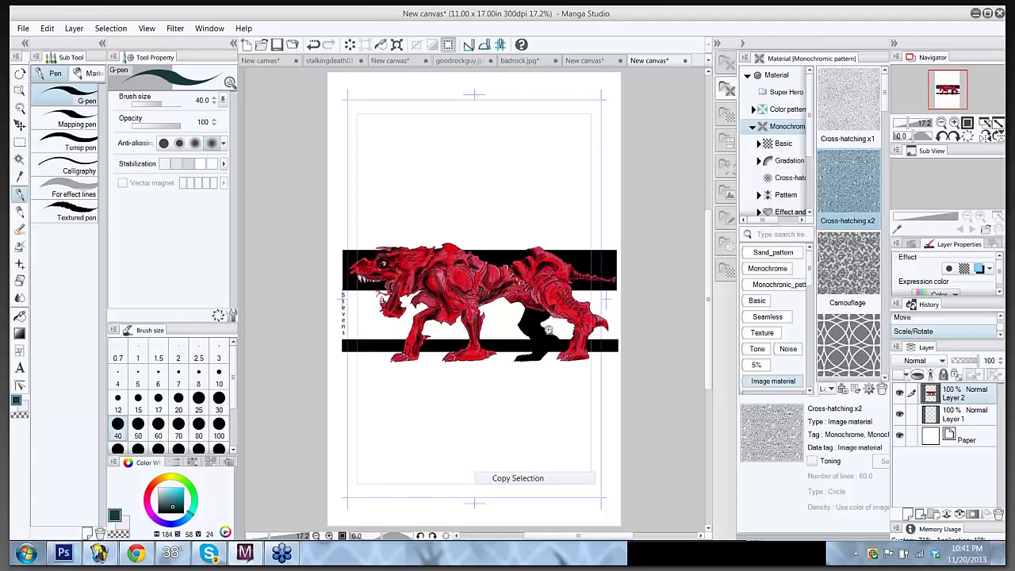
scroll(548, 329, "up", 3)
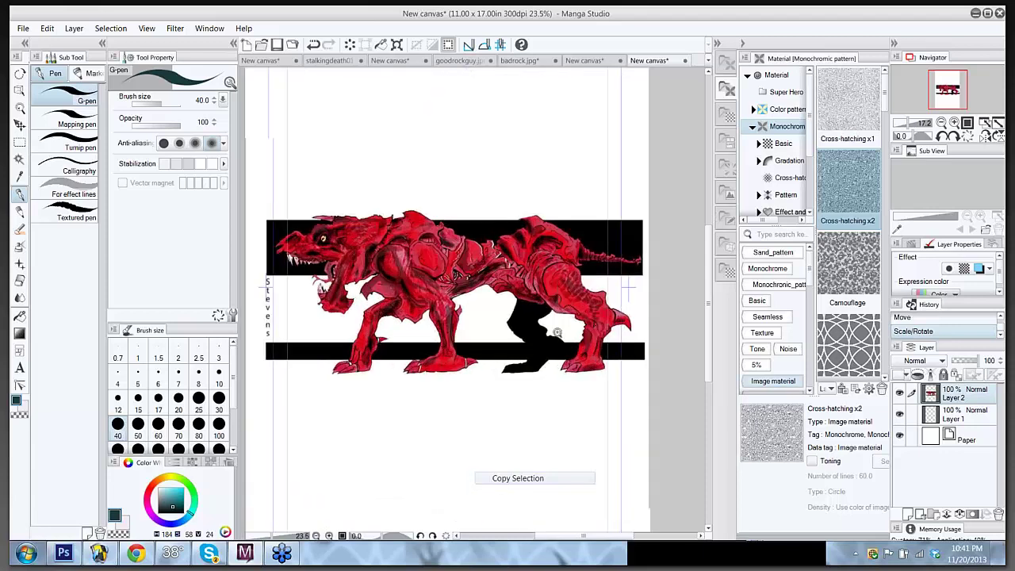
scroll(557, 333, "up", 1)
scroll(557, 332, "down", 2)
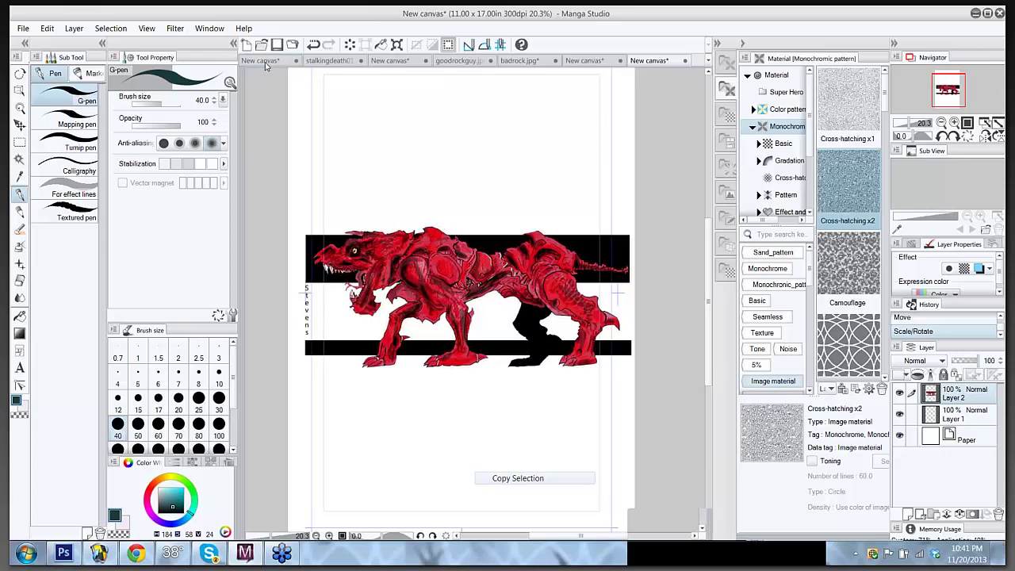
Step: Switch to the hyena canvas and ink strokes on the lower hyena's back, shoulder, hip, leg and head
left_click(263, 62)
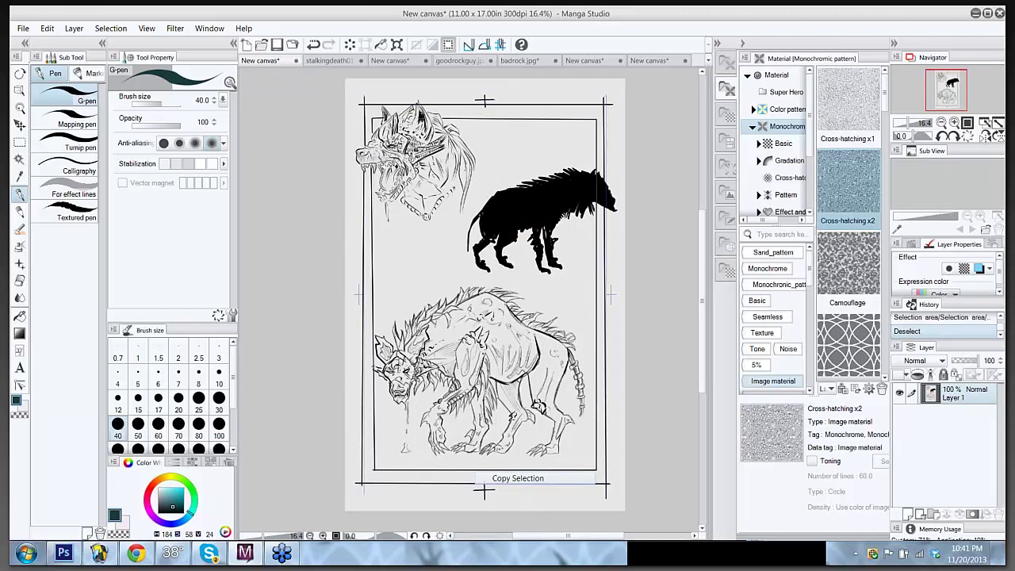
mouse_move(476, 325)
left_mouse_down()
mouse_move(485, 295)
mouse_move(509, 317)
mouse_move(495, 340)
mouse_move(509, 339)
mouse_move(490, 357)
mouse_move(507, 368)
mouse_move(492, 364)
mouse_move(494, 377)
mouse_move(535, 348)
mouse_move(517, 316)
mouse_move(534, 341)
mouse_move(508, 341)
mouse_move(526, 351)
left_mouse_up()
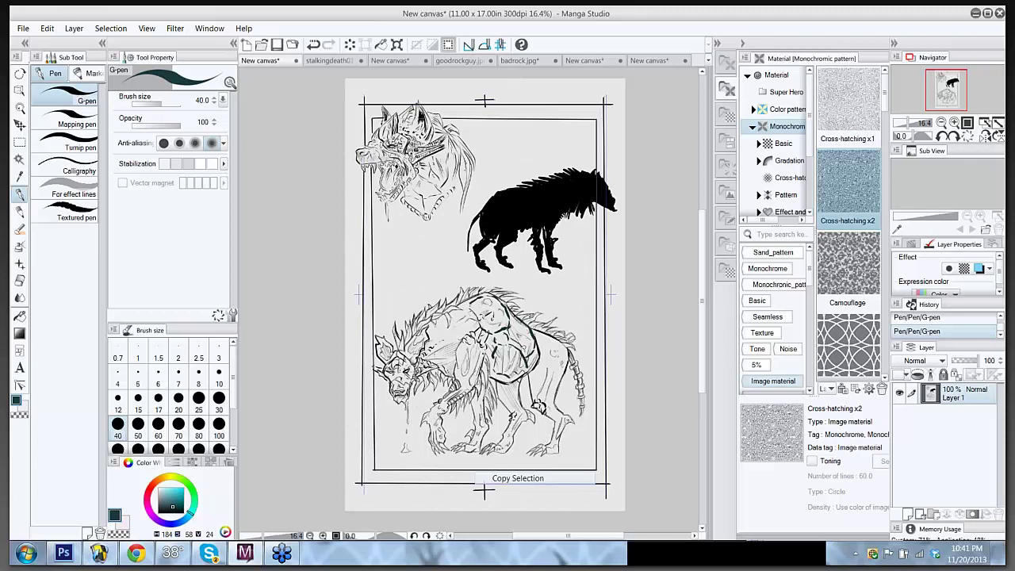
mouse_move(450, 313)
left_mouse_down()
mouse_move(477, 335)
mouse_move(433, 331)
mouse_move(468, 334)
mouse_move(437, 356)
mouse_move(452, 365)
mouse_move(453, 351)
mouse_move(434, 344)
left_mouse_up()
mouse_move(540, 331)
left_mouse_down()
mouse_move(557, 352)
mouse_move(535, 378)
mouse_move(557, 365)
mouse_move(544, 401)
mouse_move(533, 386)
mouse_move(541, 391)
left_mouse_up()
mouse_move(535, 386)
left_mouse_down()
mouse_move(531, 396)
mouse_move(559, 418)
left_mouse_up()
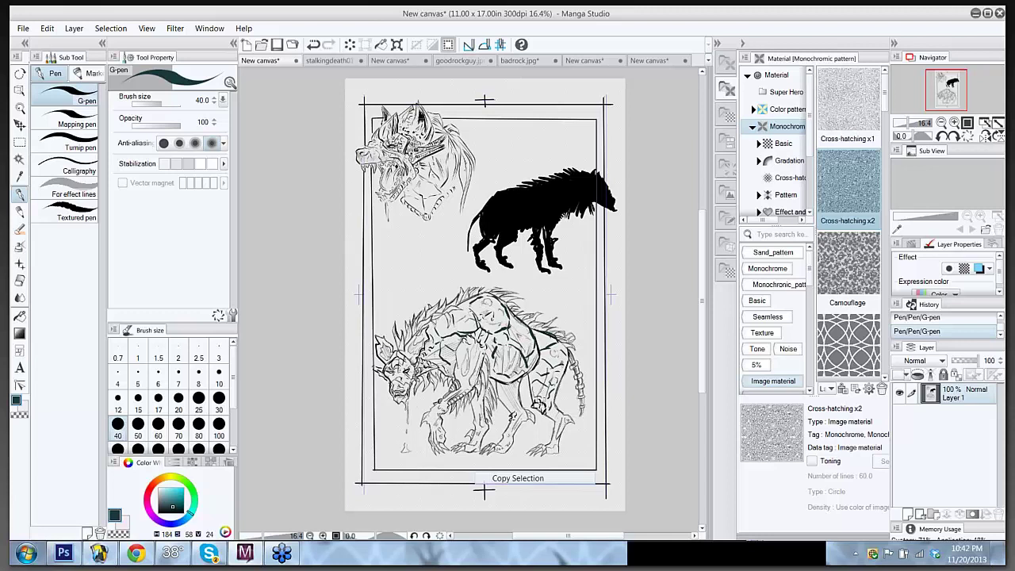
left_click_drag(509, 383, 509, 412)
mouse_move(520, 399)
left_mouse_down()
mouse_move(512, 412)
mouse_move(510, 394)
left_mouse_up()
mouse_move(466, 349)
left_mouse_down()
mouse_move(458, 373)
mouse_move(476, 354)
mouse_move(474, 365)
mouse_move(451, 388)
mouse_move(462, 354)
mouse_move(459, 383)
mouse_move(467, 379)
left_mouse_up()
mouse_move(473, 377)
left_mouse_down()
mouse_move(456, 396)
mouse_move(398, 378)
left_mouse_up()
mouse_move(404, 359)
left_mouse_down()
mouse_move(398, 373)
mouse_move(401, 362)
left_mouse_up()
mouse_move(410, 364)
left_mouse_down()
mouse_move(399, 386)
mouse_move(410, 378)
mouse_move(409, 387)
left_mouse_up()
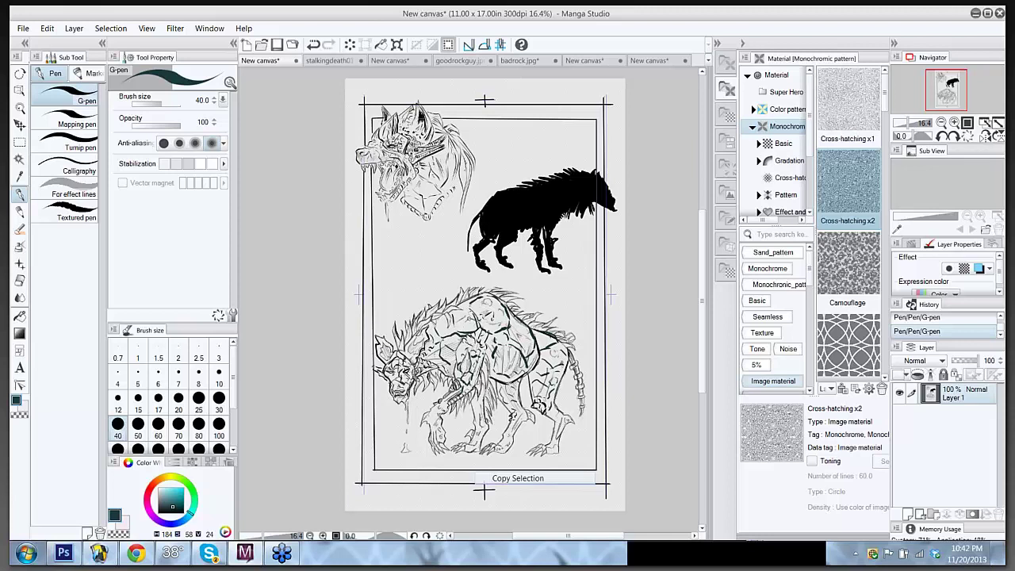
Step: Add more ink on the lower hyena's back, body, front leg and haunch, plus a speck on the black hyena
left_click_drag(468, 310, 482, 323)
mouse_move(507, 394)
left_mouse_down()
mouse_move(560, 422)
mouse_move(556, 443)
mouse_move(509, 436)
mouse_move(520, 417)
mouse_move(480, 419)
mouse_move(481, 405)
mouse_move(434, 406)
mouse_move(436, 427)
left_mouse_up()
mouse_move(433, 431)
left_mouse_down()
mouse_move(448, 402)
mouse_move(441, 426)
left_mouse_up()
left_click_drag(437, 434, 443, 426)
left_click_drag(433, 342, 440, 333)
left_click_drag(436, 341, 465, 306)
left_click_drag(461, 314, 470, 304)
mouse_move(498, 362)
left_mouse_down()
mouse_move(507, 350)
mouse_move(518, 356)
mouse_move(512, 370)
left_mouse_up()
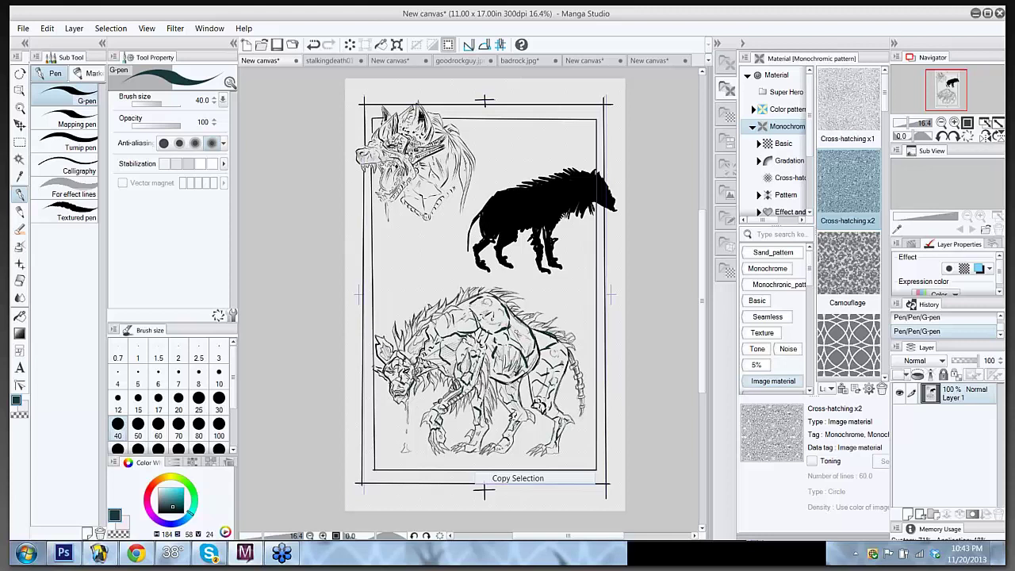
left_click_drag(557, 341, 565, 335)
mouse_move(562, 341)
left_mouse_down()
mouse_move(570, 333)
mouse_move(561, 365)
left_mouse_up()
left_click_drag(544, 183, 508, 187)
Step: Undo and redo the last stroke, then hatch the lower hyena's back, chest, body and leg
key("ctrl+z")
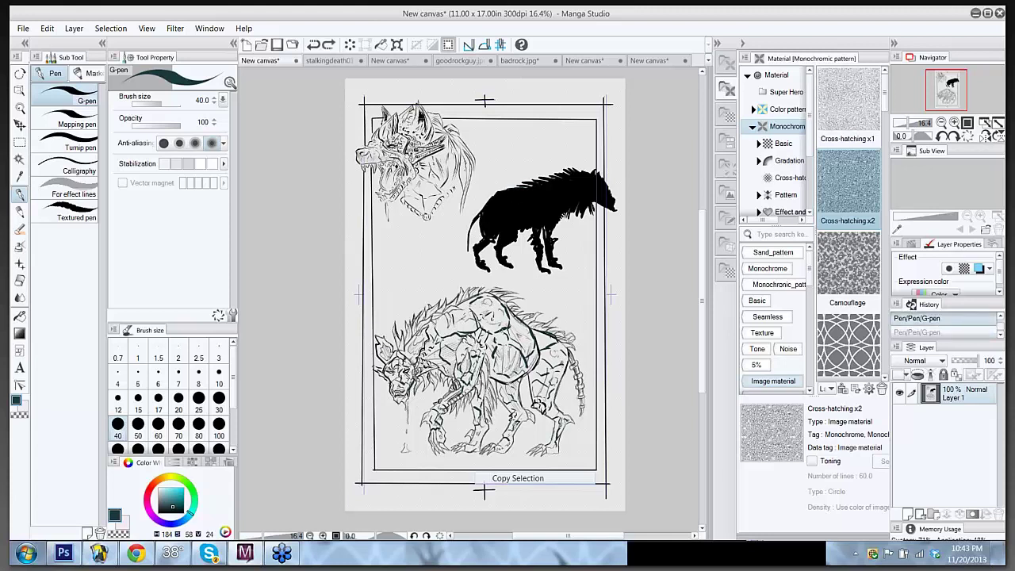
key("ctrl+y")
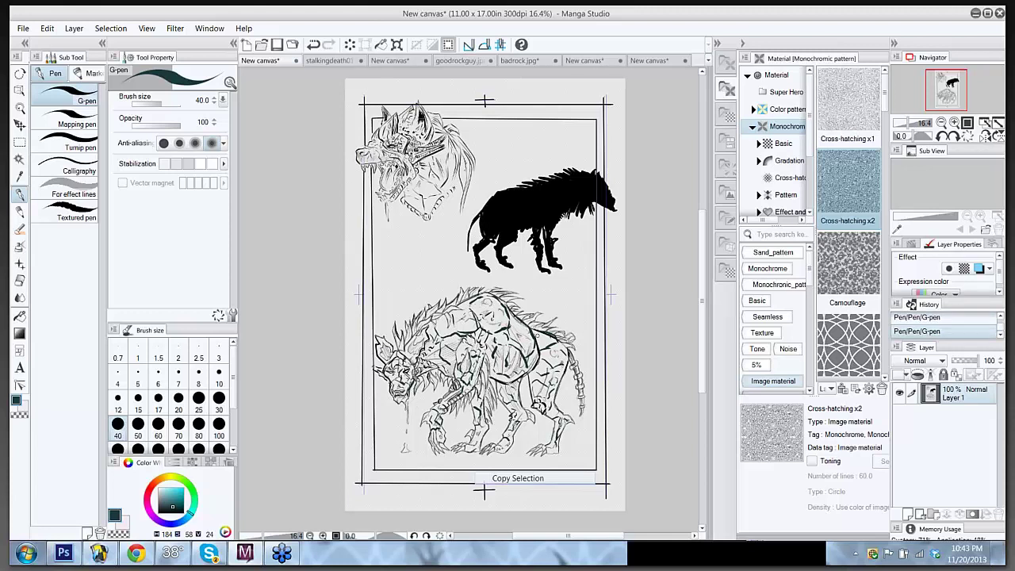
left_click_drag(539, 352, 563, 341)
mouse_move(541, 354)
left_mouse_down()
mouse_move(533, 379)
mouse_move(552, 374)
mouse_move(536, 380)
mouse_move(557, 384)
mouse_move(547, 415)
left_mouse_up()
mouse_move(498, 388)
left_mouse_down()
mouse_move(518, 394)
mouse_move(449, 390)
mouse_move(456, 394)
left_mouse_up()
left_click_drag(468, 387, 464, 396)
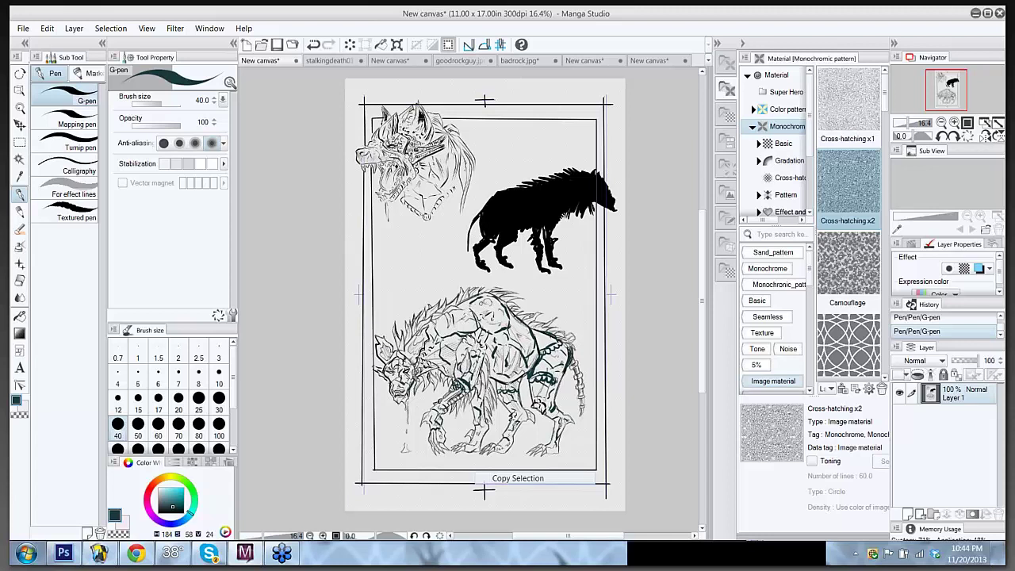
Step: Create a new 11 x 17 in, 300 dpi manga draft canvas from the File menu
left_click(23, 29)
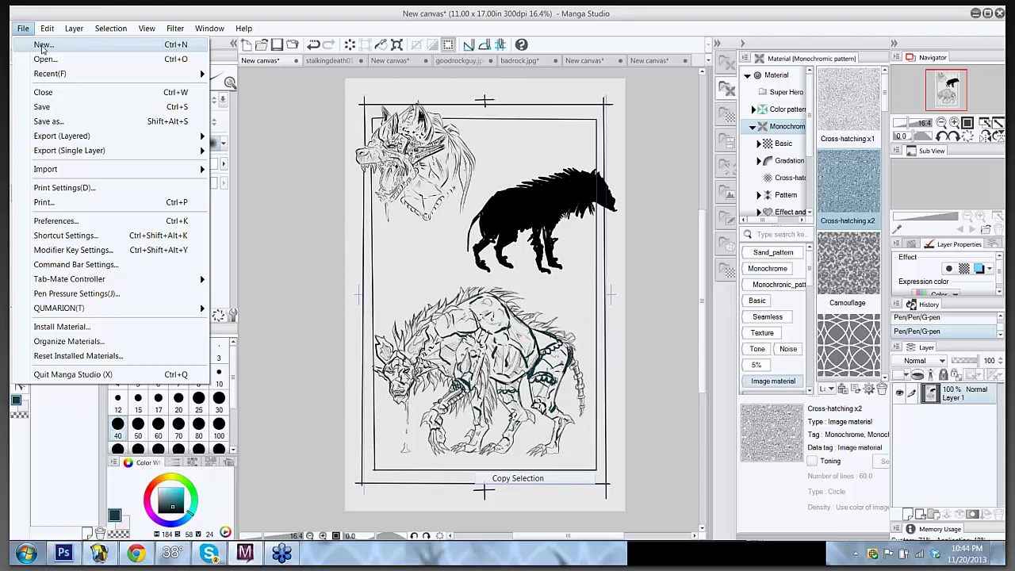
left_click(40, 47)
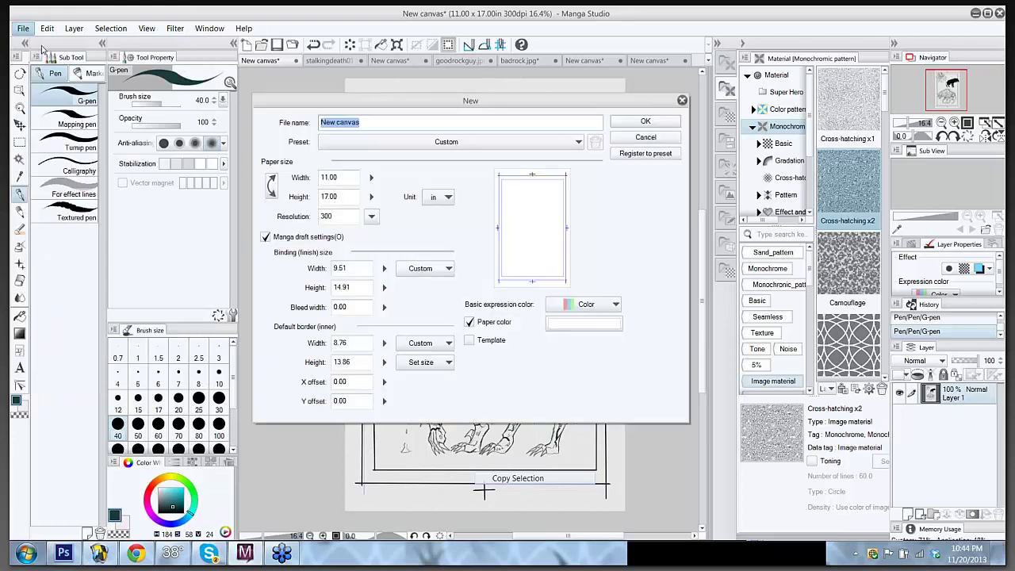
key("Return")
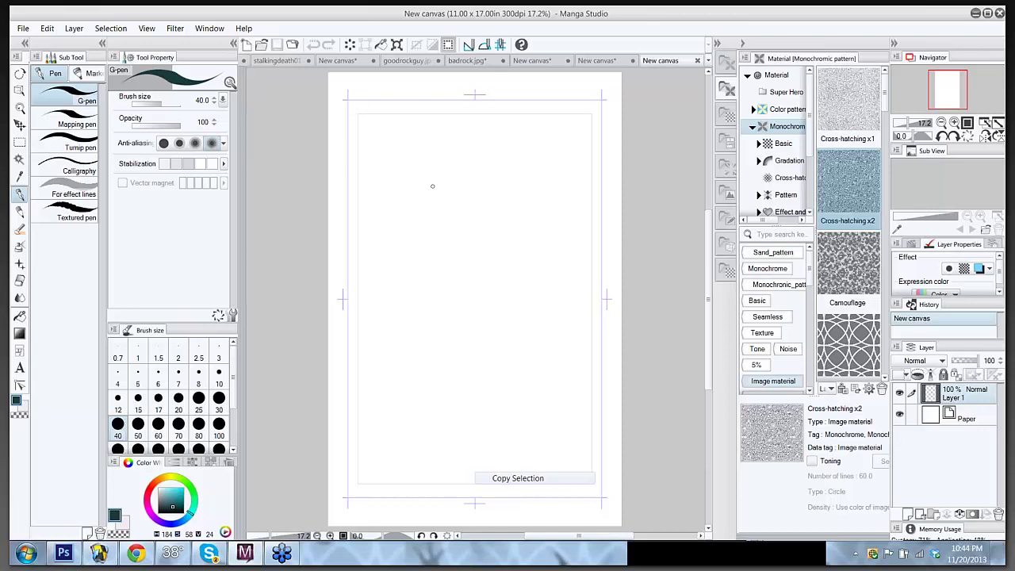
Step: Sketch the robot's box-like head with a curved top, left-side strokes, head details and strokes below the torso
left_click_drag(478, 189, 501, 189)
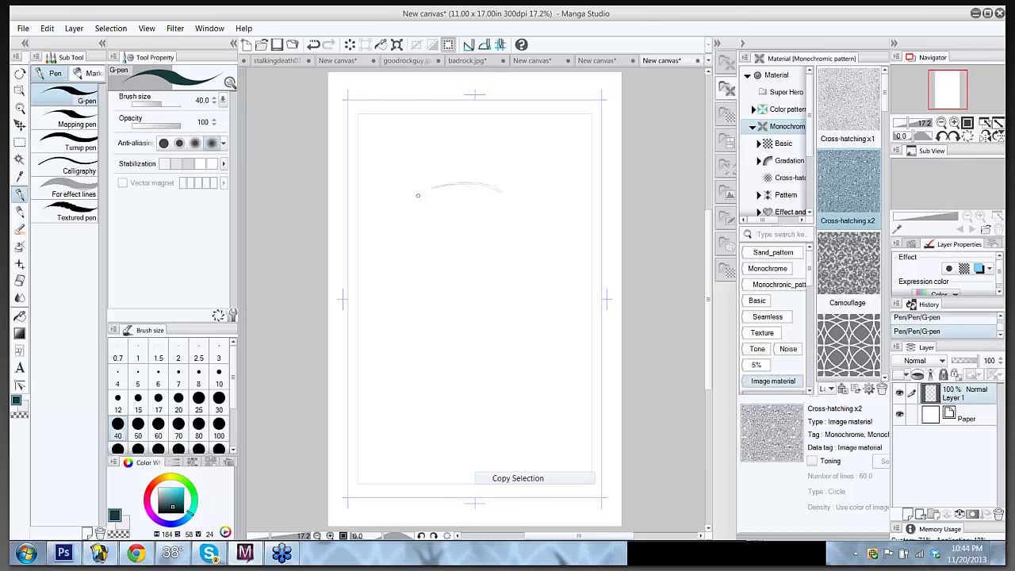
left_click_drag(418, 195, 425, 216)
left_click_drag(499, 190, 508, 217)
left_click_drag(440, 227, 498, 224)
mouse_move(460, 155)
left_mouse_down()
mouse_move(463, 190)
mouse_move(475, 155)
mouse_move(475, 179)
mouse_move(455, 162)
mouse_move(482, 169)
mouse_move(479, 179)
mouse_move(459, 155)
mouse_move(446, 178)
mouse_move(454, 174)
mouse_move(457, 188)
mouse_move(446, 183)
mouse_move(451, 173)
mouse_move(435, 186)
mouse_move(511, 208)
left_mouse_up()
mouse_move(442, 187)
left_mouse_down()
mouse_move(435, 222)
mouse_move(424, 179)
mouse_move(417, 205)
mouse_move(404, 204)
mouse_move(419, 222)
mouse_move(456, 193)
mouse_move(468, 193)
mouse_move(475, 217)
mouse_move(461, 225)
mouse_move(495, 221)
mouse_move(476, 206)
mouse_move(476, 217)
mouse_move(469, 195)
mouse_move(484, 196)
mouse_move(471, 176)
mouse_move(480, 176)
mouse_move(474, 189)
mouse_move(483, 166)
left_mouse_up()
left_click_drag(478, 166, 480, 180)
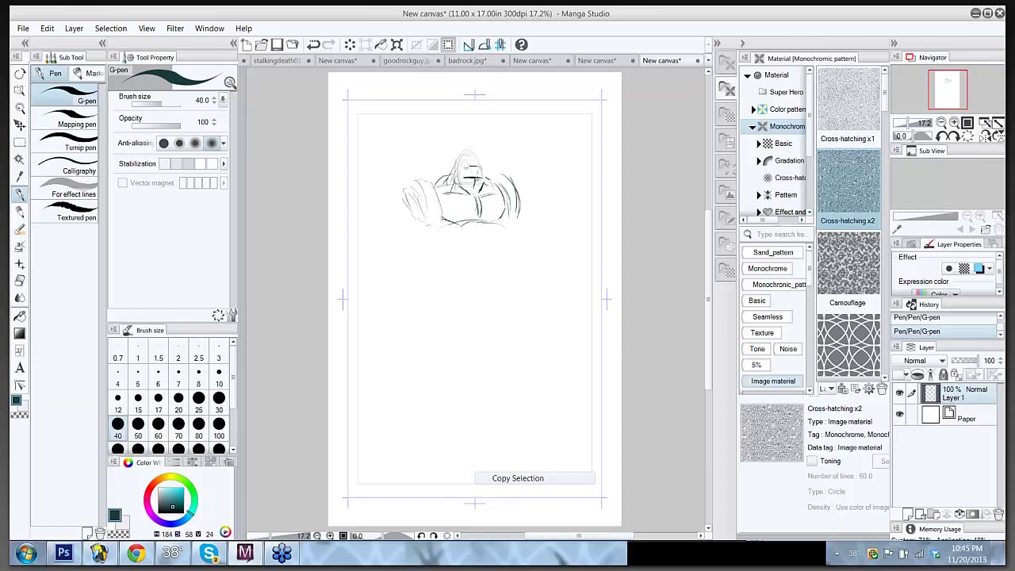
mouse_move(463, 231)
left_mouse_down()
mouse_move(487, 240)
mouse_move(455, 232)
mouse_move(491, 238)
left_mouse_up()
Step: Look through the red creature, stalkingdeath01.jpg and grey monster canvases, then close the grey monster canvas
left_click(594, 61)
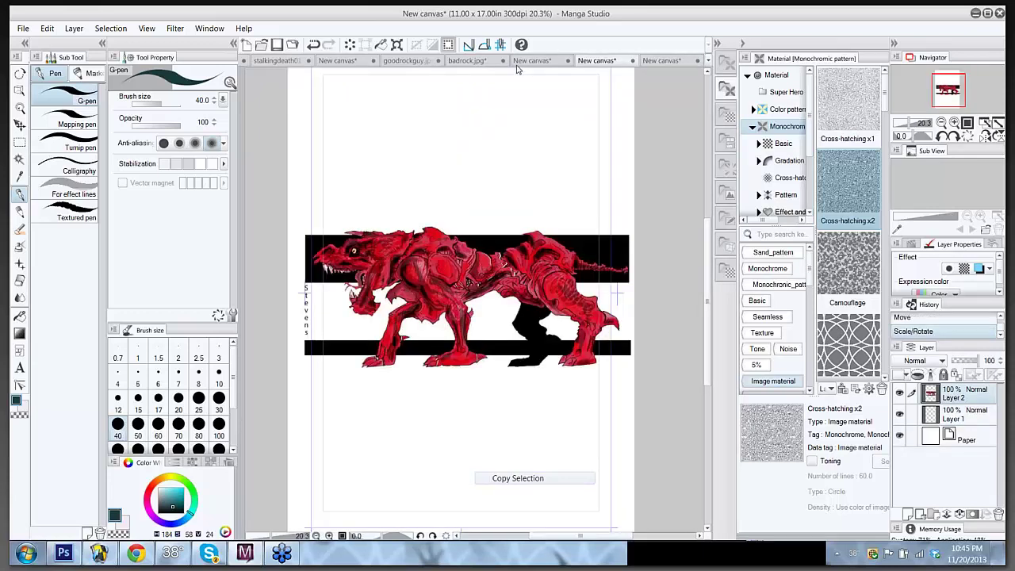
left_click(518, 67)
left_click(287, 67)
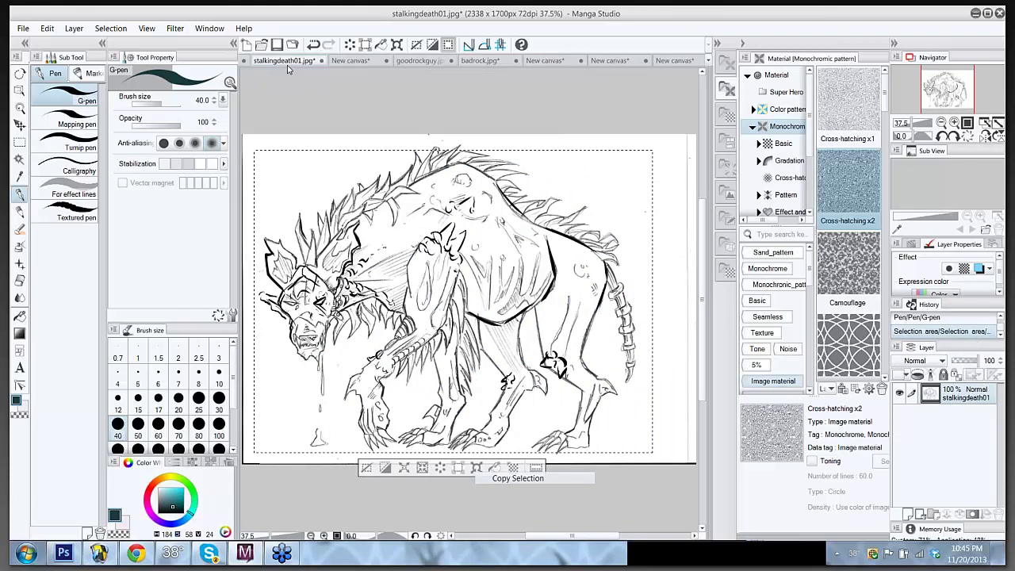
left_click(343, 64)
left_click(373, 61)
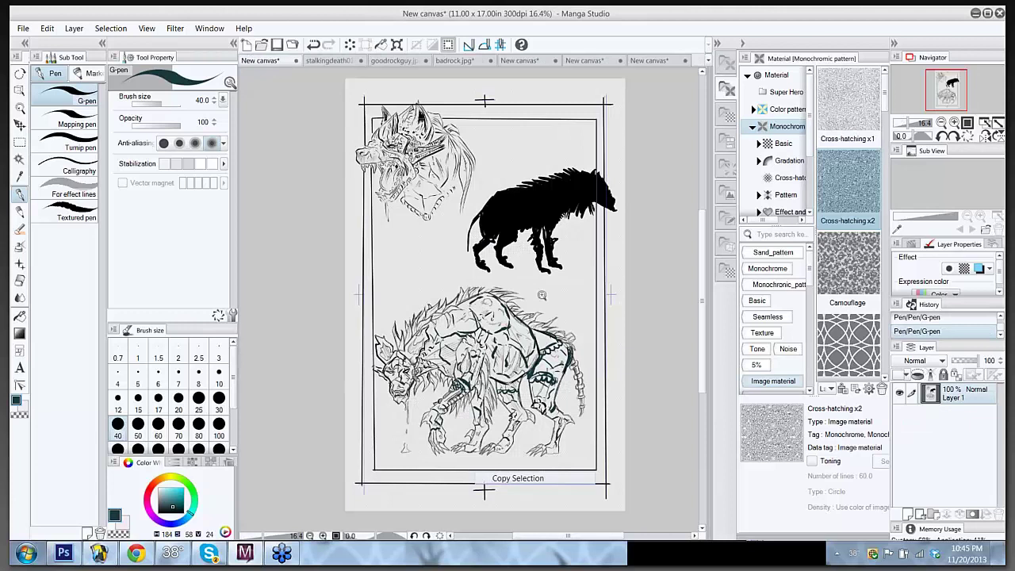
Step: Zoom in on the hyena drawings, fit the page to the view, and return to the robot sketch
left_click_drag(541, 295, 552, 297)
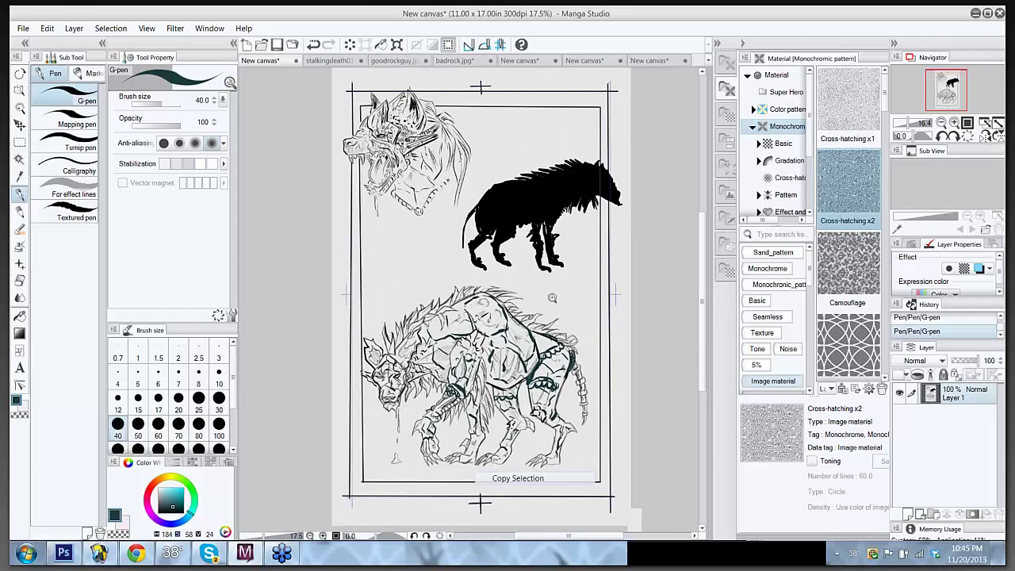
left_click_drag(552, 297, 557, 270)
key("ctrl+0")
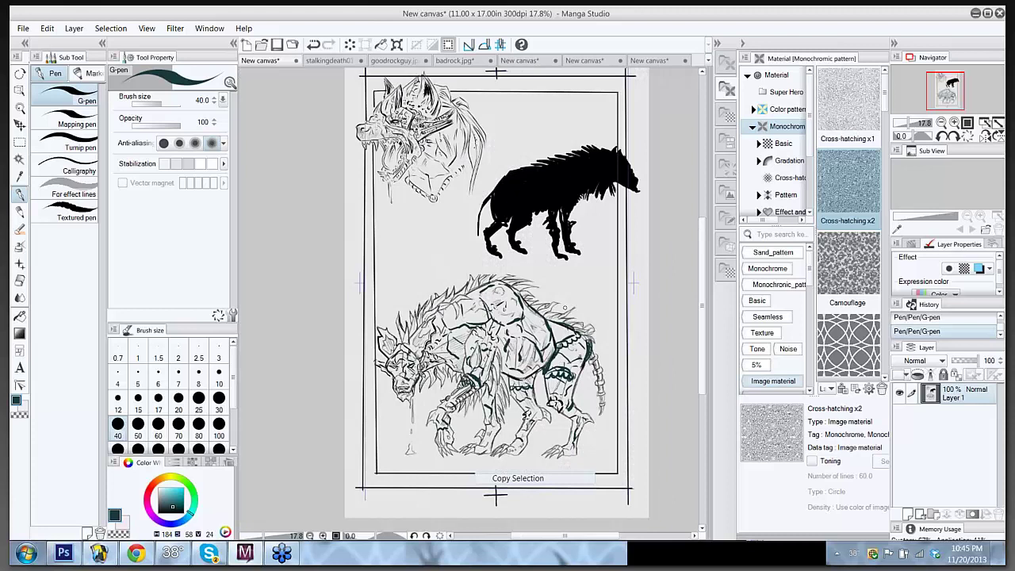
left_click(646, 62)
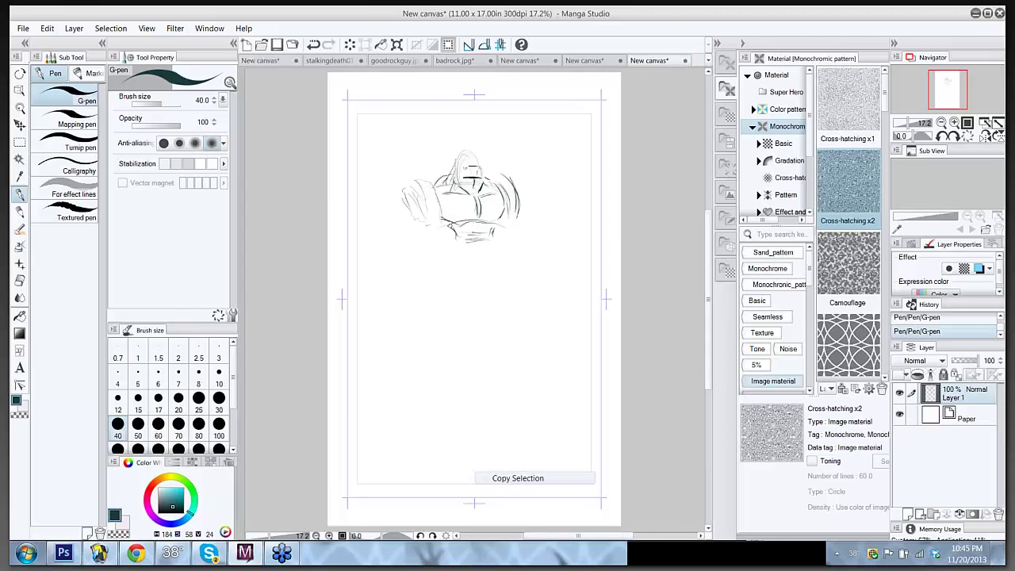
Step: Draw the lower torso, pole-like legs under both wheels, and the axle between them
mouse_move(478, 226)
left_mouse_down()
mouse_move(461, 244)
mouse_move(479, 251)
mouse_move(465, 255)
mouse_move(479, 261)
mouse_move(476, 273)
mouse_move(485, 261)
mouse_move(487, 272)
mouse_move(478, 256)
mouse_move(470, 274)
mouse_move(470, 255)
left_mouse_up()
mouse_move(461, 249)
left_mouse_down()
mouse_move(482, 250)
mouse_move(492, 274)
mouse_move(461, 272)
mouse_move(504, 264)
mouse_move(502, 277)
mouse_move(522, 273)
mouse_move(458, 268)
mouse_move(464, 275)
mouse_move(441, 260)
mouse_move(438, 275)
mouse_move(458, 274)
mouse_move(441, 273)
mouse_move(455, 281)
mouse_move(447, 275)
mouse_move(461, 313)
left_mouse_up()
left_click_drag(455, 278, 474, 318)
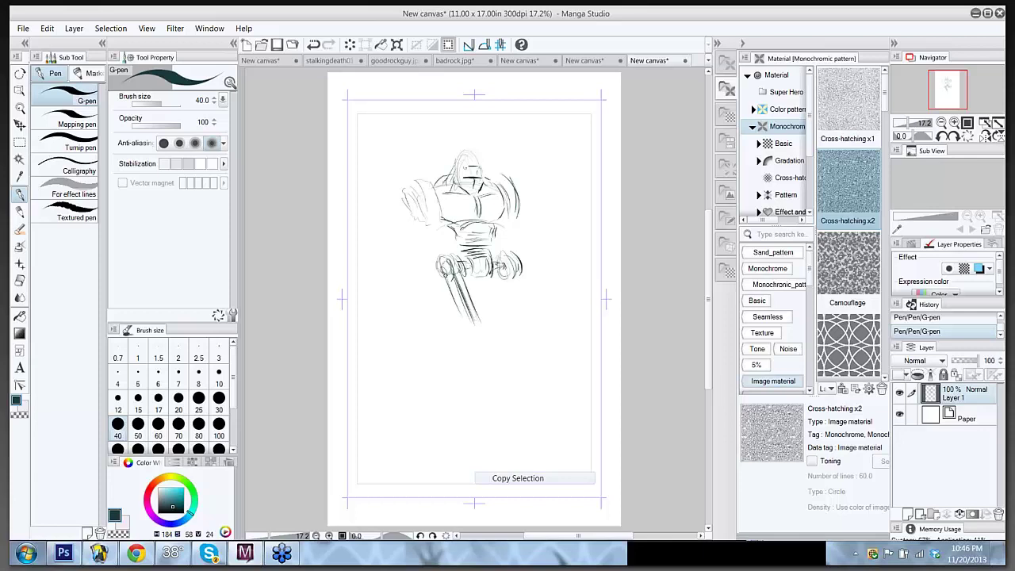
mouse_move(447, 273)
left_mouse_down()
mouse_move(443, 298)
mouse_move(466, 335)
left_mouse_up()
left_click_drag(449, 299, 481, 334)
left_click_drag(501, 278, 527, 335)
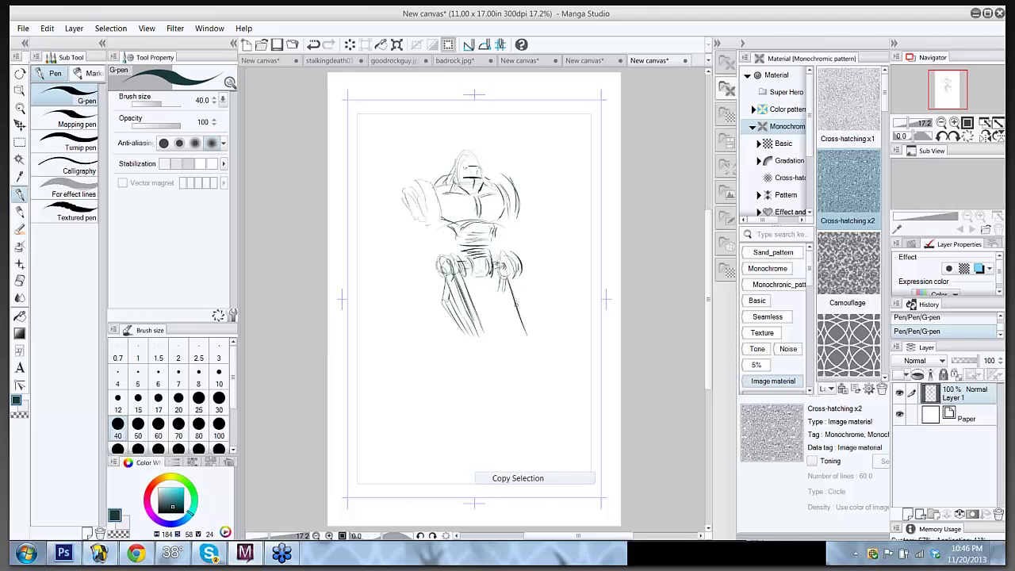
left_click_drag(513, 273, 531, 325)
left_click_drag(501, 291, 517, 322)
left_click_drag(467, 279, 492, 278)
Step: Shape rounded feet on both legs and darken the left and right hip joints
mouse_move(464, 331)
left_mouse_down()
mouse_move(485, 328)
mouse_move(467, 326)
left_mouse_up()
mouse_move(461, 342)
left_mouse_down()
mouse_move(488, 339)
mouse_move(464, 331)
mouse_move(449, 369)
left_mouse_up()
left_click_drag(468, 344, 458, 364)
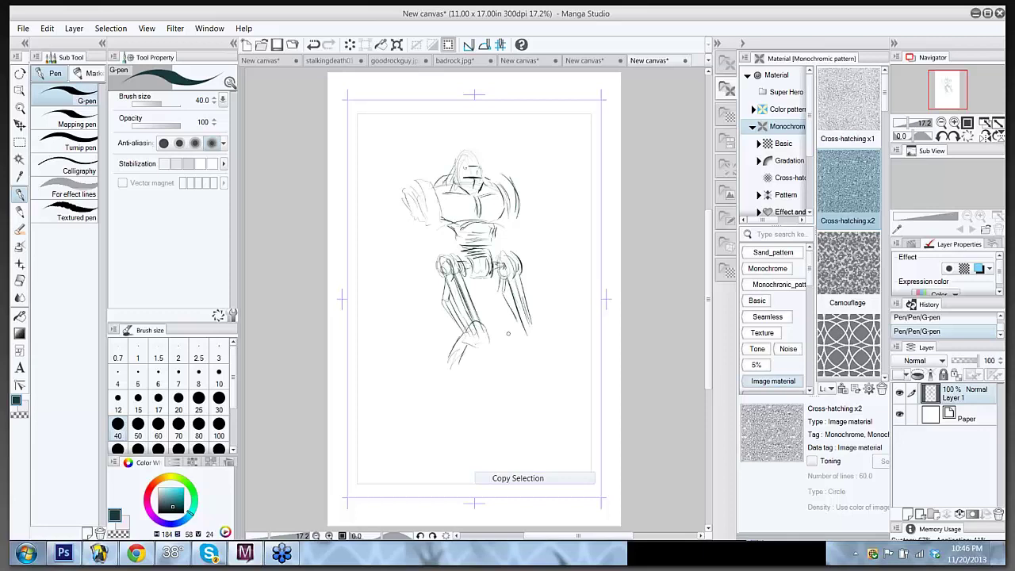
mouse_move(520, 327)
left_mouse_down()
mouse_move(537, 333)
mouse_move(455, 361)
left_mouse_up()
mouse_move(436, 328)
left_mouse_down()
mouse_move(446, 357)
mouse_move(455, 348)
mouse_move(443, 355)
left_mouse_up()
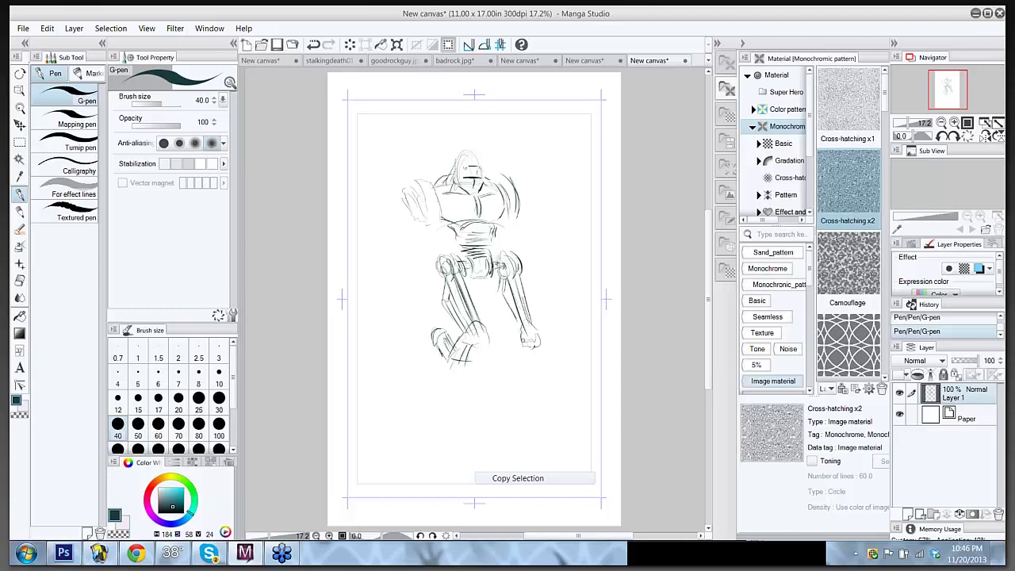
mouse_move(539, 331)
left_mouse_down()
mouse_move(546, 343)
mouse_move(555, 320)
mouse_move(541, 341)
left_mouse_up()
mouse_move(494, 268)
left_mouse_down()
mouse_move(501, 260)
mouse_move(505, 274)
mouse_move(436, 258)
mouse_move(442, 275)
left_mouse_up()
left_click_drag(440, 261, 463, 260)
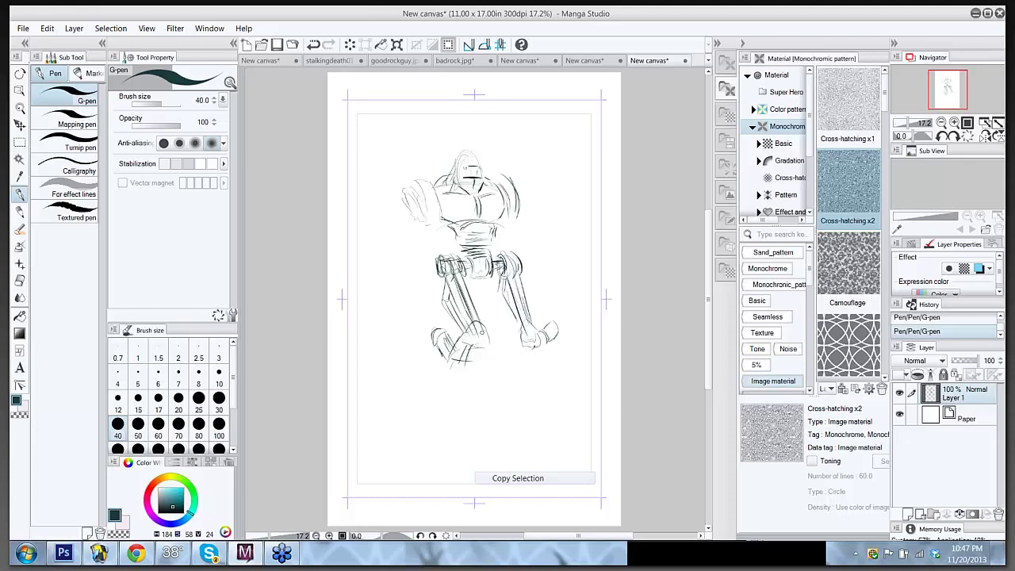
Step: Add knee detail, draw and darken the shins, and sketch hand strokes and another leg
mouse_move(479, 330)
left_mouse_down()
mouse_move(468, 358)
mouse_move(466, 342)
mouse_move(460, 406)
left_mouse_up()
left_click_drag(466, 363, 463, 407)
left_click_drag(476, 345, 471, 421)
mouse_move(464, 366)
left_mouse_down()
mouse_move(459, 412)
mouse_move(456, 381)
left_mouse_up()
mouse_move(452, 357)
left_mouse_down()
mouse_move(474, 365)
mouse_move(447, 372)
mouse_move(444, 434)
mouse_move(479, 449)
left_mouse_up()
left_click_drag(484, 369, 491, 428)
mouse_move(520, 345)
left_mouse_down()
mouse_move(558, 346)
mouse_move(520, 432)
mouse_move(555, 433)
left_mouse_up()
mouse_move(555, 366)
left_mouse_down()
mouse_move(561, 422)
mouse_move(555, 405)
mouse_move(527, 429)
mouse_move(551, 432)
mouse_move(559, 418)
mouse_move(541, 426)
left_mouse_up()
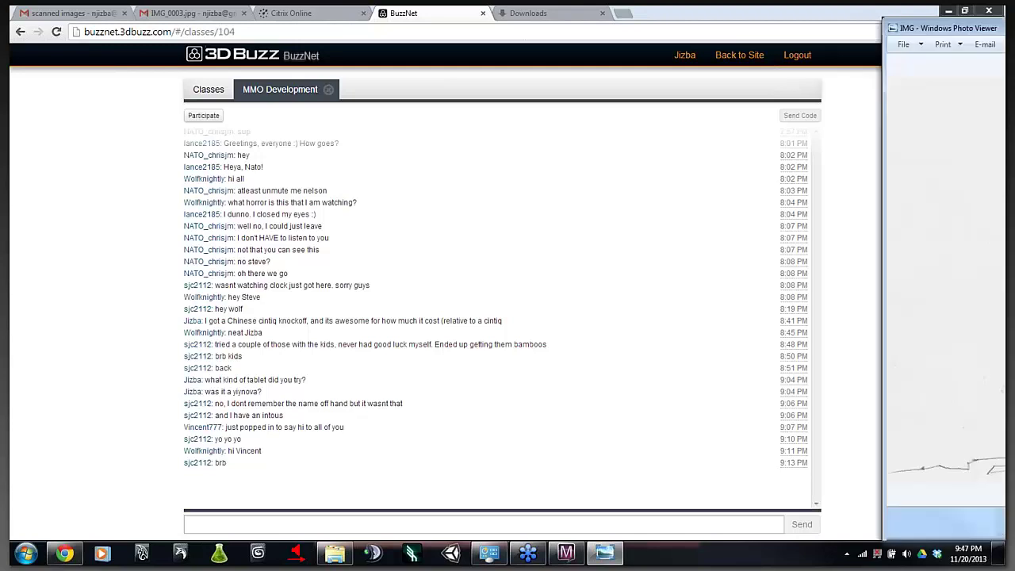
Step: Drag the Windows Photo Viewer window over the Chrome chat page
mouse_move(1014, 14)
left_mouse_down()
mouse_move(334, 11)
mouse_move(374, 2)
left_mouse_up()
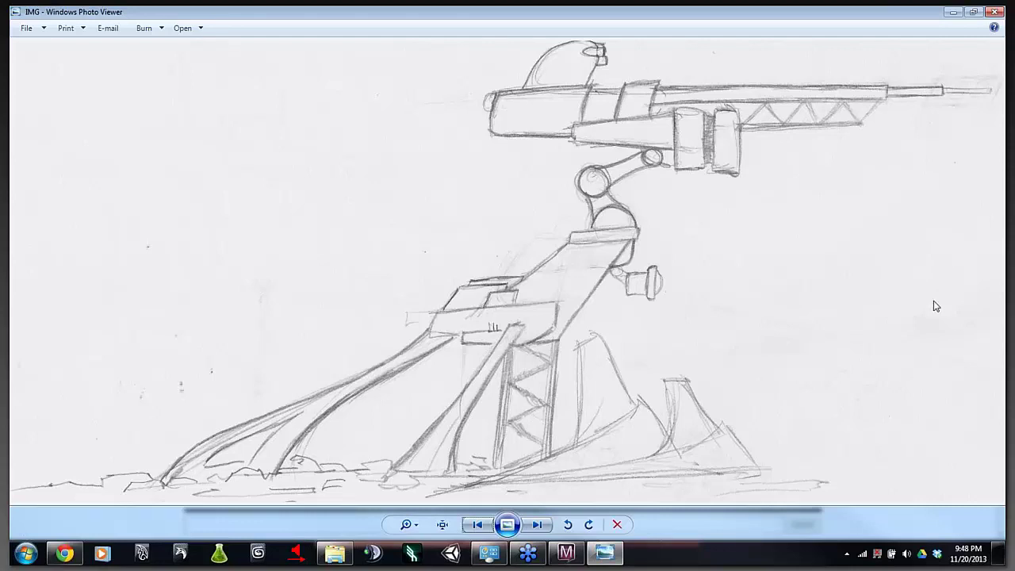
Step: Page through the reference sketches back to the robot turret drawing, then open the Dropbox folder from the tray
left_click(539, 529)
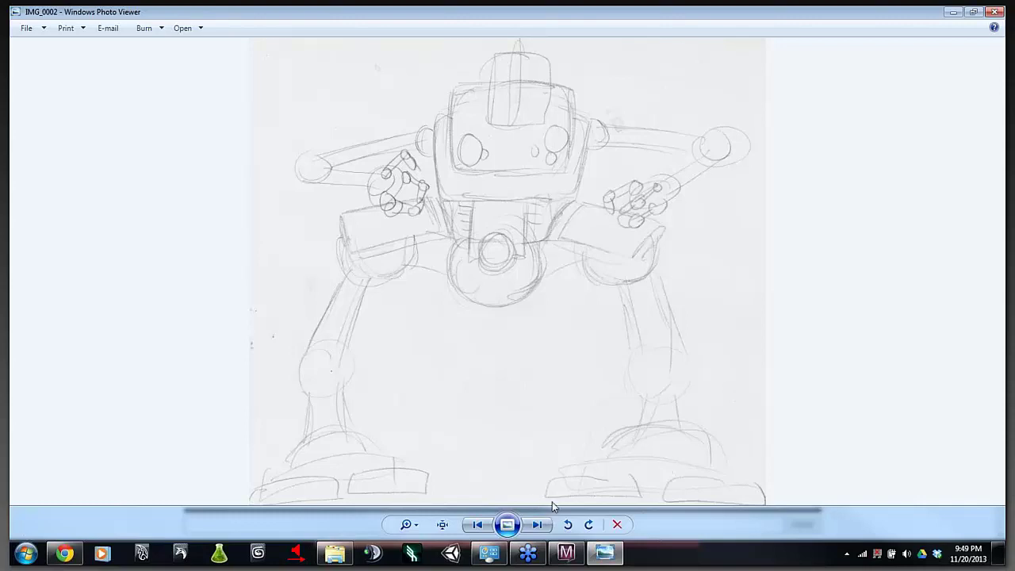
left_click(542, 531)
left_click(538, 527)
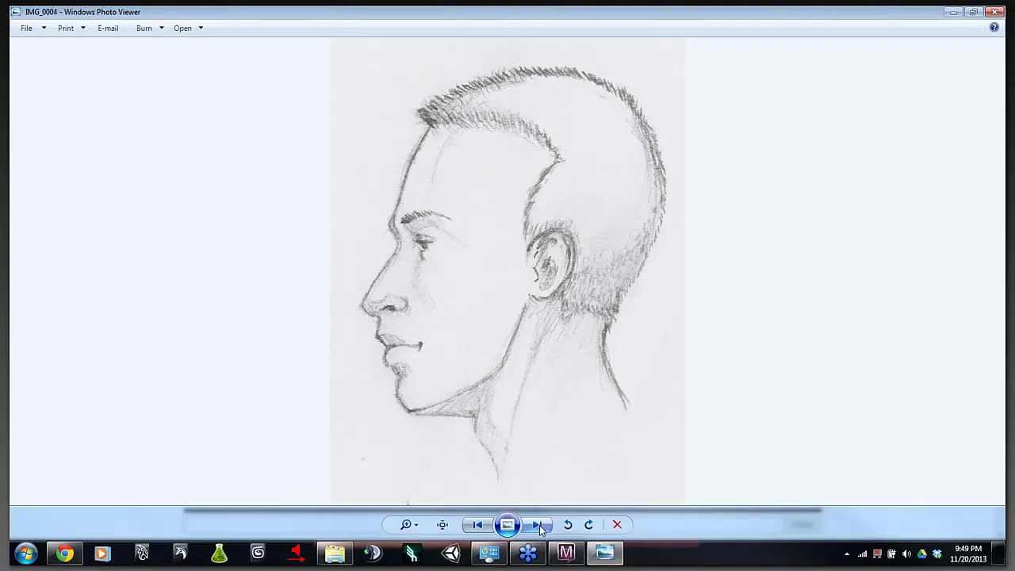
left_click(478, 525)
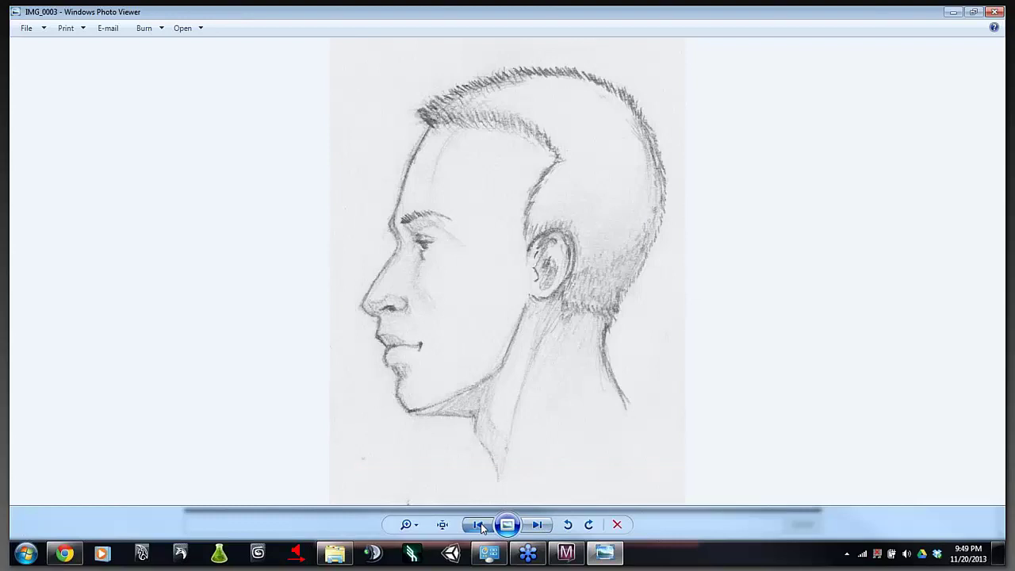
left_click(478, 525)
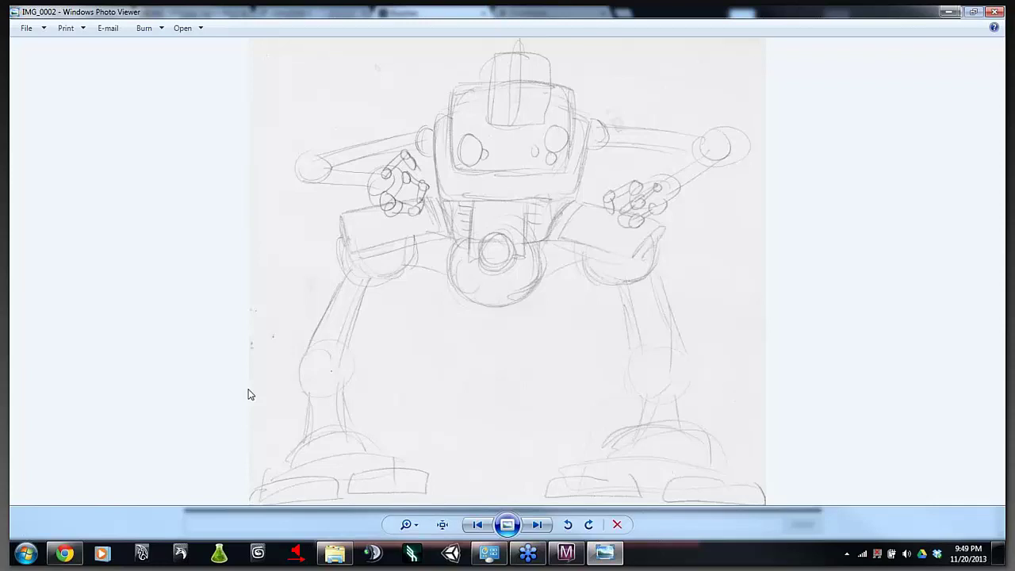
left_click(477, 526)
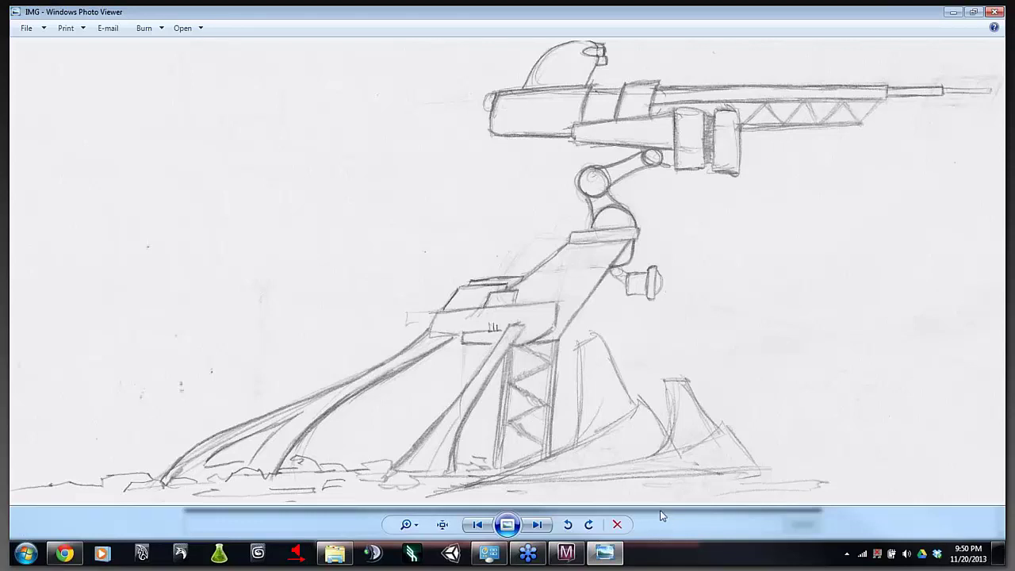
left_click(937, 554)
left_click(861, 519)
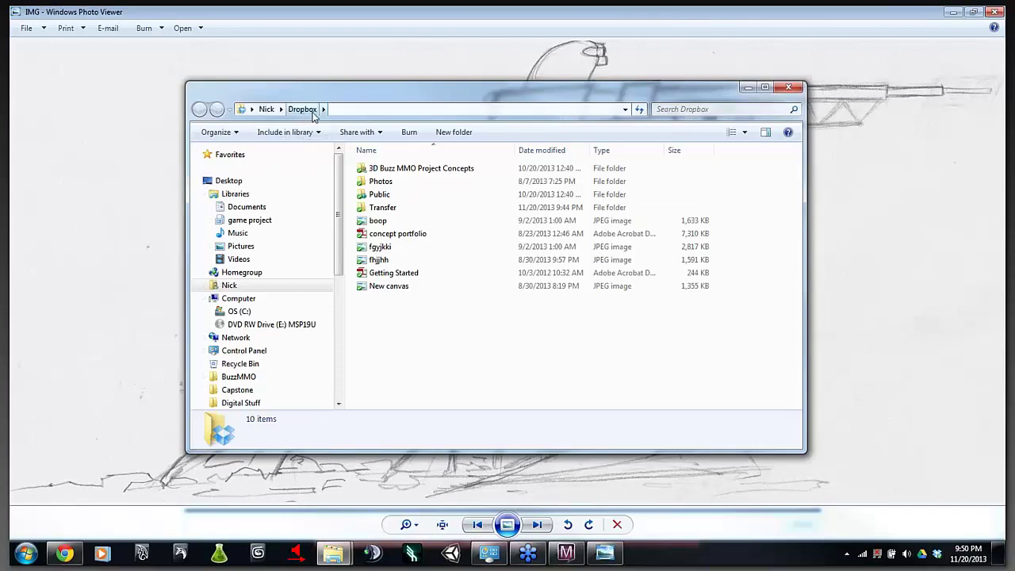
Step: Open the 3D Buzz MMO Project Concepts folder in a new Explorer window
left_click(391, 172)
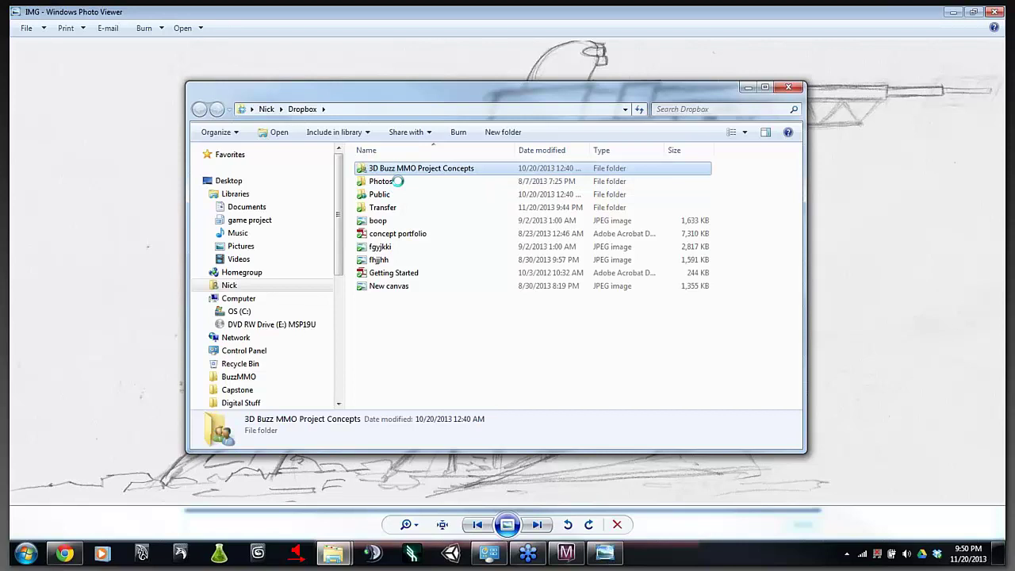
right_click(401, 181)
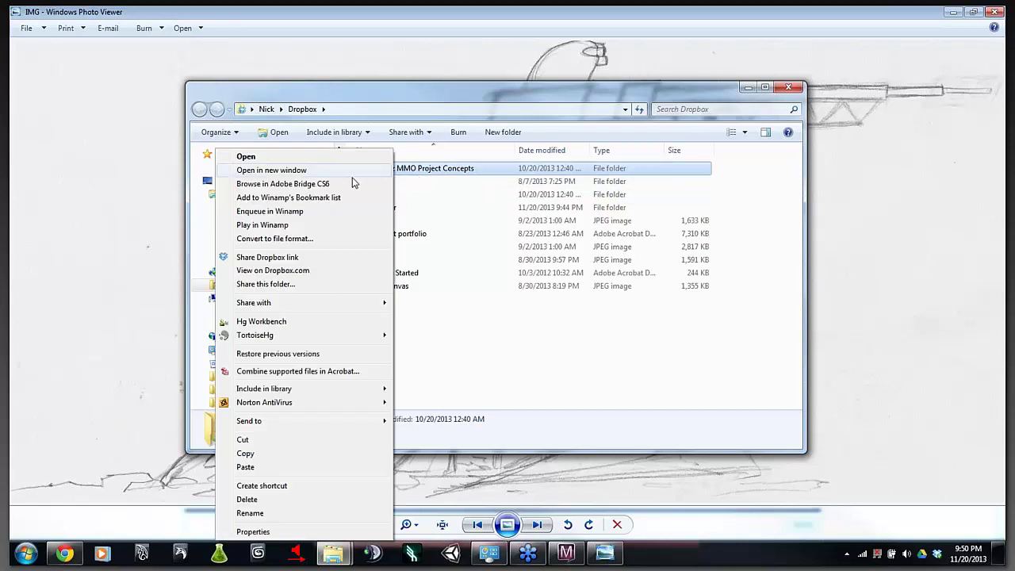
left_click(322, 171)
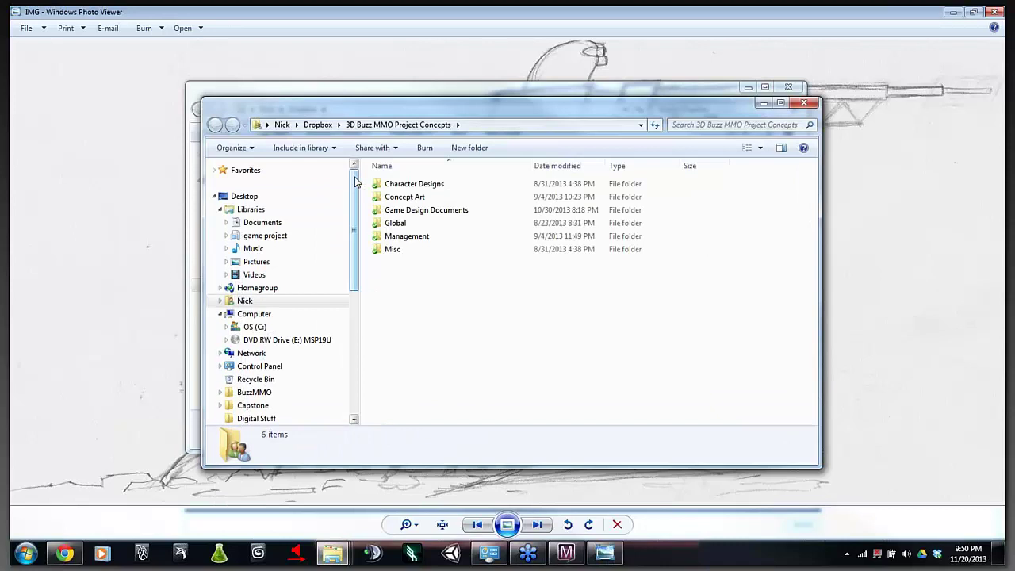
Step: Place the concepts folder window beside the Dropbox window, then return to the CryEngine level
left_click_drag(372, 114, 514, 233)
left_click_drag(471, 97, 390, 52)
left_click(681, 216)
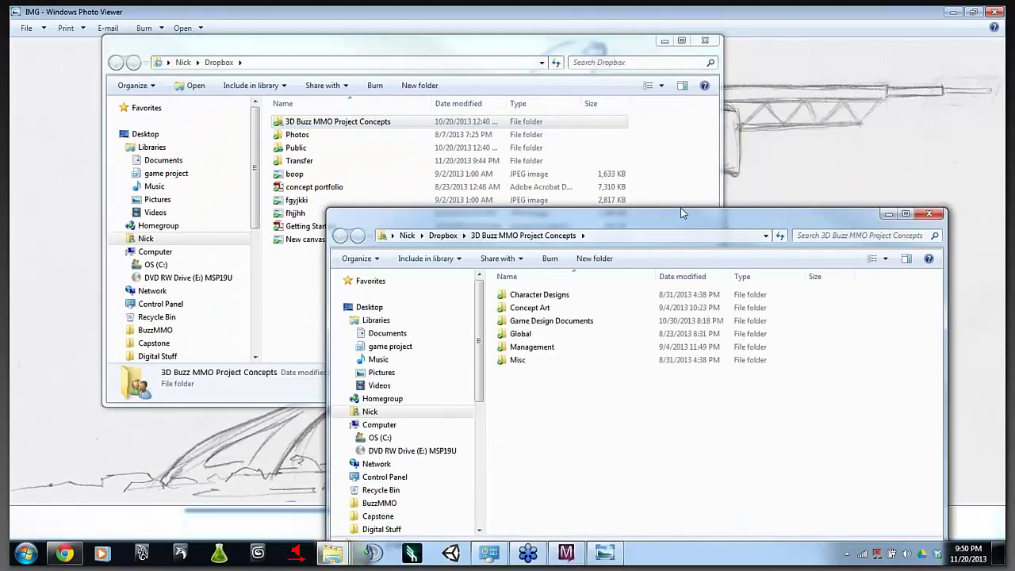
left_click_drag(682, 213, 683, 170)
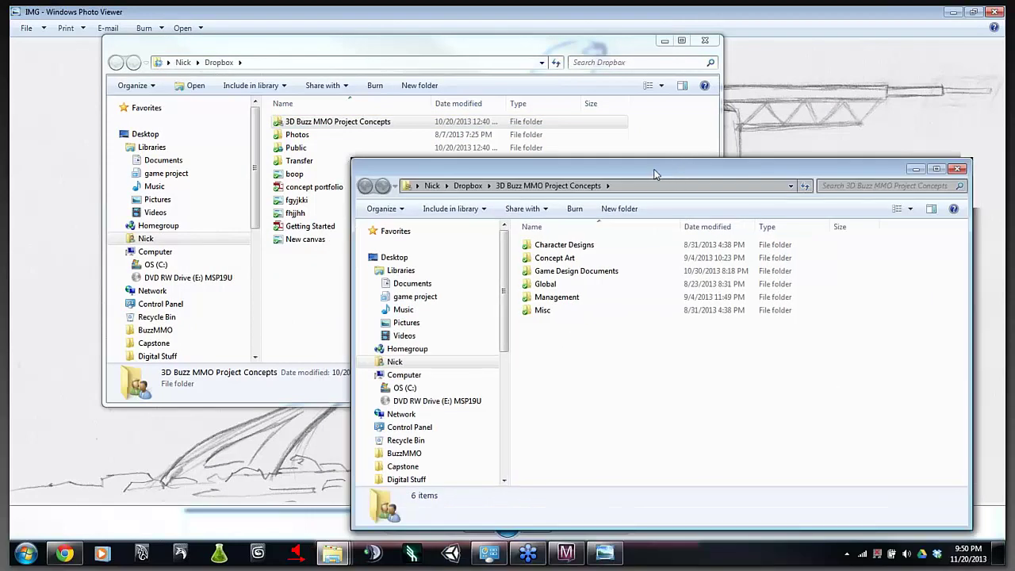
mouse_move(654, 173)
left_mouse_down()
mouse_move(658, 147)
mouse_move(639, 169)
left_mouse_up()
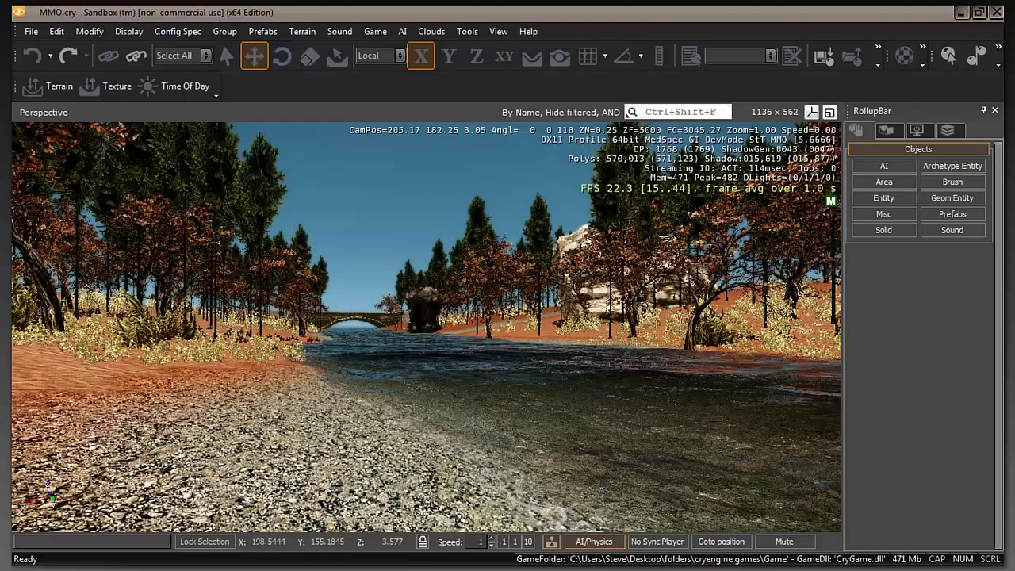
left_click_drag(468, 417, 486, 417)
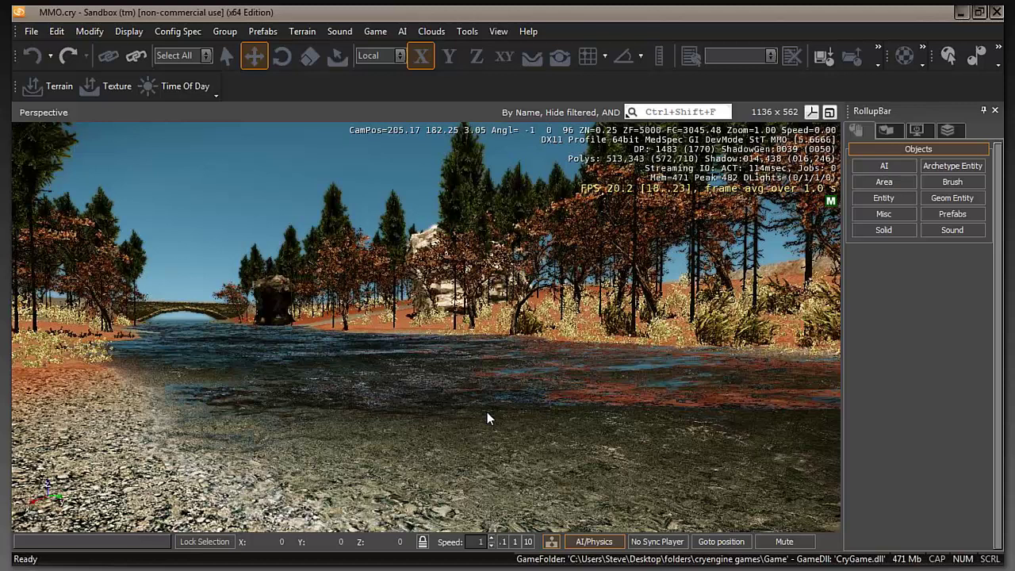
Step: Raise the camera above the MMO.cry level, tilt down, and fly along the river to ground level
left_click_drag(487, 411, 487, 411)
scroll(486, 406, "down", 5)
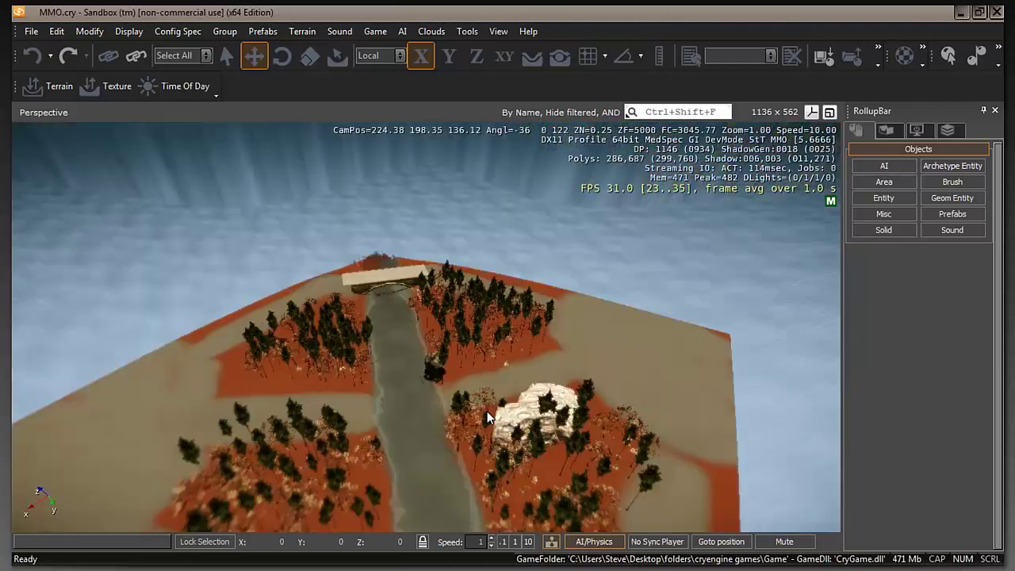
scroll(487, 411, "up", 2)
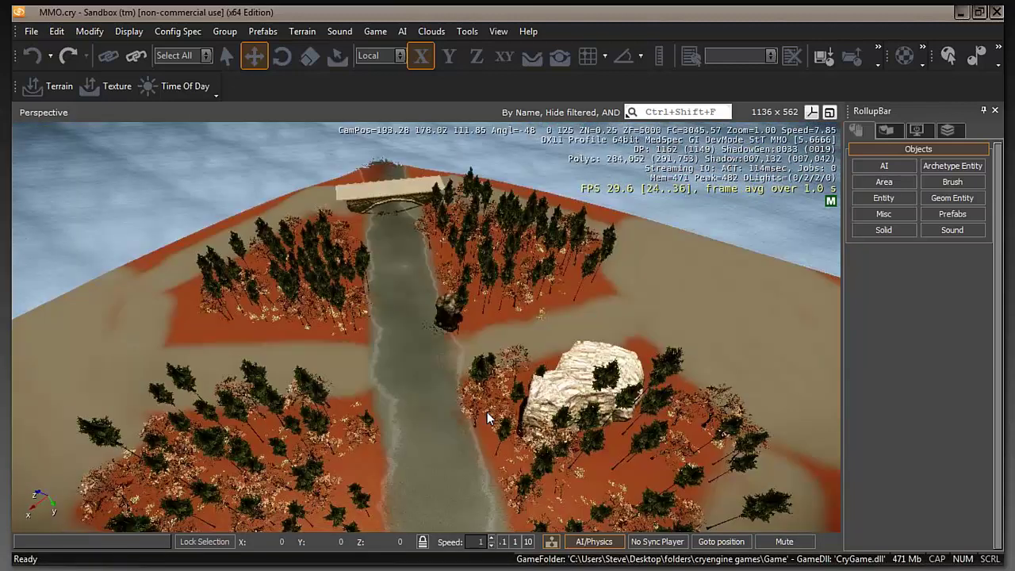
mouse_move(488, 419)
left_mouse_down()
mouse_move(496, 407)
mouse_move(457, 416)
mouse_move(496, 414)
mouse_move(480, 416)
left_mouse_up()
scroll(487, 412, "down", 5)
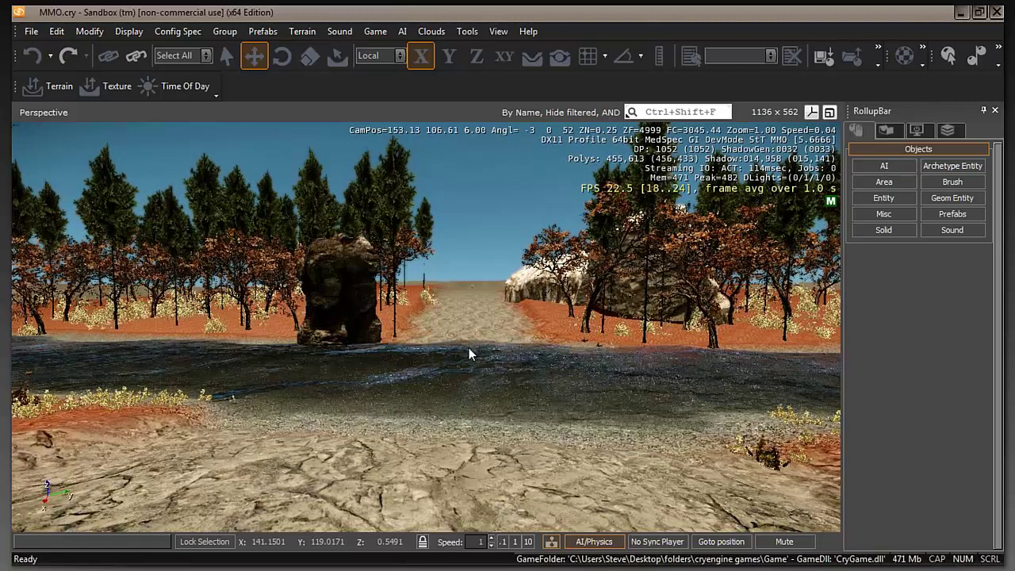
Step: Turn on terrain-follow camera, look left, select the large rock, then preview the Devastator image
left_click(559, 55)
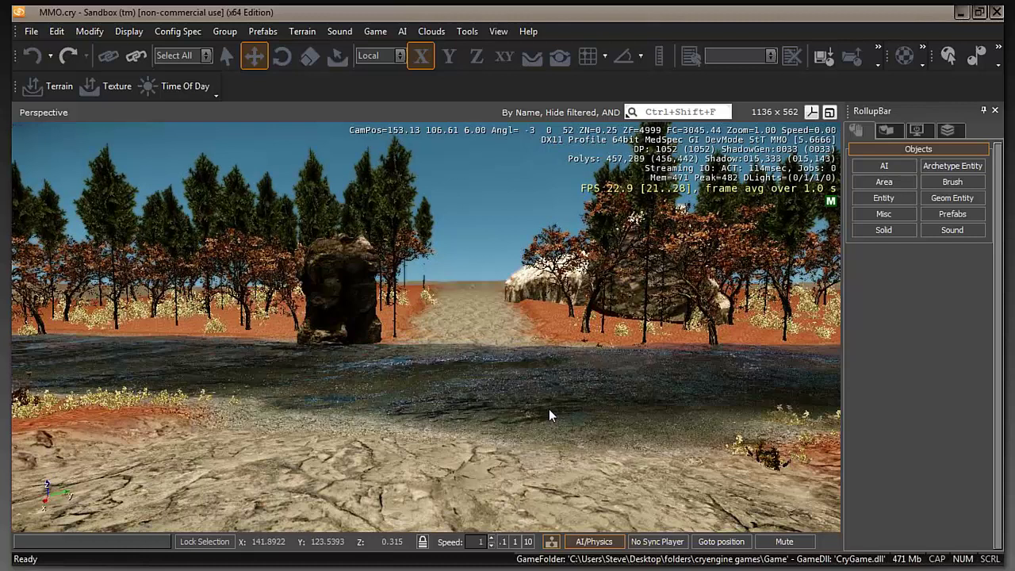
left_click_drag(556, 409, 553, 414)
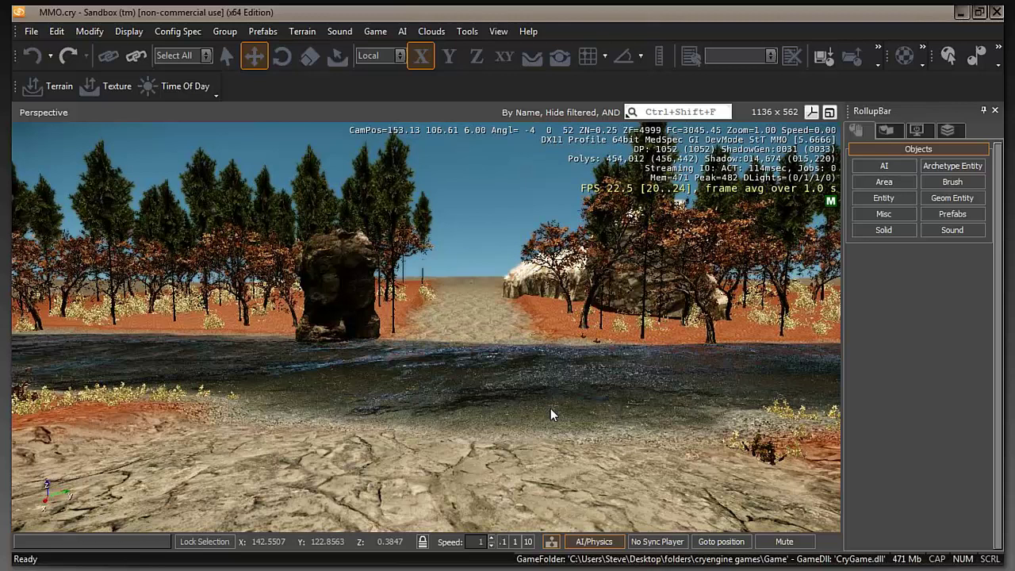
left_click_drag(550, 408, 550, 409)
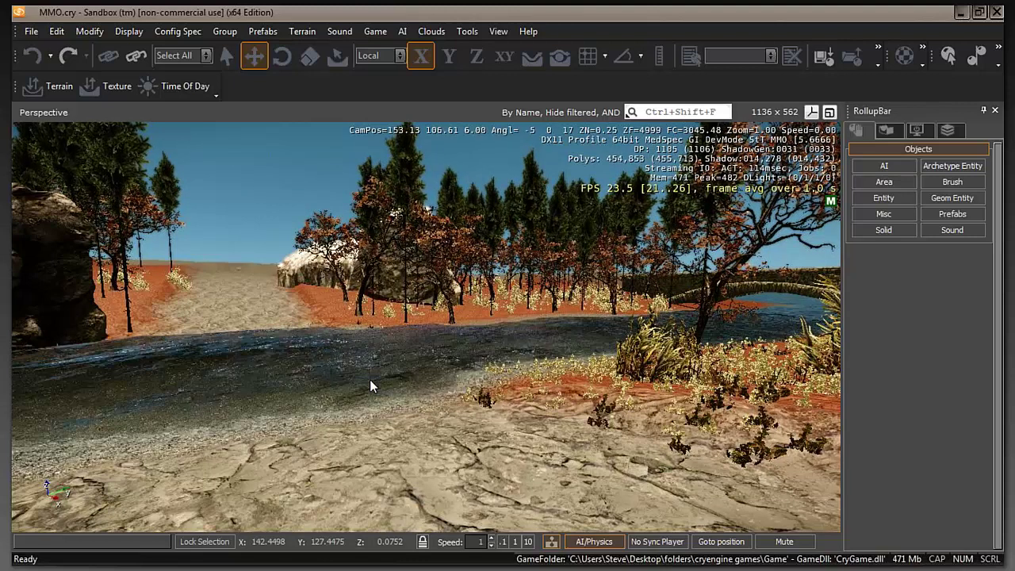
left_click(54, 262)
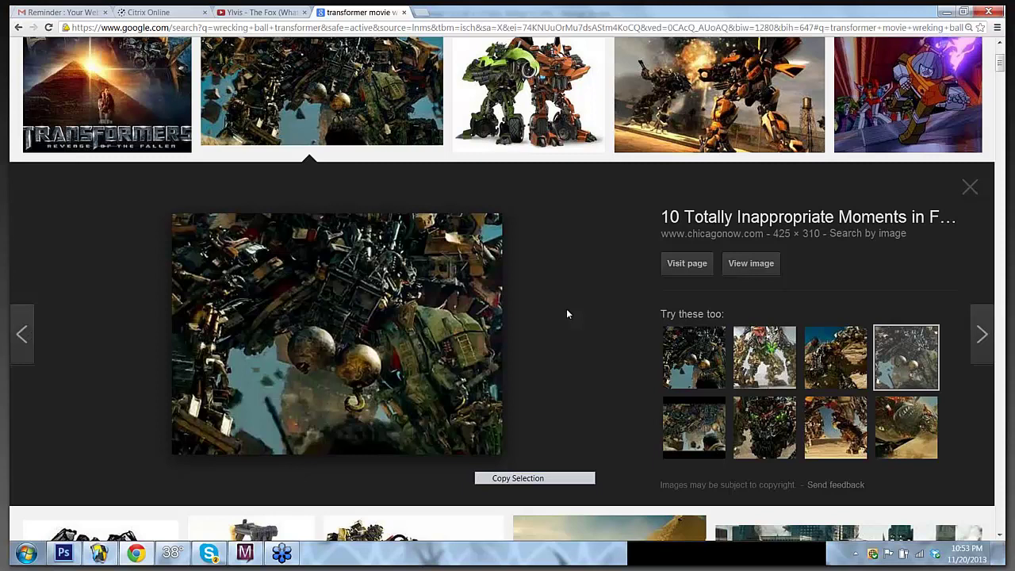
left_click(761, 369)
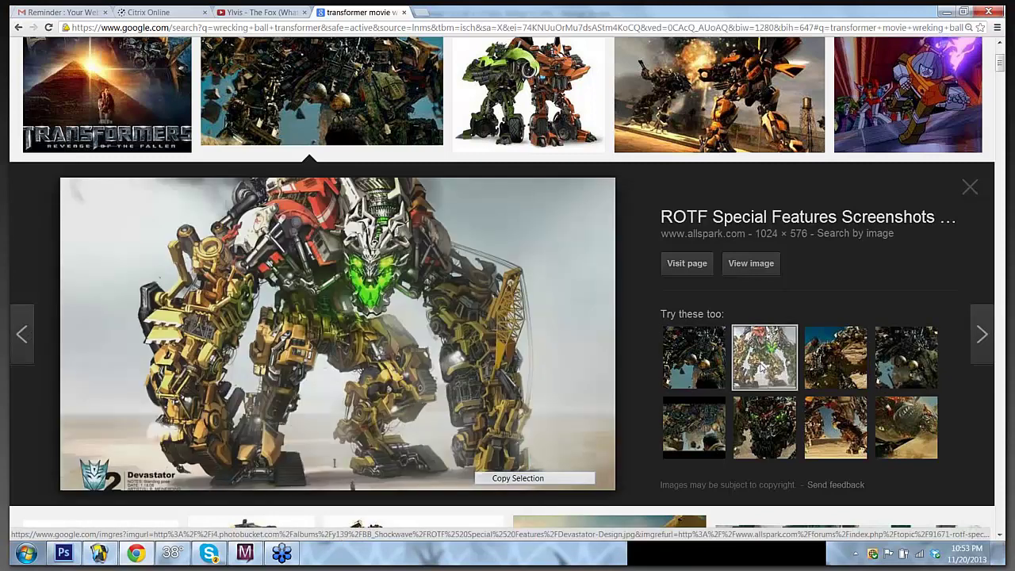